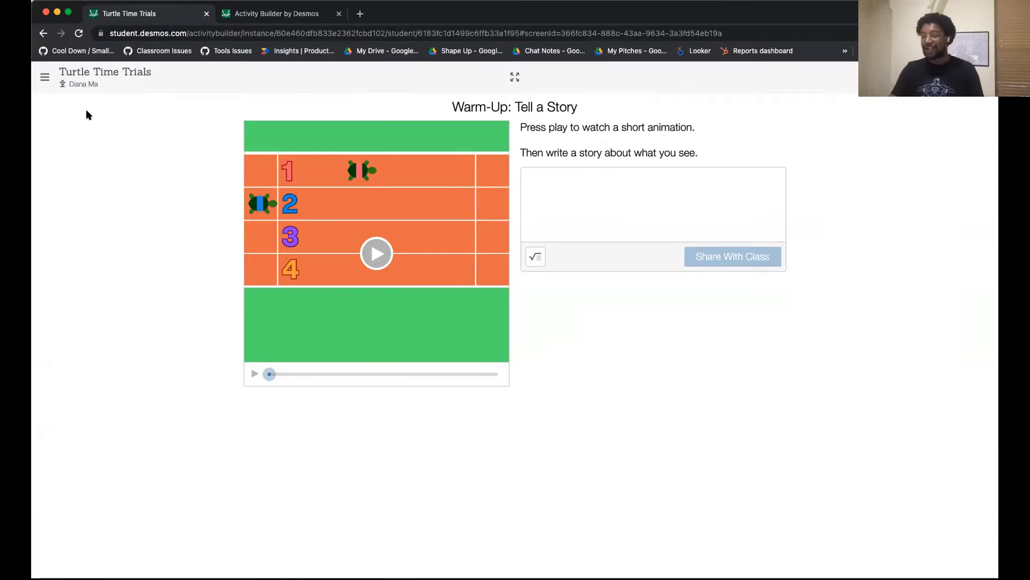
Enable Text to speech in the student accessibility settings and return to the warm-up screen.
left_click(46, 82)
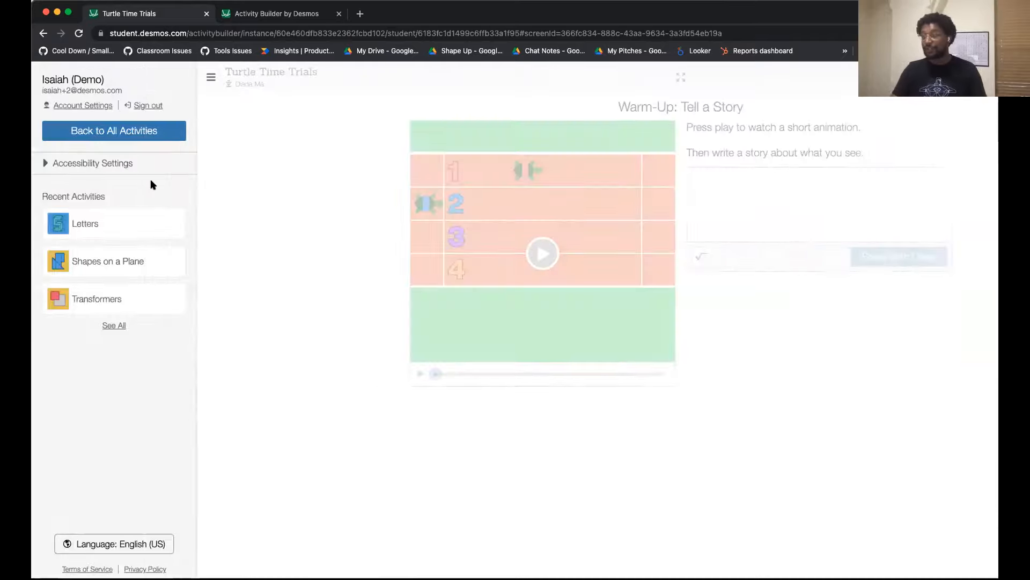
left_click(254, 141)
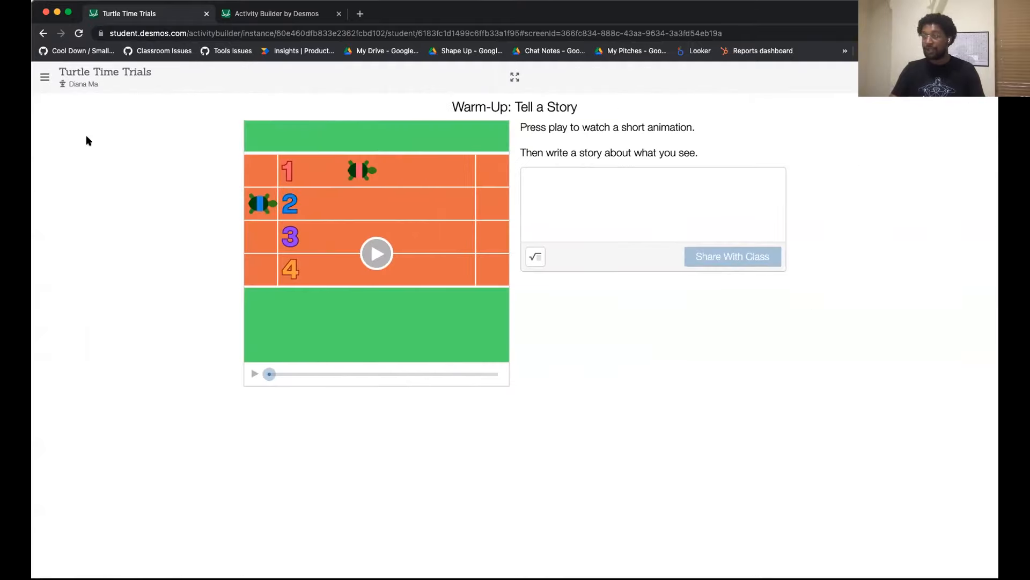
left_click(40, 79)
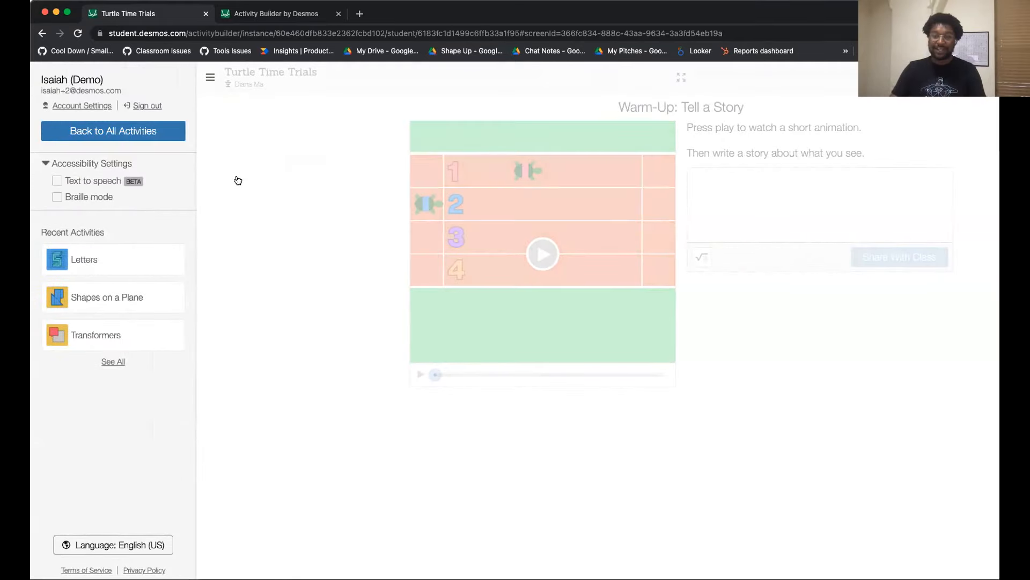
left_click(58, 182)
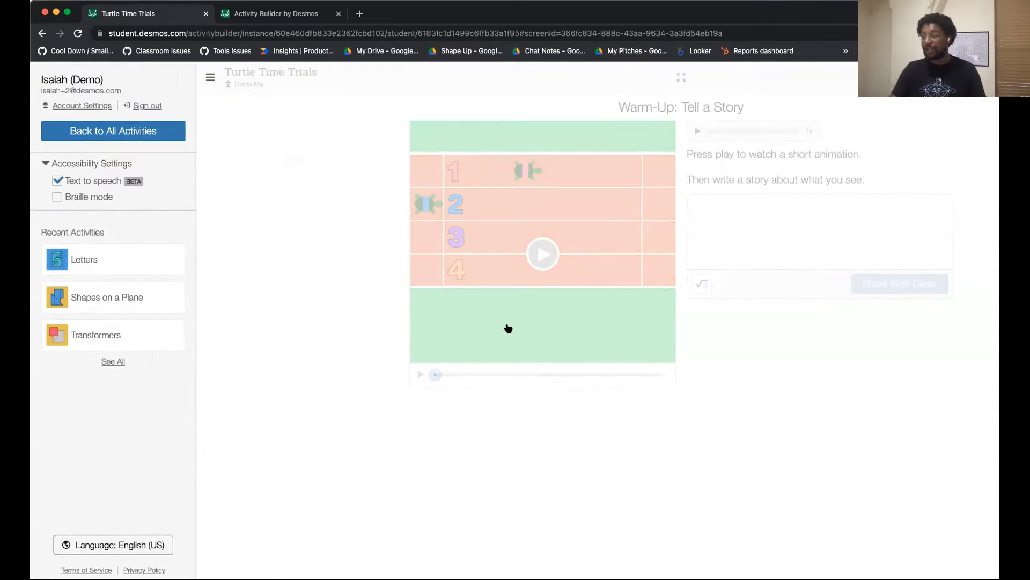
left_click(320, 210)
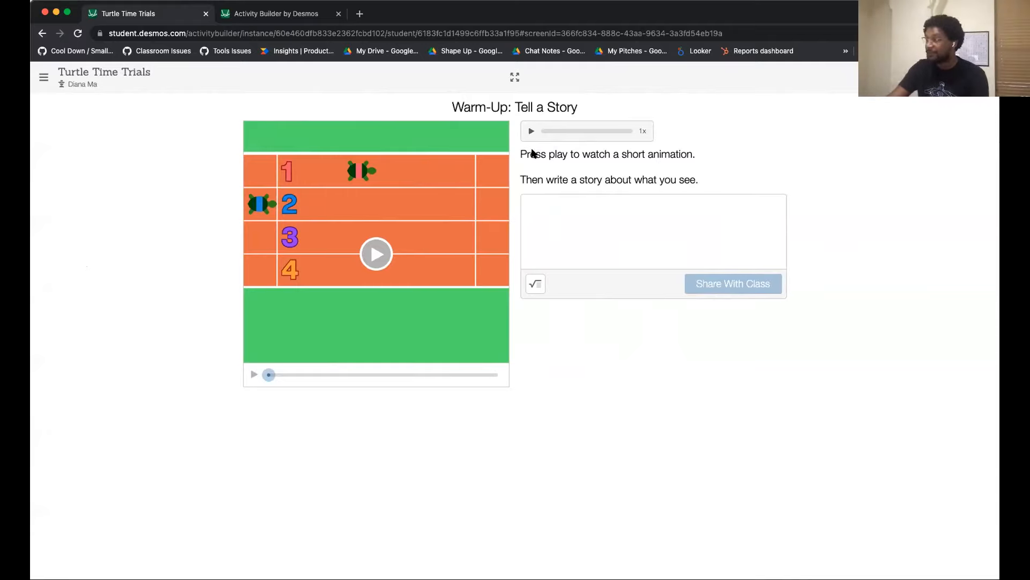
Play the warm-up instructions aloud, set the playback speed to 2x and play them again.
left_click(531, 129)
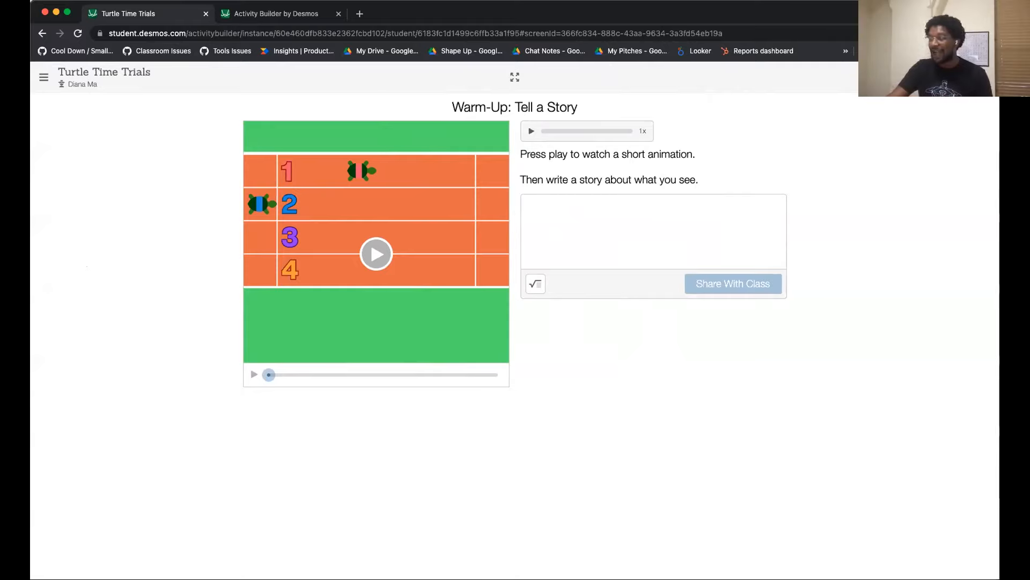
left_click(642, 131)
left_click(633, 169)
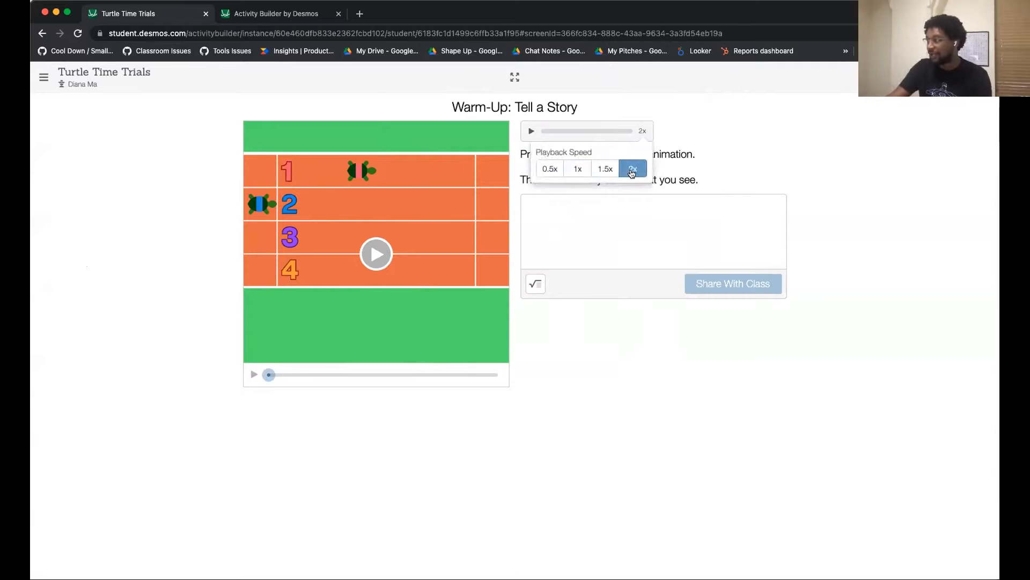
left_click(531, 131)
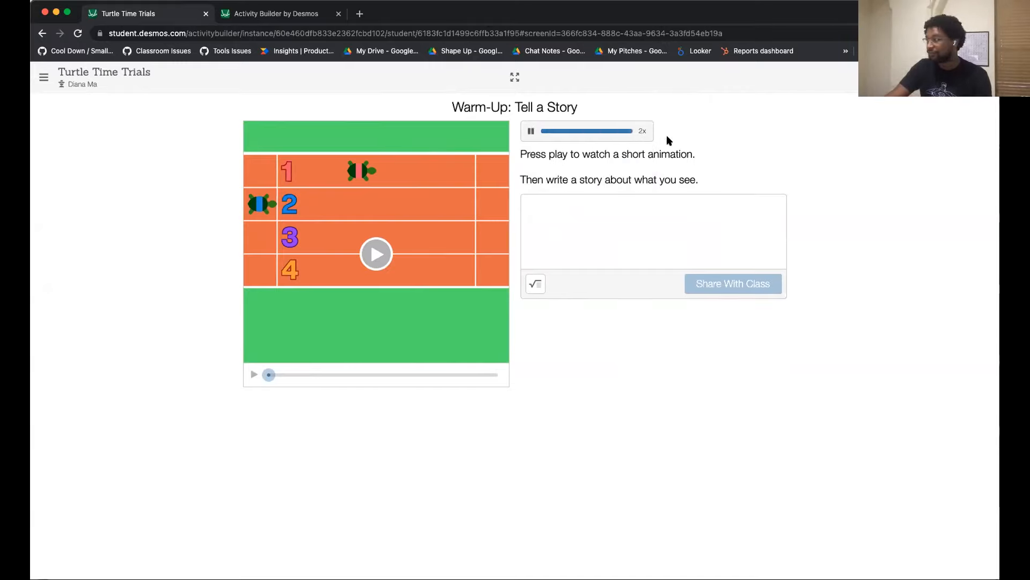
Set the narration's playback speed to 1x and listen to the warm-up instructions.
left_click(642, 132)
left_click(577, 167)
left_click(531, 131)
left_click(530, 132)
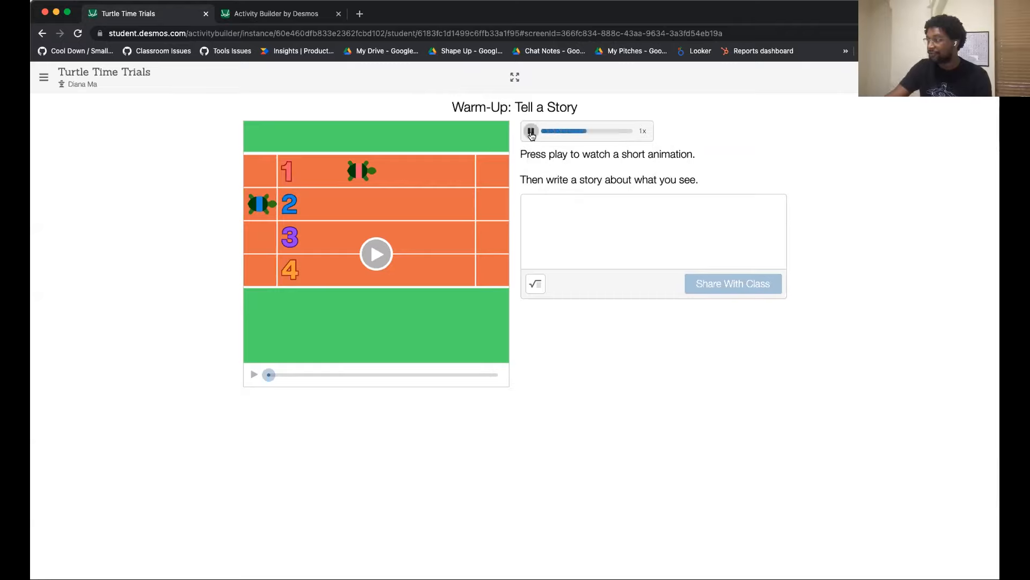
left_click(531, 131)
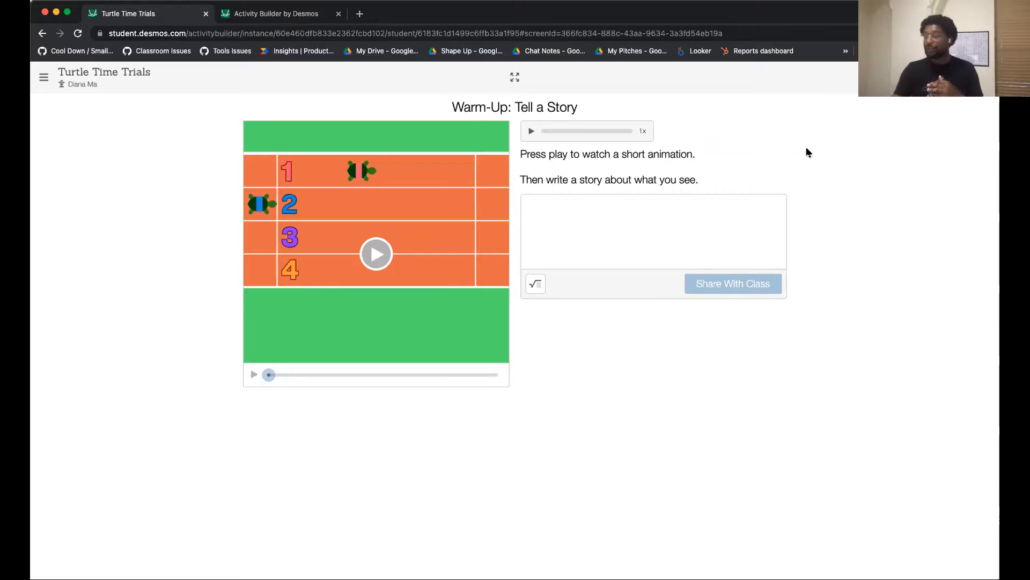
left_click(532, 132)
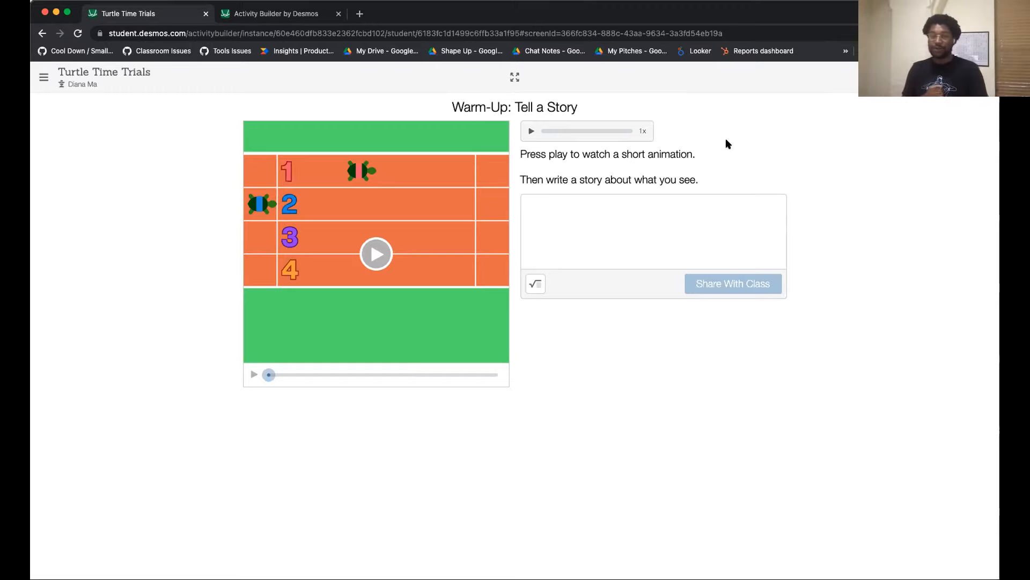
Review the Accessibility Settings for the student activity and return to the warm-up screen.
left_click(44, 76)
left_click(89, 164)
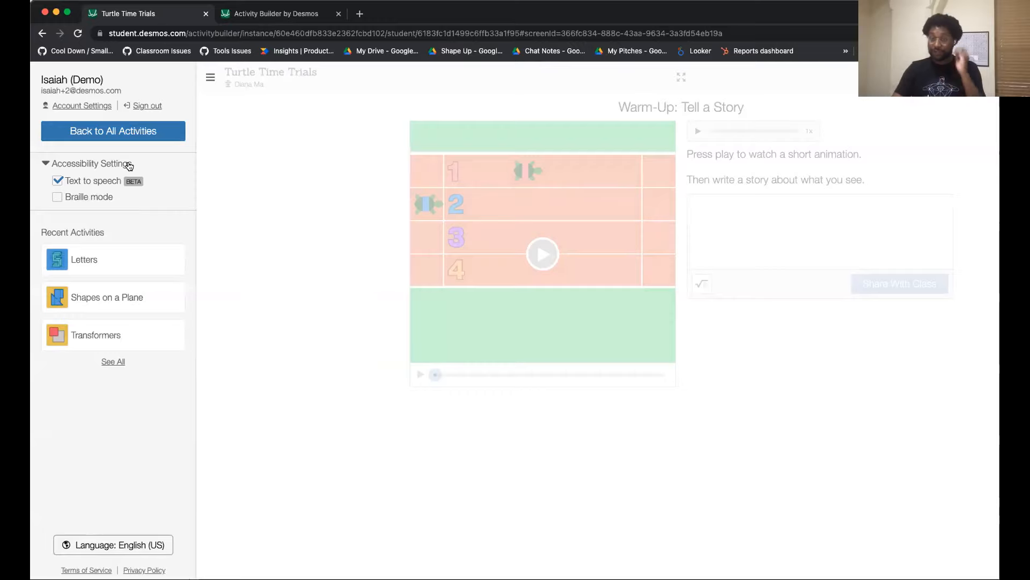
left_click(129, 164)
left_click(210, 77)
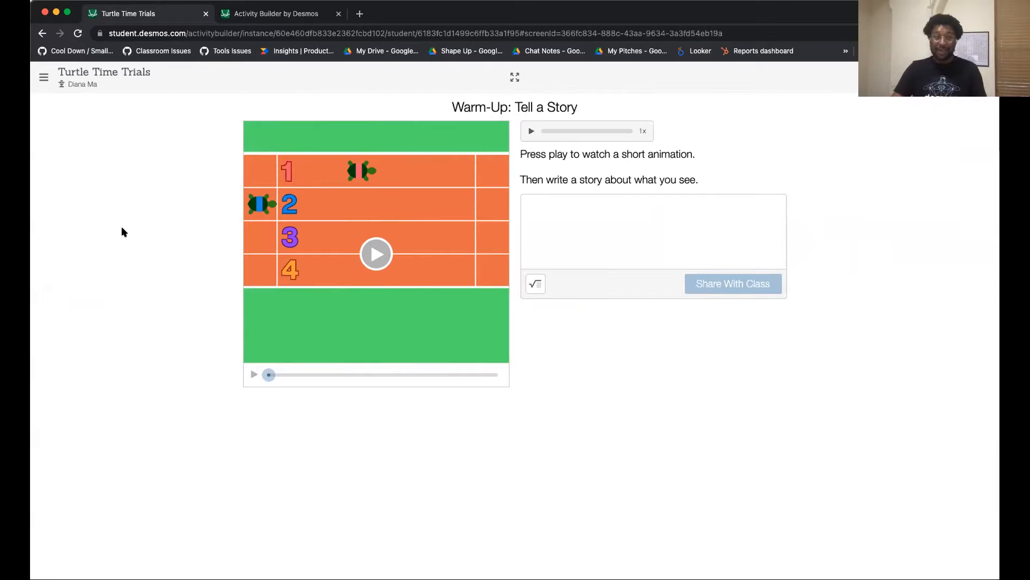
Switch to the Demo activity in Activity Builder and save its details with angles measured in Radians.
left_click(243, 20)
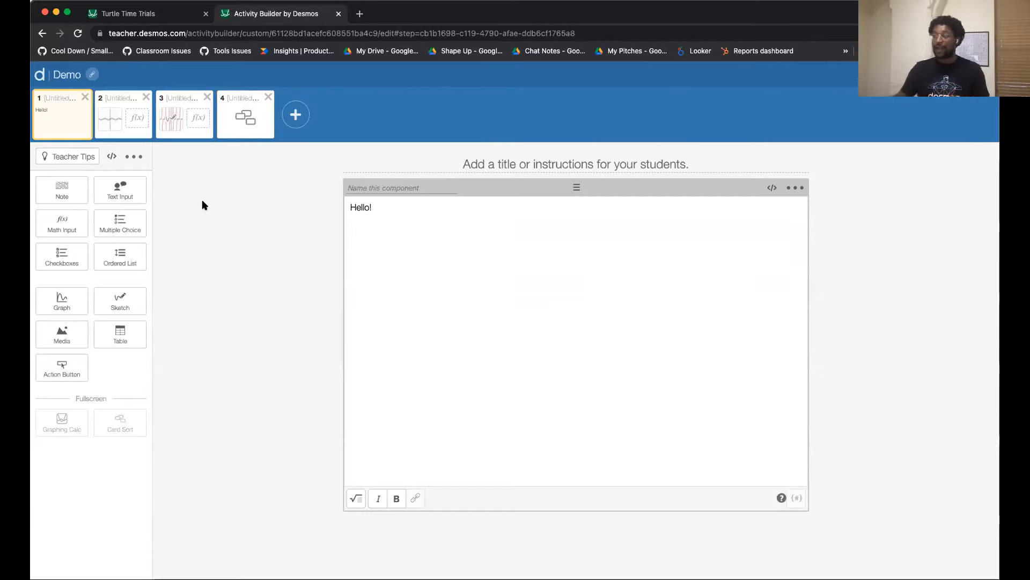
left_click(80, 76)
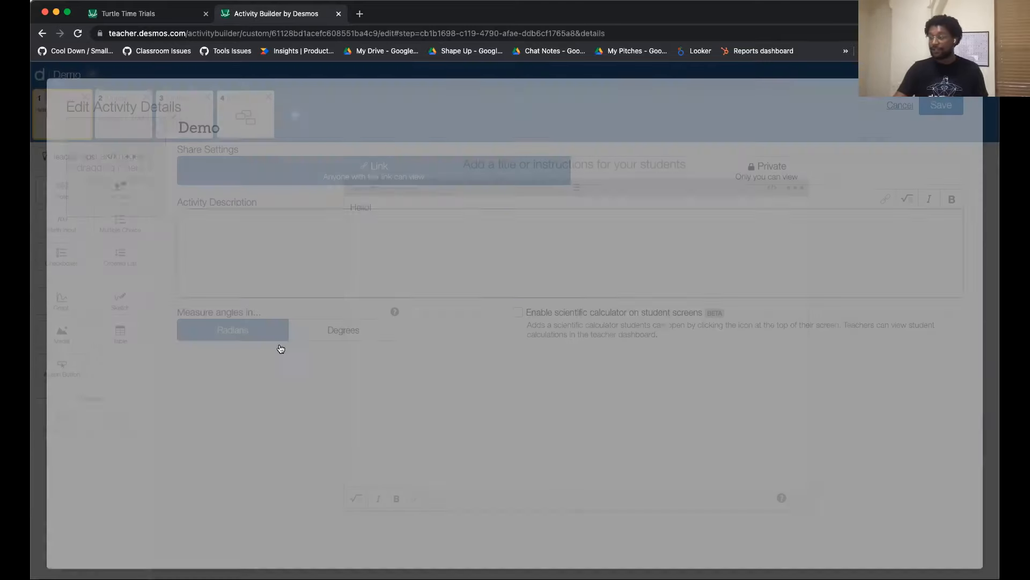
left_click(364, 334)
left_click(245, 338)
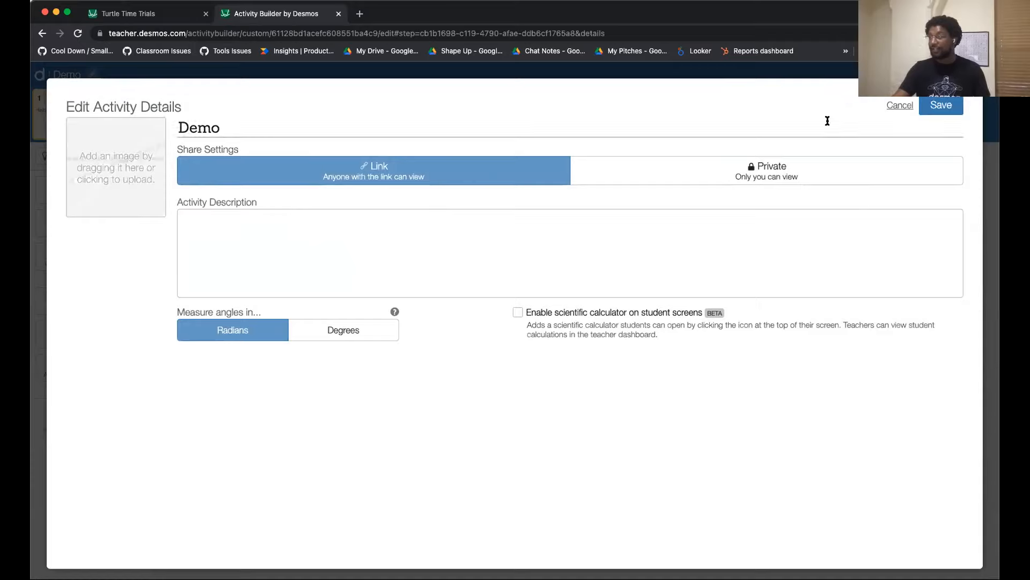
left_click(942, 106)
Look through screens 2 and 3 and check the angle setting in the activity details, leaving screen 2 open.
left_click(123, 115)
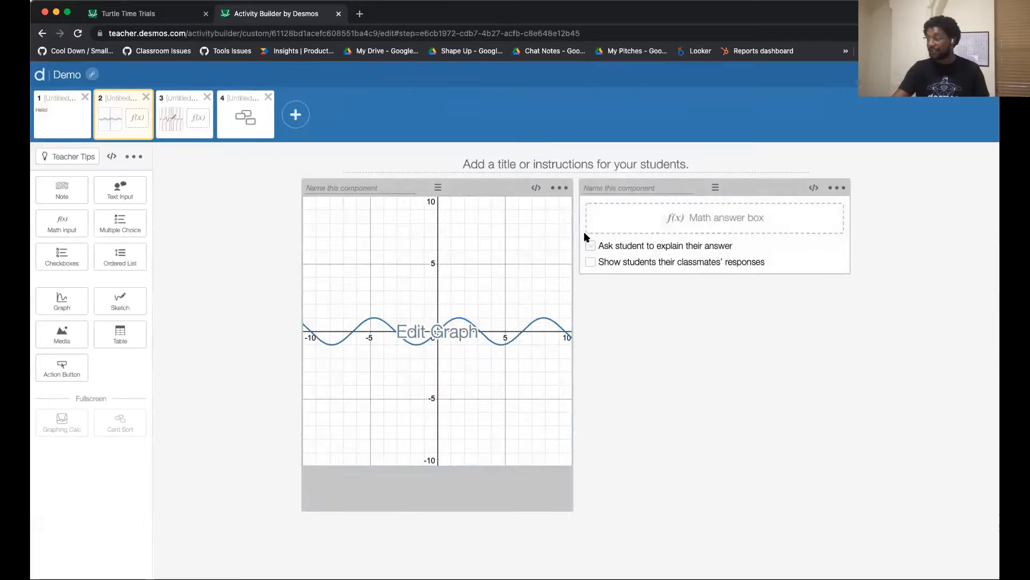
left_click(177, 129)
left_click(136, 125)
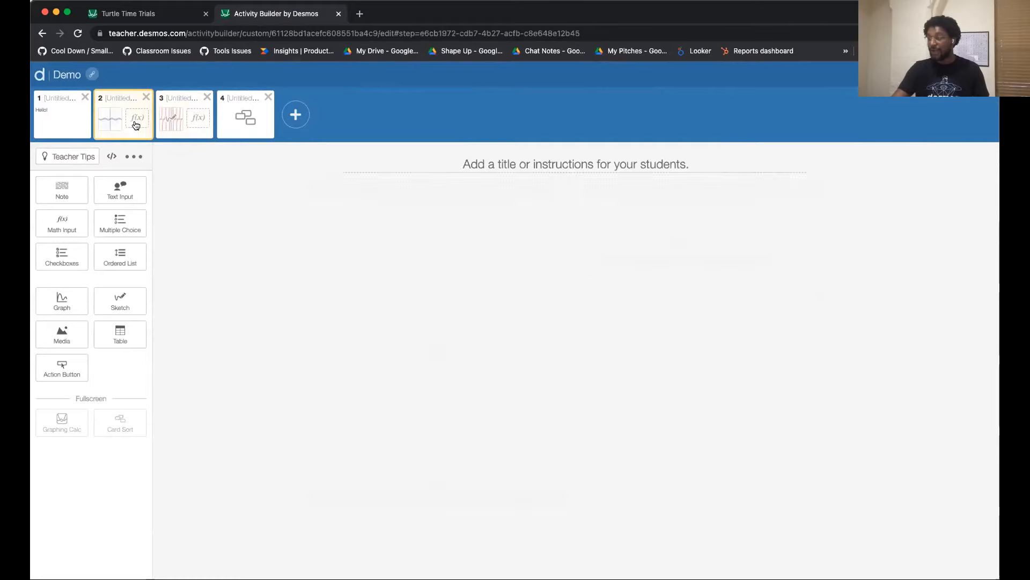
left_click(67, 75)
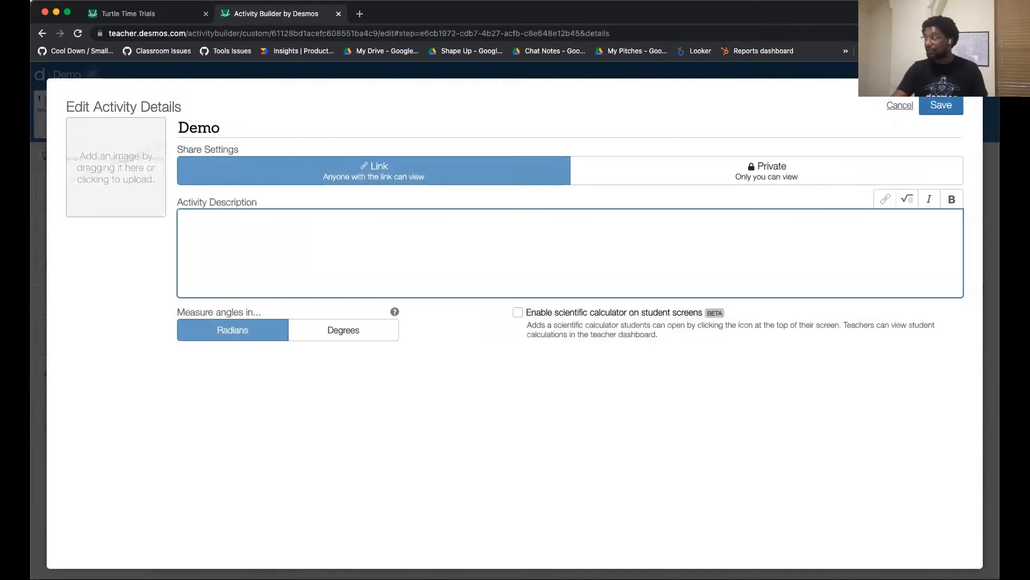
left_click(900, 105)
Preview screen 2 as a student and evaluate sin(π) in the math answer box under the Radians setting.
left_click(759, 161)
left_click(594, 139)
type("si")
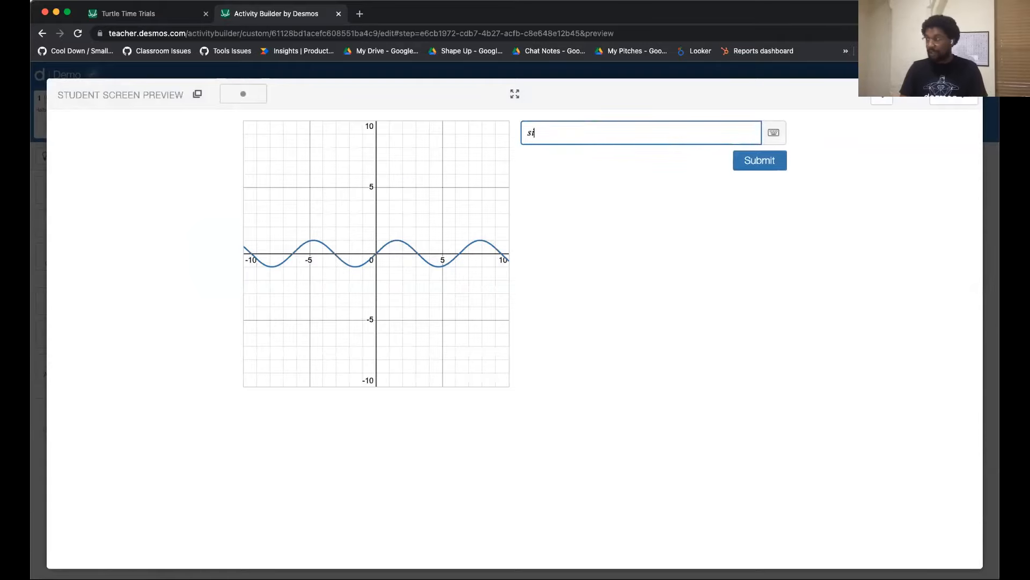
type("n(pi)")
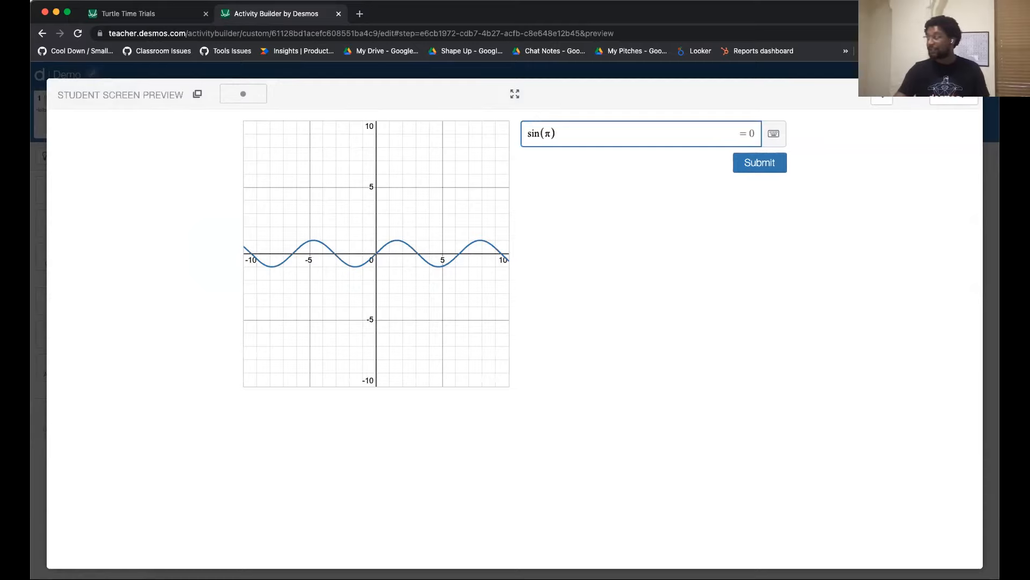
key("Escape")
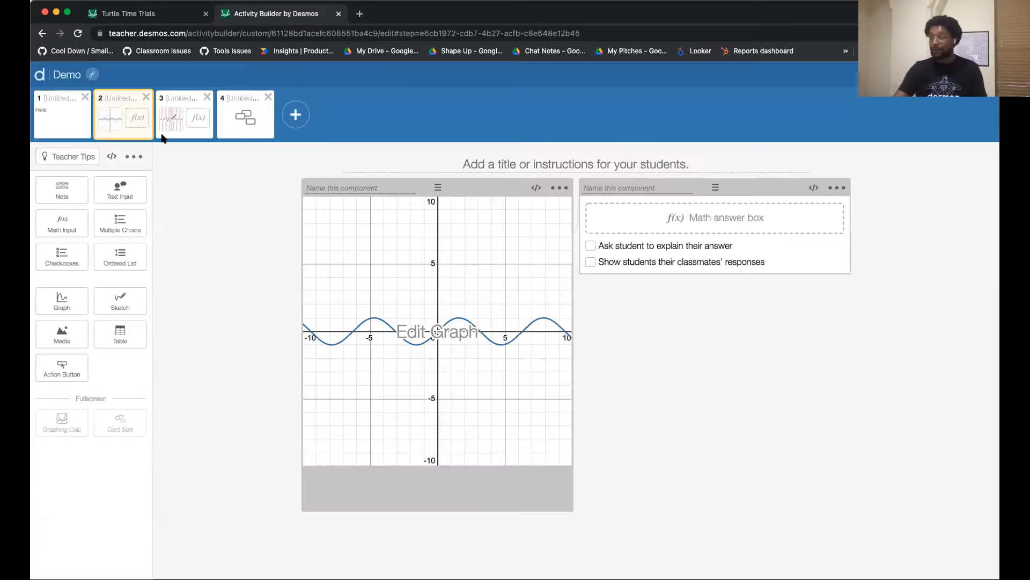
Change the Demo activity's angle measure to Degrees and save the activity details.
left_click(67, 75)
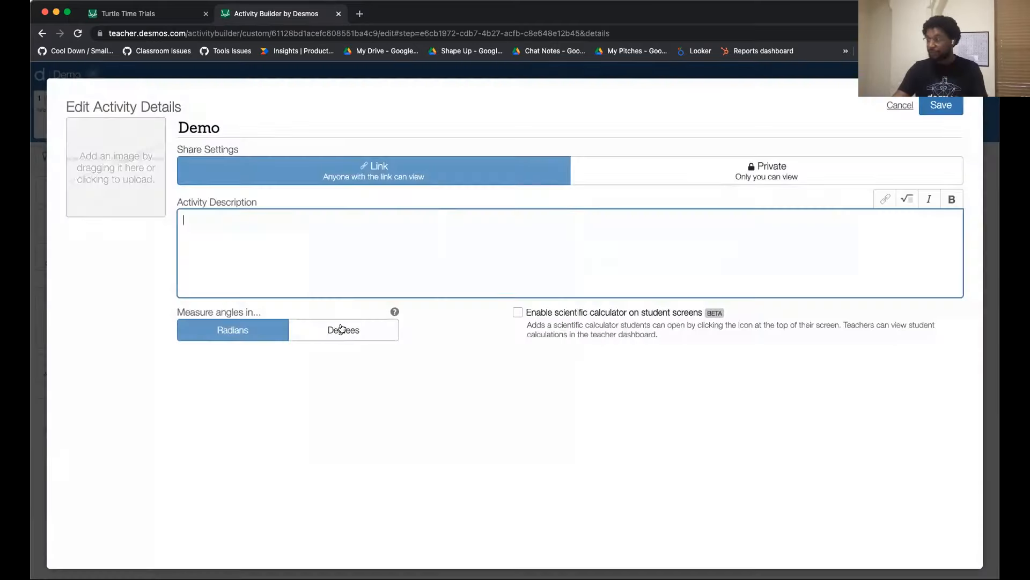
left_click(342, 329)
left_click(942, 105)
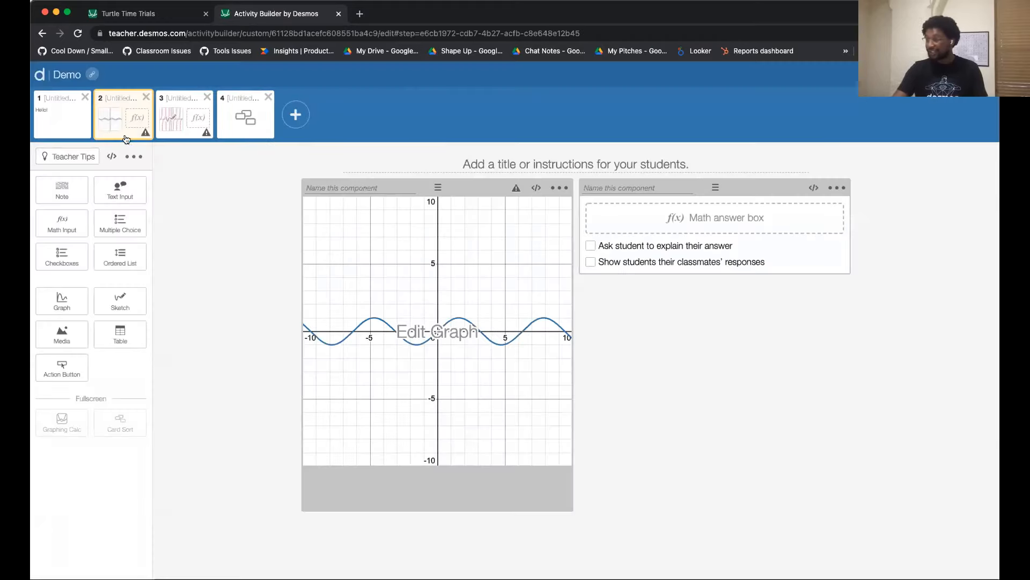
Evaluate sin(π) in screen 2's student preview under the Degrees setting and check the graph's warning in the editor.
left_click(945, 75)
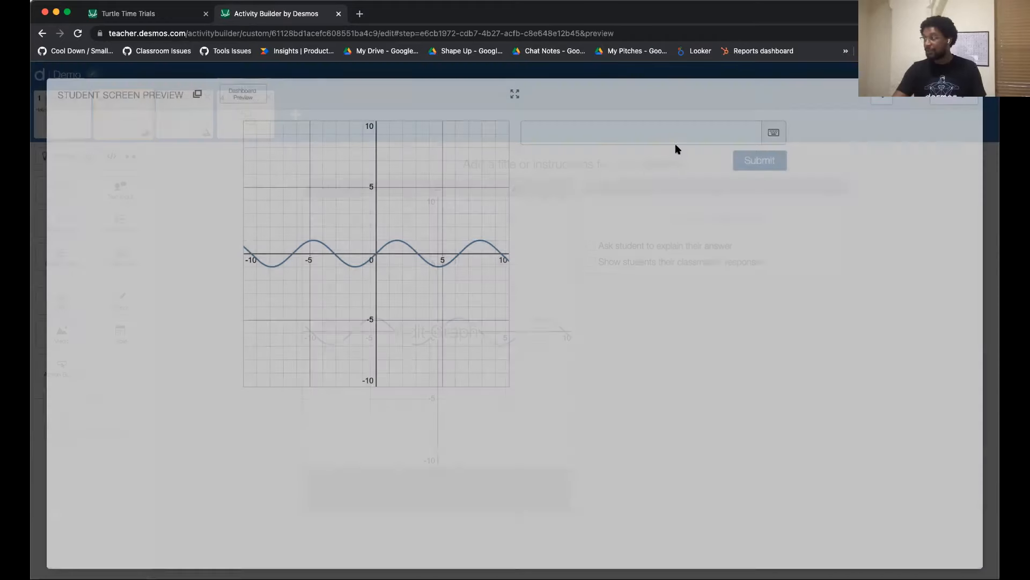
left_click(669, 134)
type("sin(pi)")
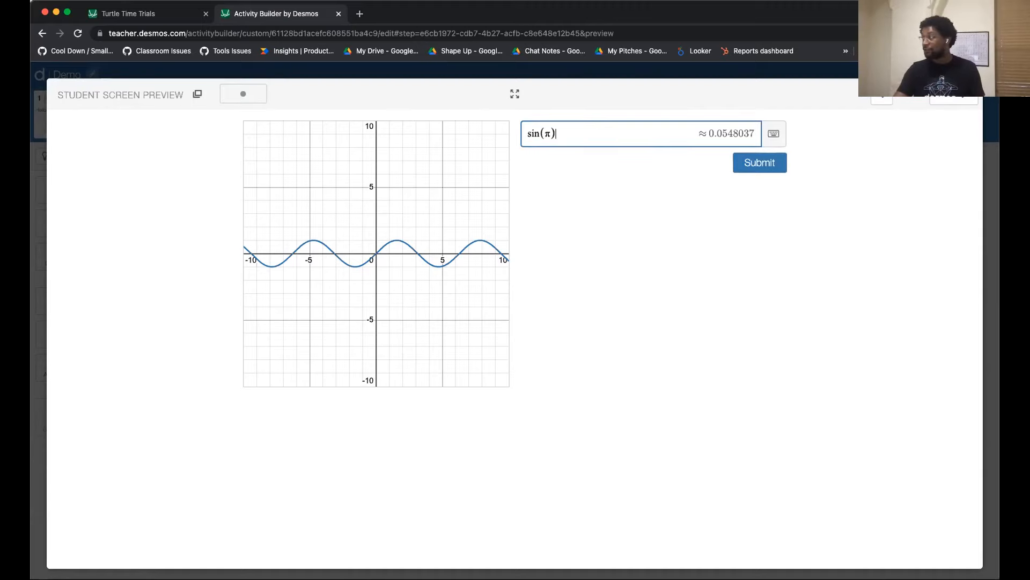
key("Escape")
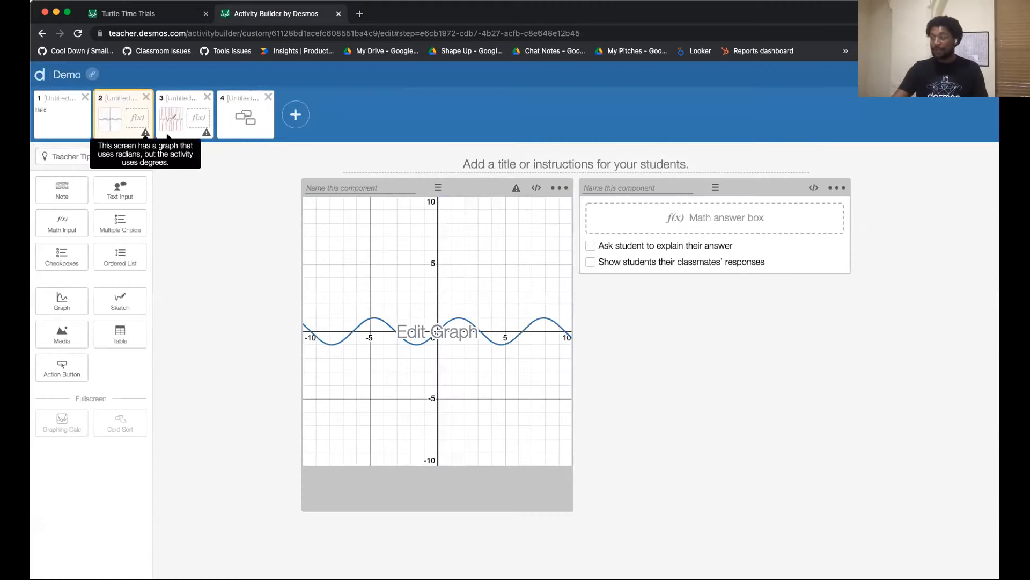
mouse_move(517, 189)
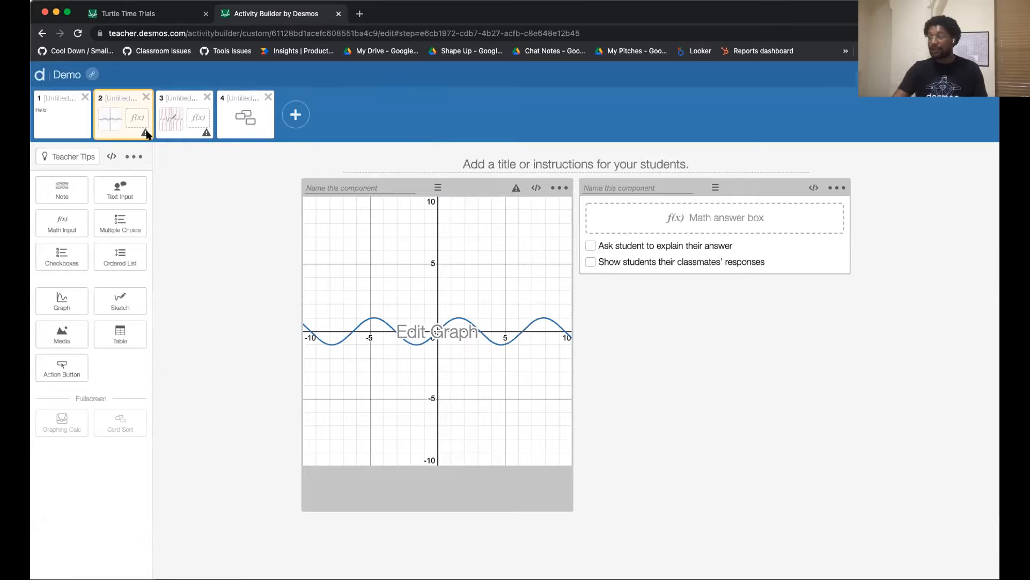
mouse_move(147, 134)
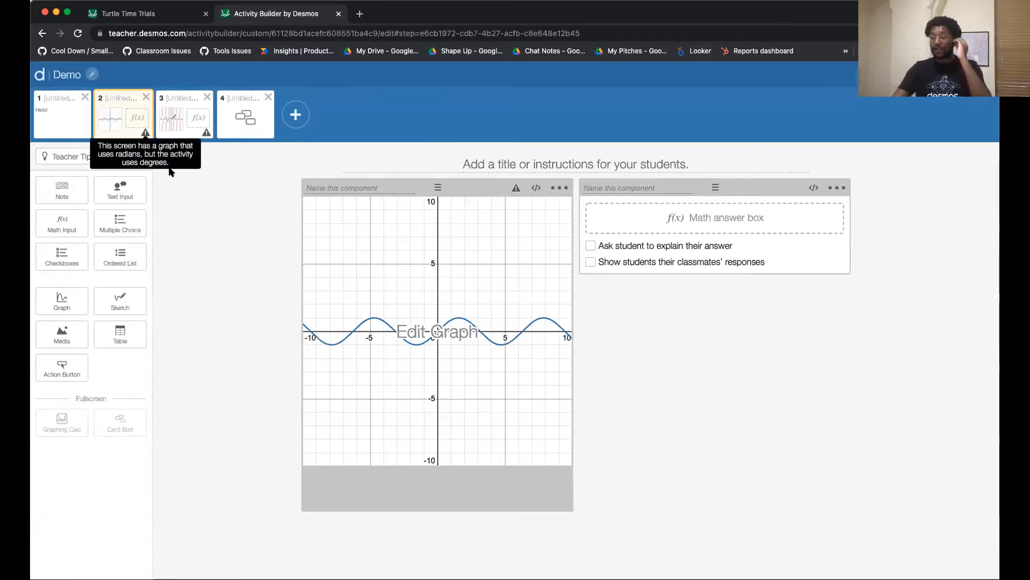
Open screen 3, preview it as a student and sketch a freehand loop over the graph around the origin.
left_click(186, 121)
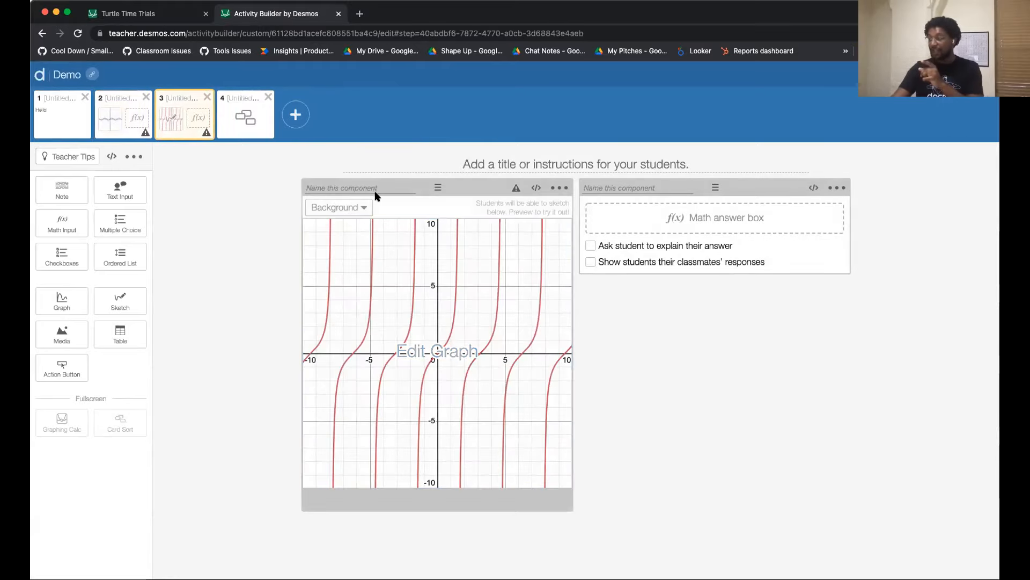
left_click(880, 76)
left_click_drag(350, 272, 451, 246)
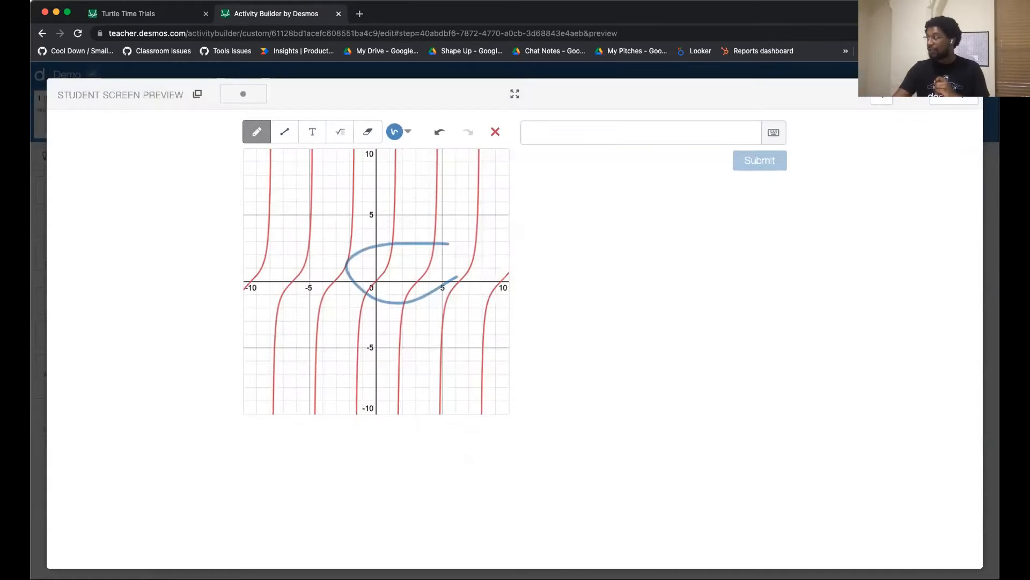
key("Escape")
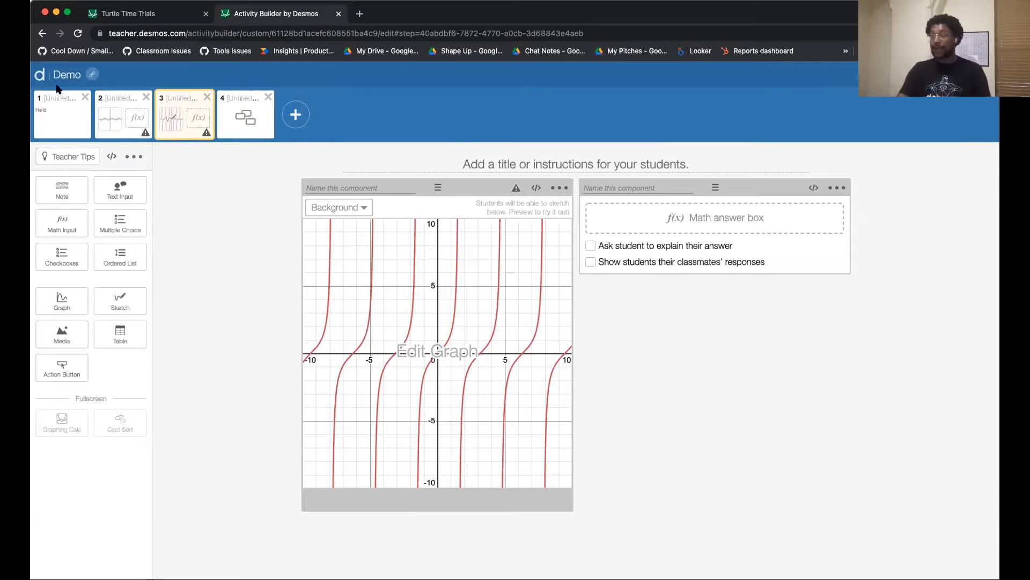
Switch the Demo activity's angle measure to Radians and back to Degrees, saving the activity details each time.
left_click(79, 84)
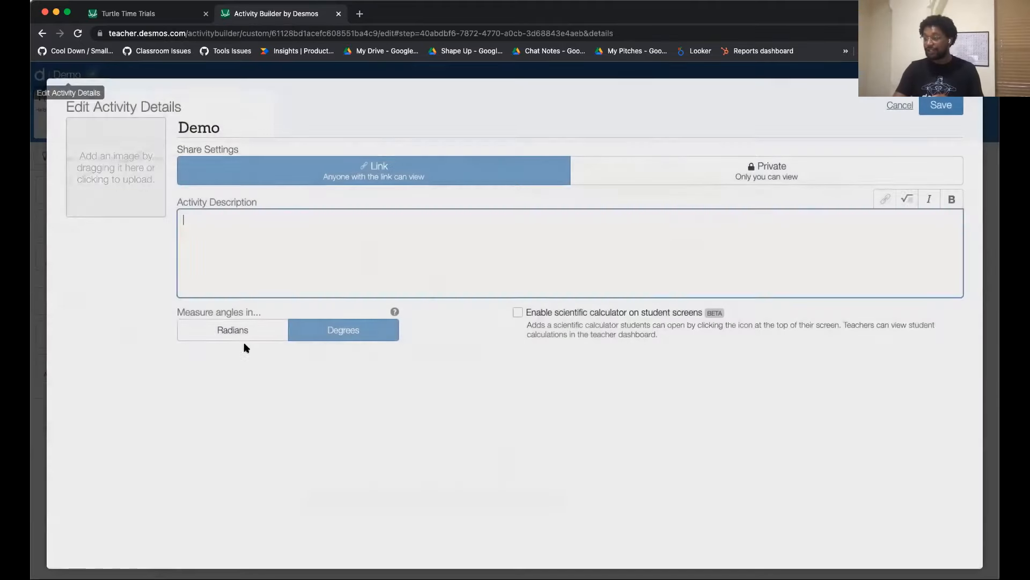
key("Escape")
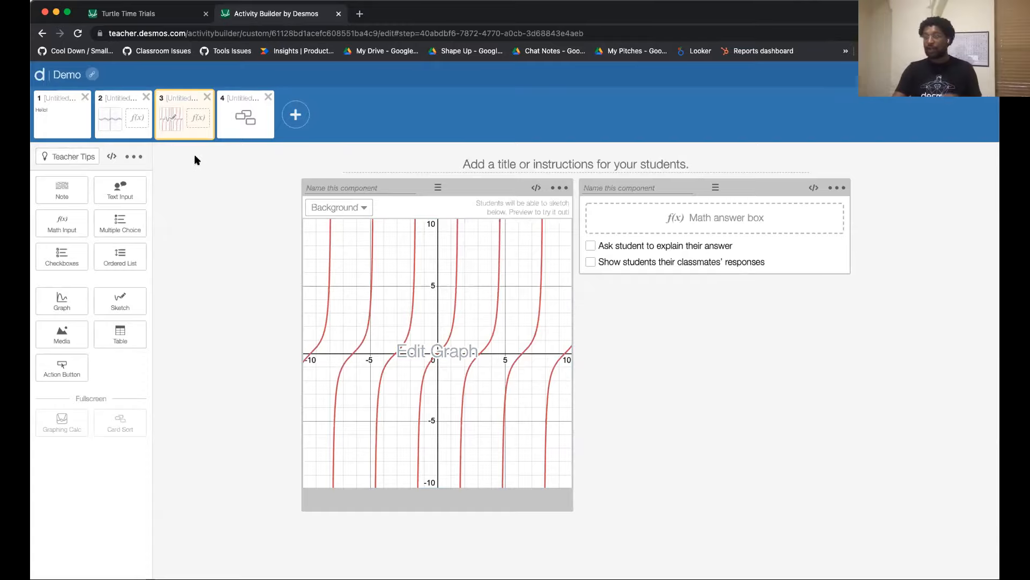
left_click(69, 79)
left_click(341, 329)
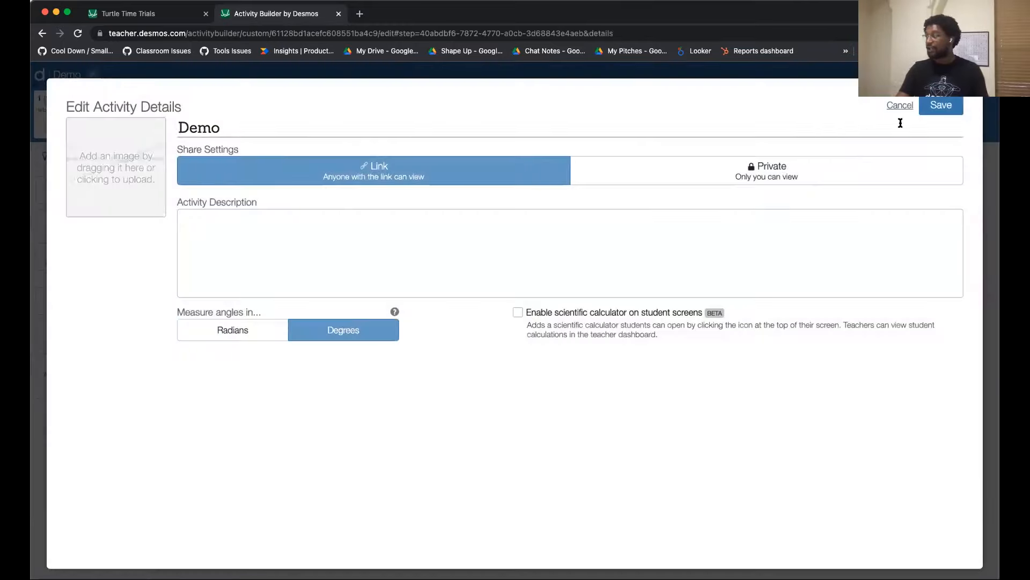
left_click(929, 110)
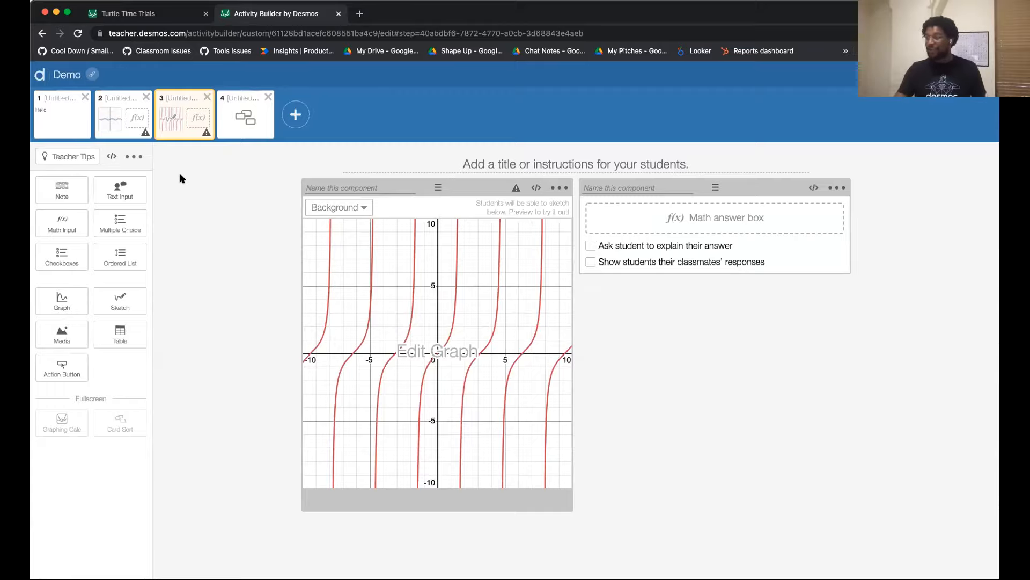
Open the card sort on screen 4 and look at its italic, plain and bold text cards.
left_click(251, 131)
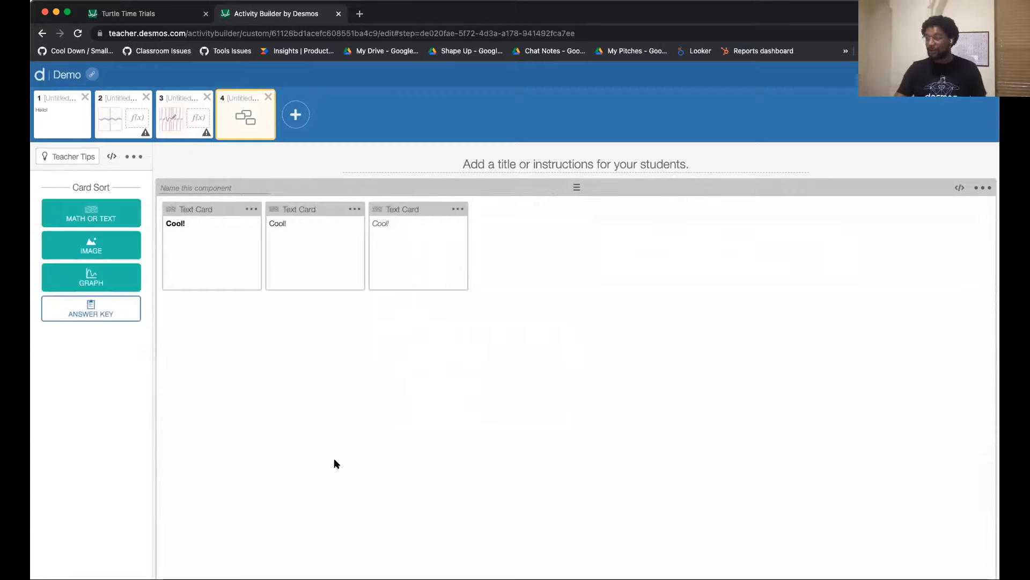
left_click(420, 272)
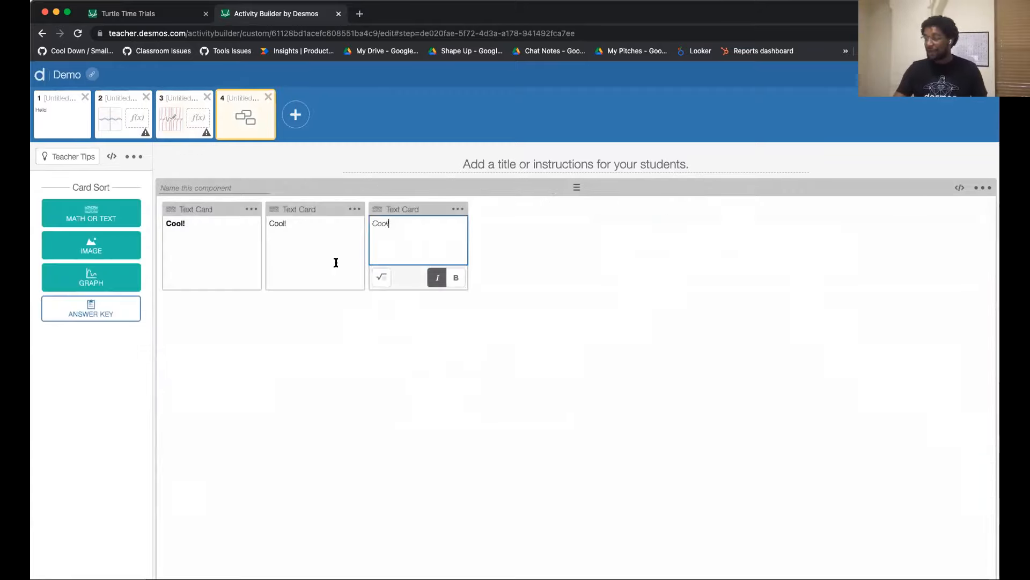
left_click(294, 250)
left_click(211, 247)
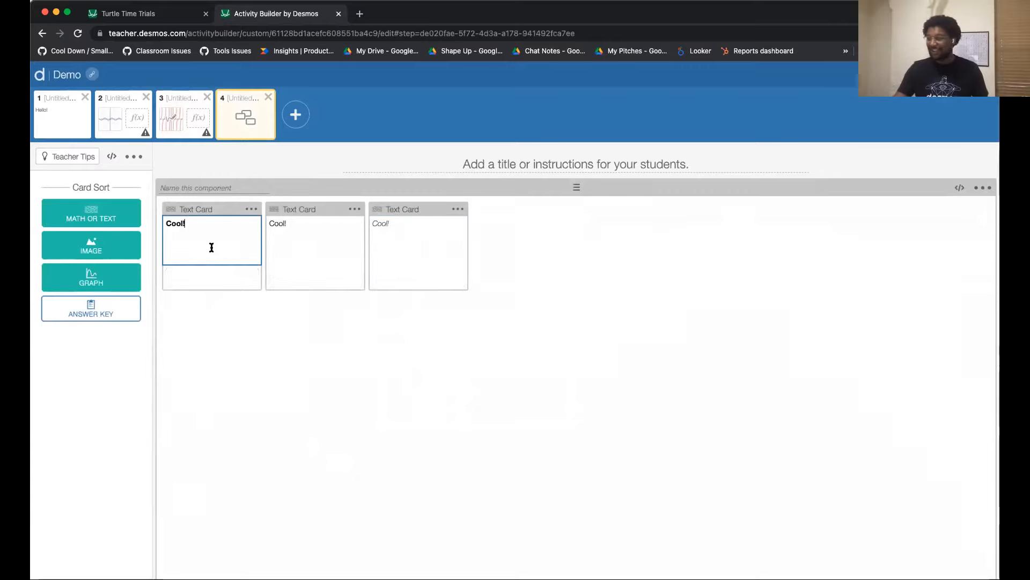
key("Escape")
Preview the card sort as a student, combine the three Cool! cards into one stack, and close the preview.
left_click(944, 75)
left_click_drag(276, 213, 504, 275)
left_click_drag(583, 392, 514, 296)
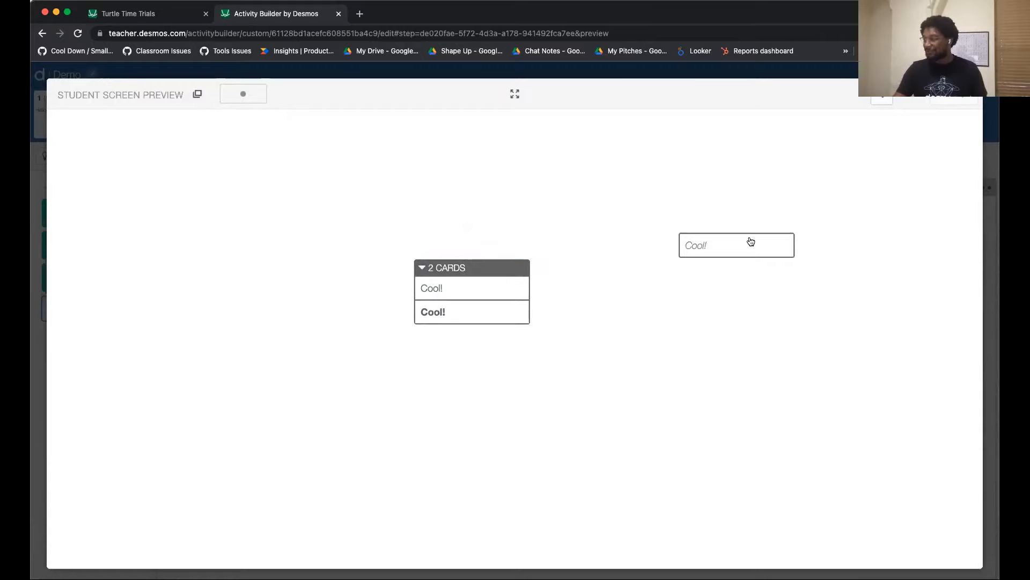
left_click_drag(750, 239, 516, 288)
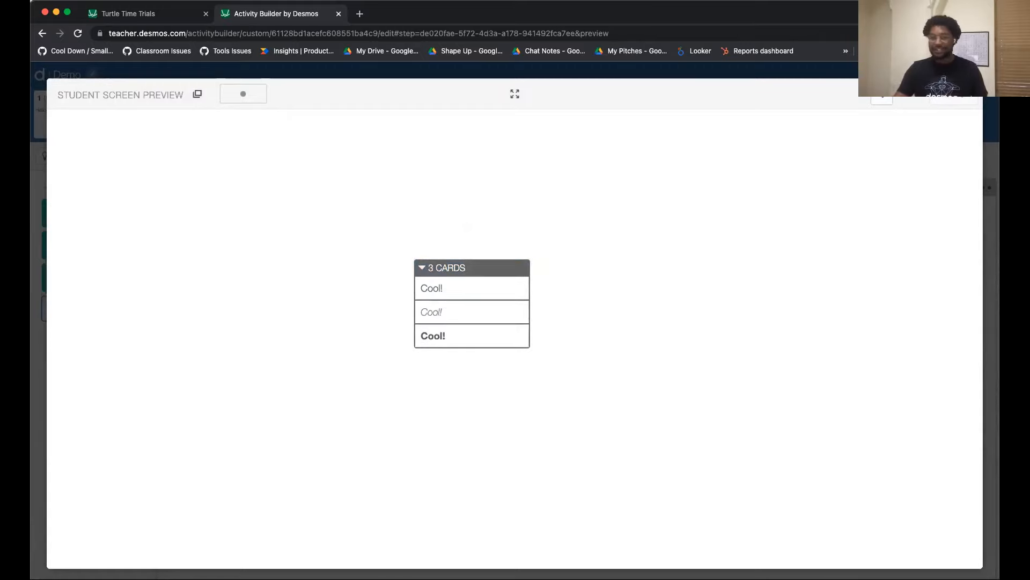
key("Escape")
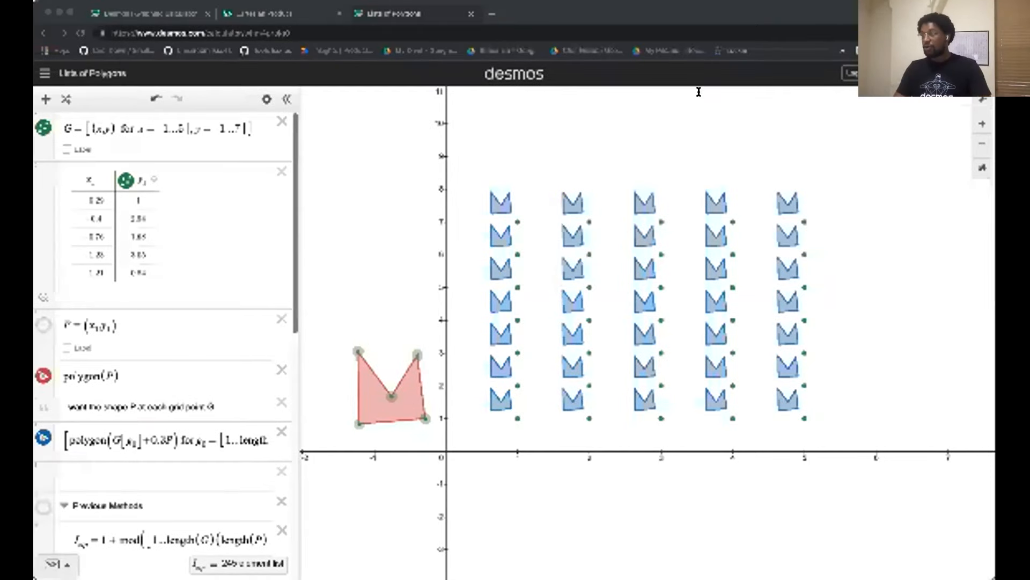
In the blank Graphing Calculator graph, define lists a=[1,2,3] and b=[1,2,3] and plot the points (a,b).
left_click(161, 14)
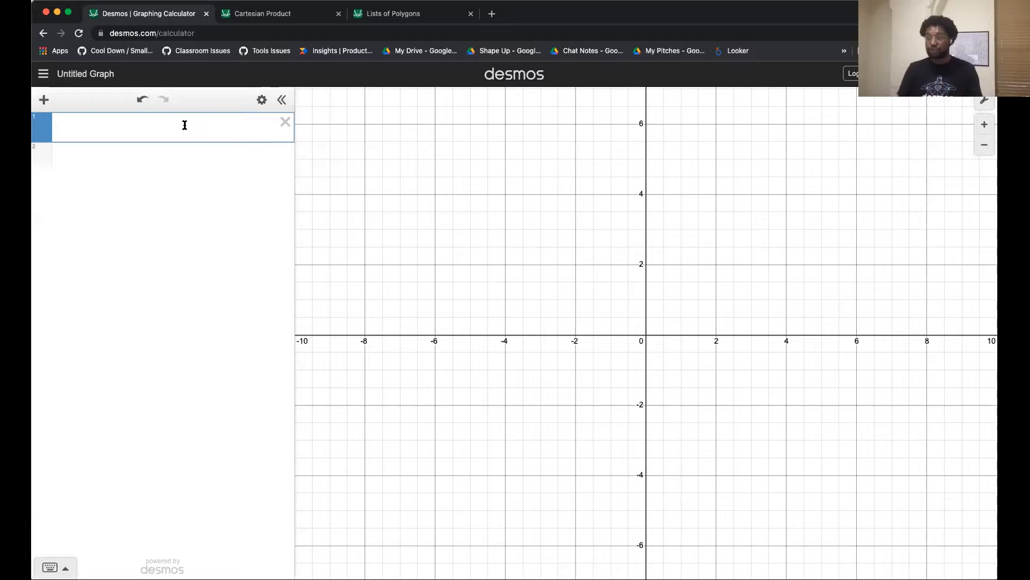
type("a=")
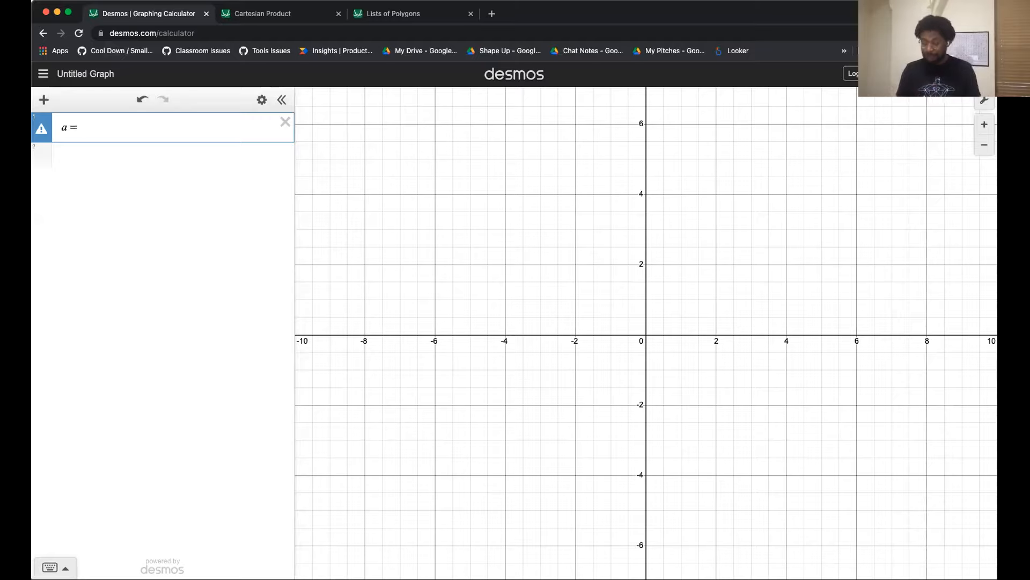
type("[1,2,3]")
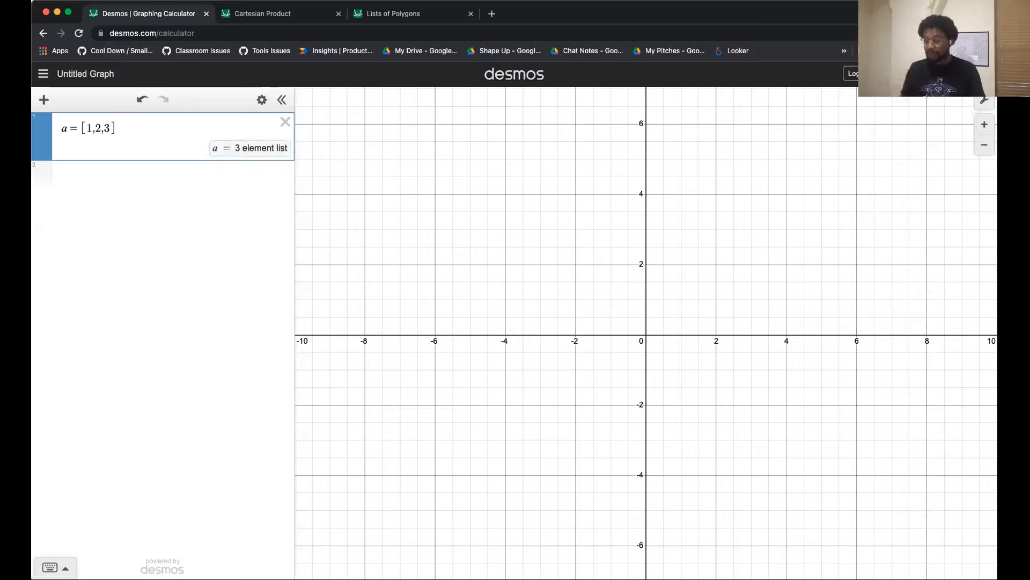
key("Return")
type("b = [1,2,3]")
key("Return")
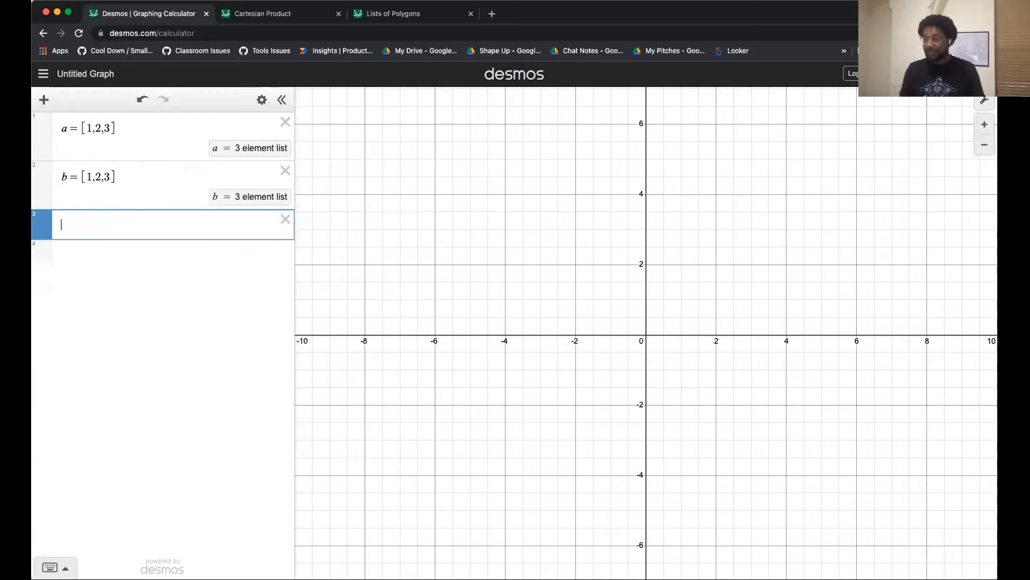
type("(a,b)")
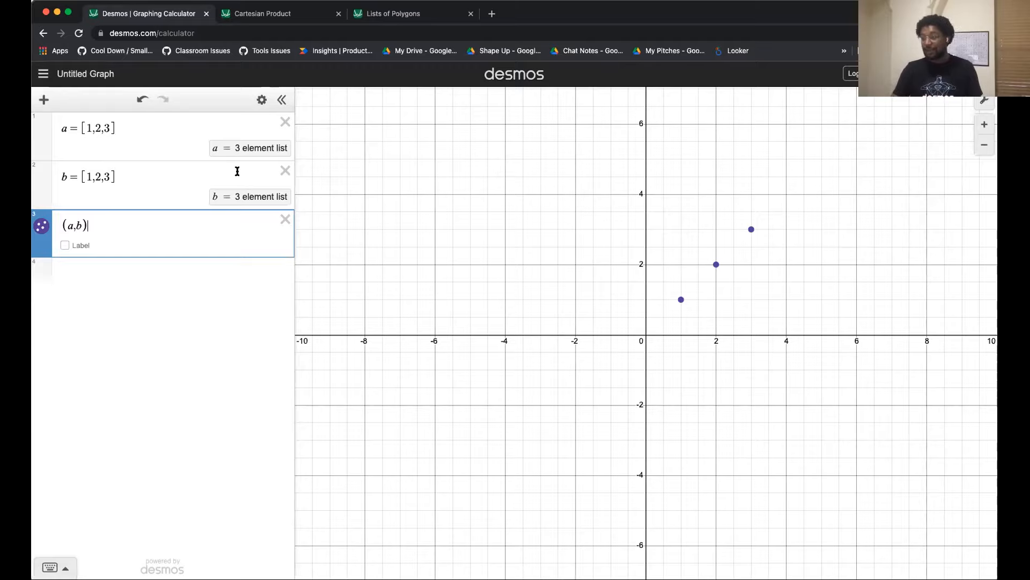
Delete the expressions for list a, list b and the points (a,b).
left_click(282, 123)
left_click(283, 124)
left_click(283, 124)
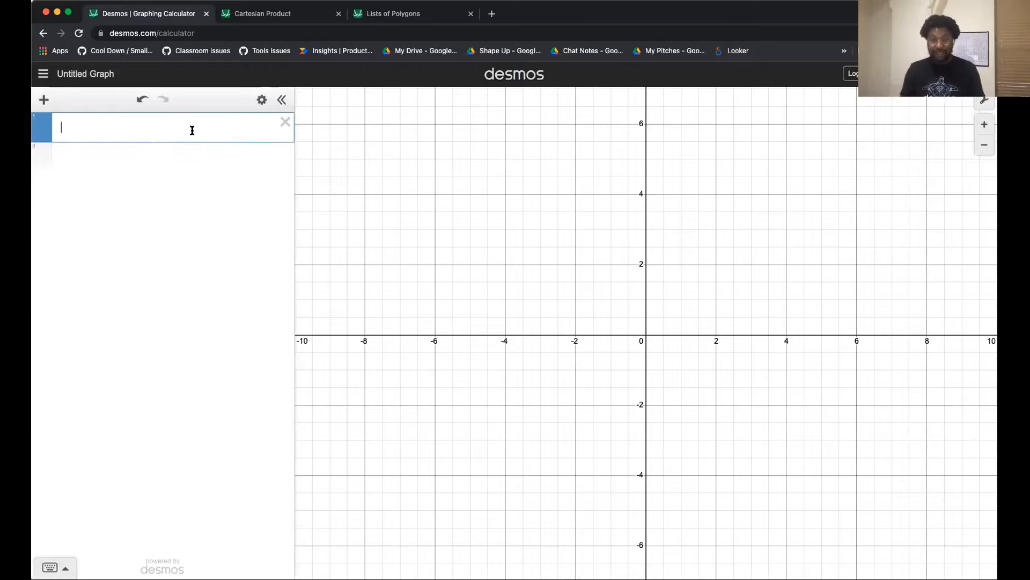
Plot a grid of points with the list comprehension [(a,b) for a=[1...3],b=[1...3]].
type("[")
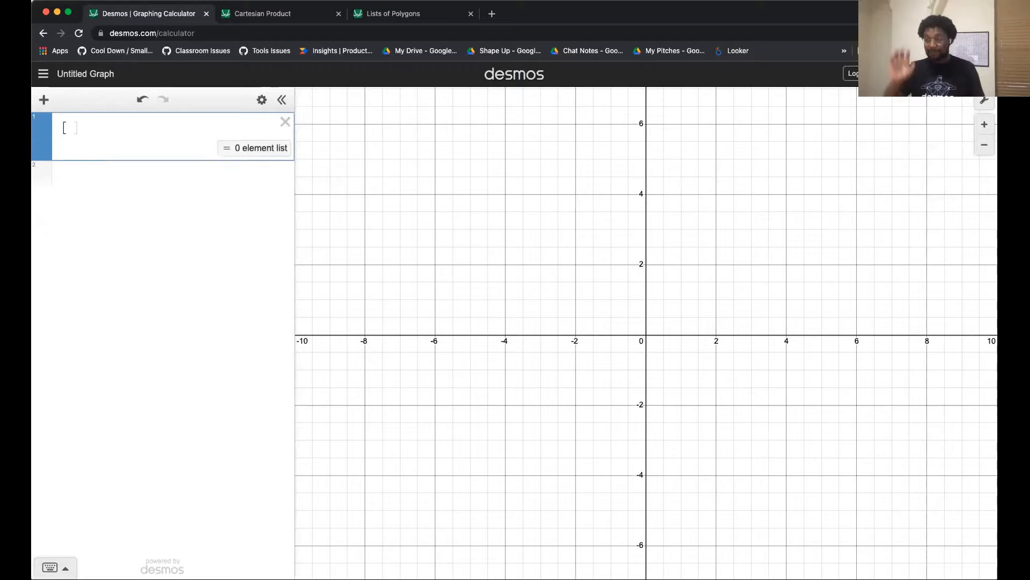
type("(a,b)")
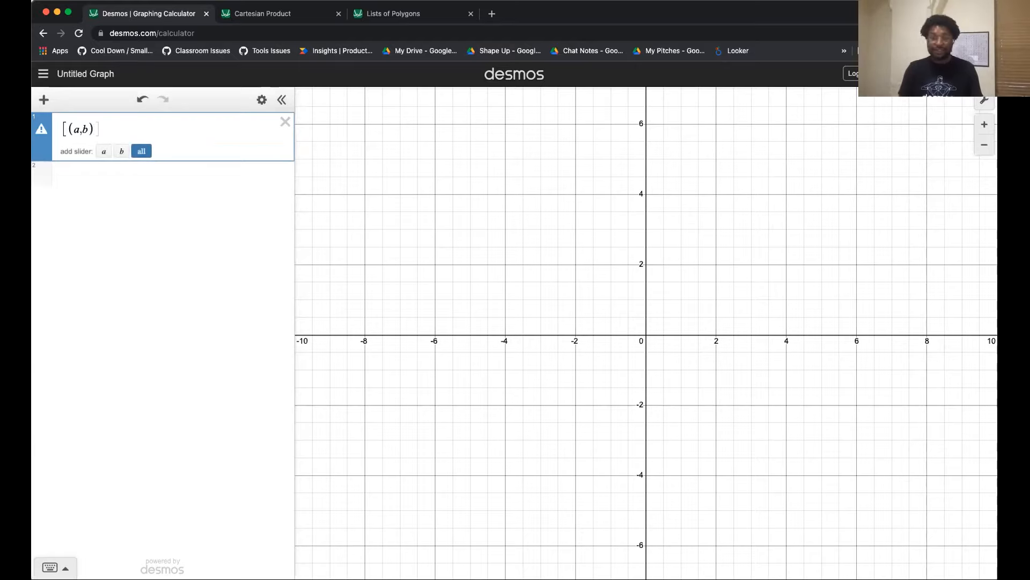
type(" for a=")
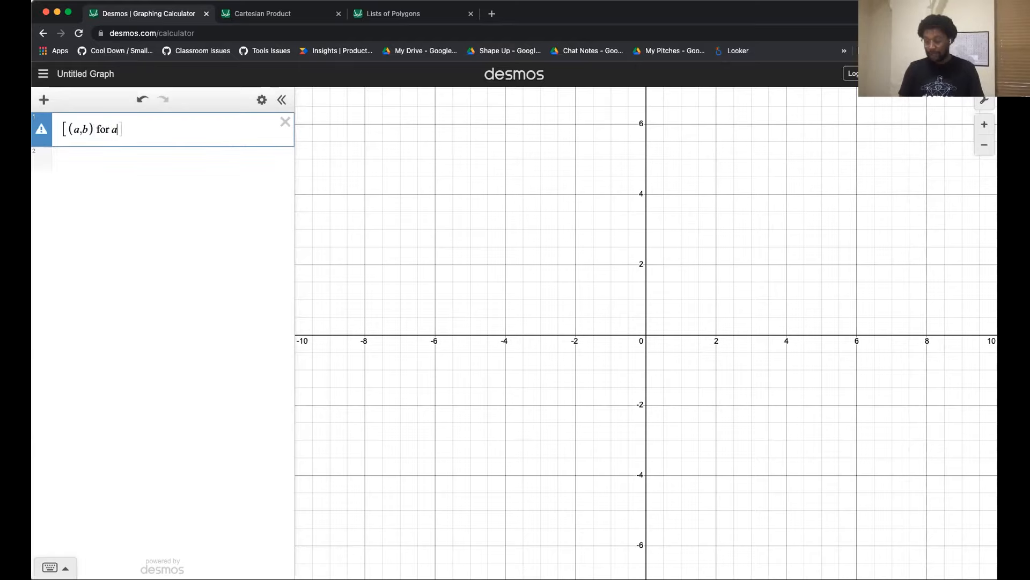
type("[1")
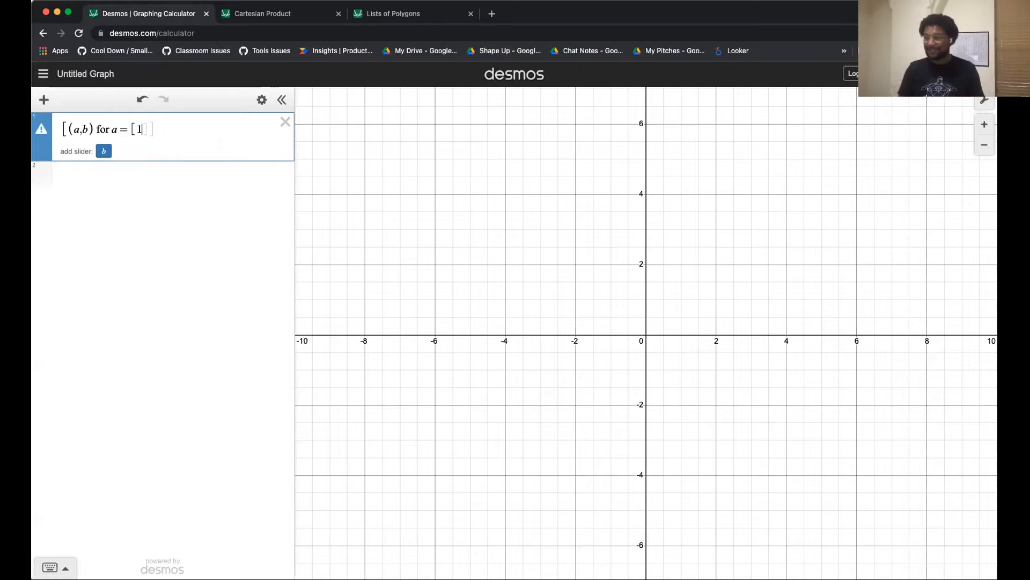
type("...3")
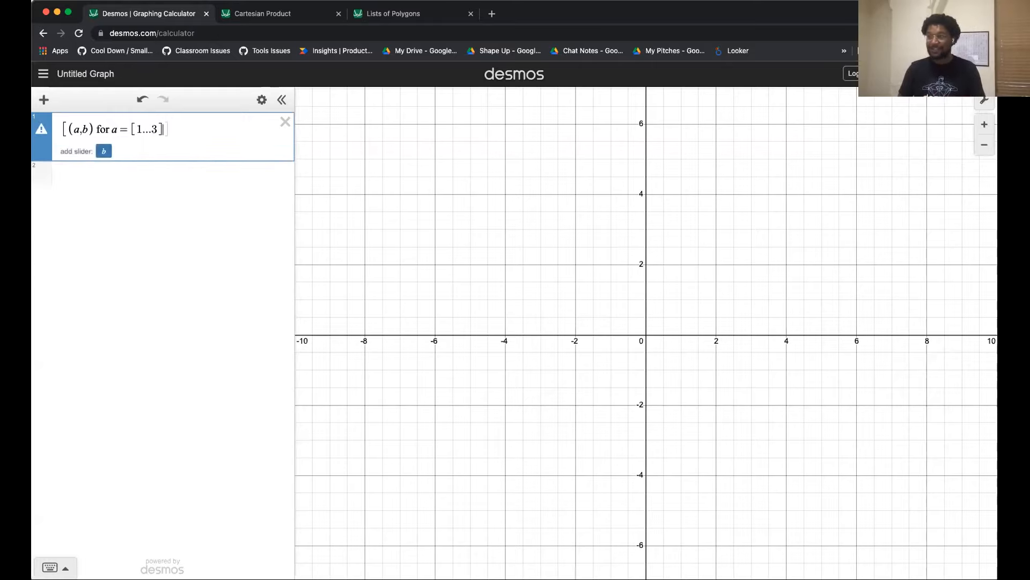
type("]")
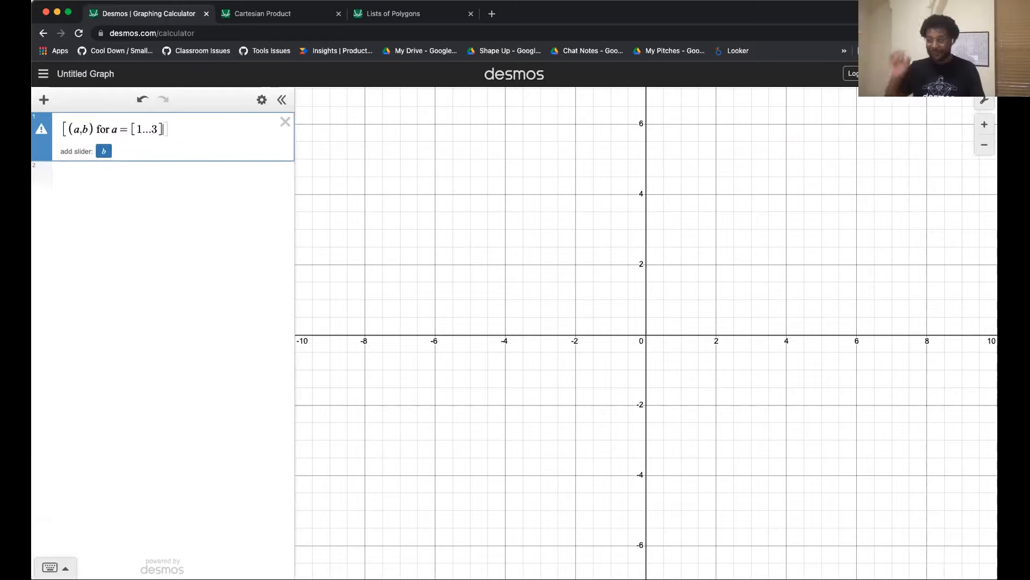
type(",b")
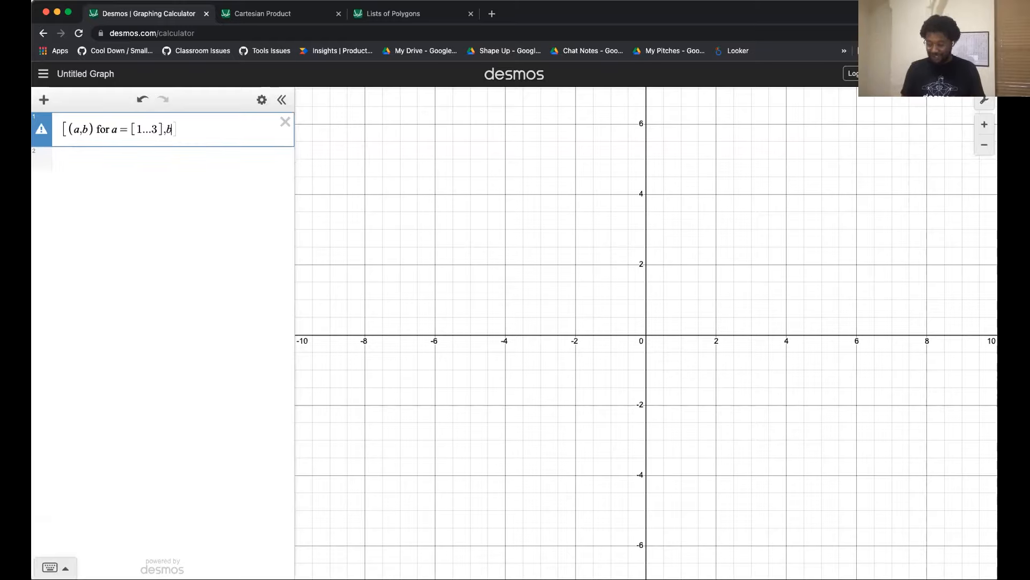
type("=[1...3]")
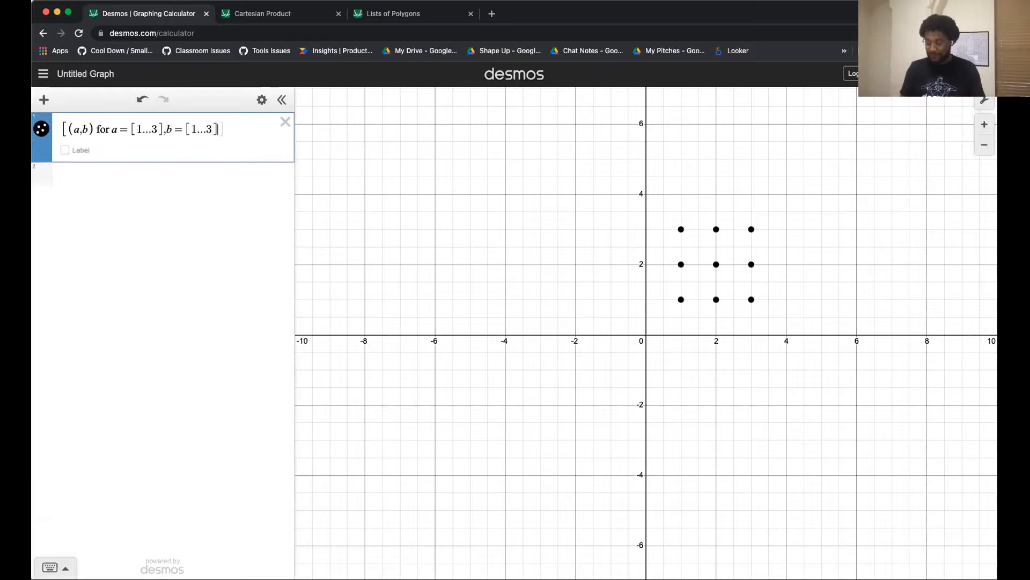
key("Return")
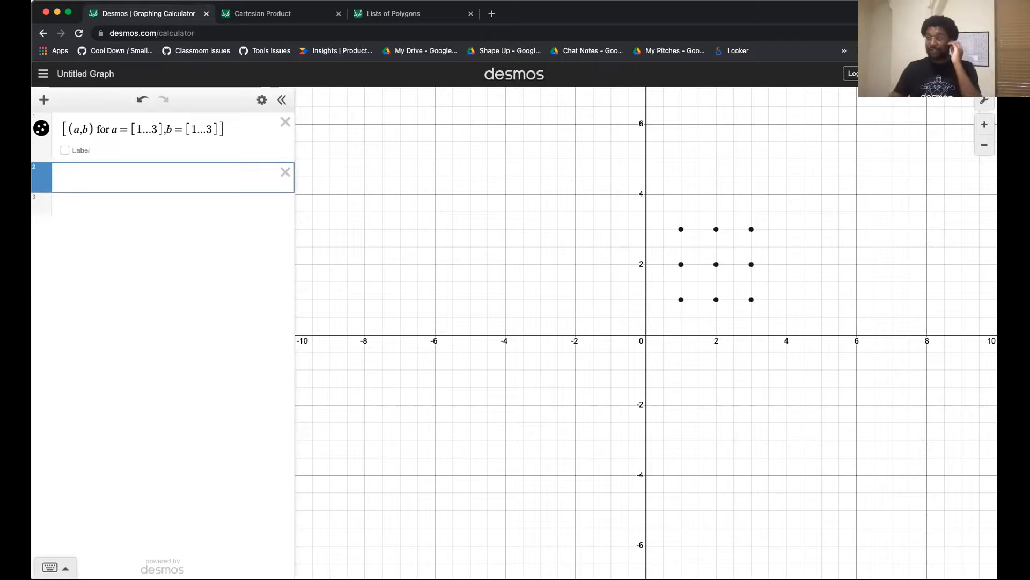
In the Cartesian Product graph, run the G→(X,Y) action followed by G→[(x,y) for x=X,y=Y], and inspect the points stored in G.
left_click(267, 13)
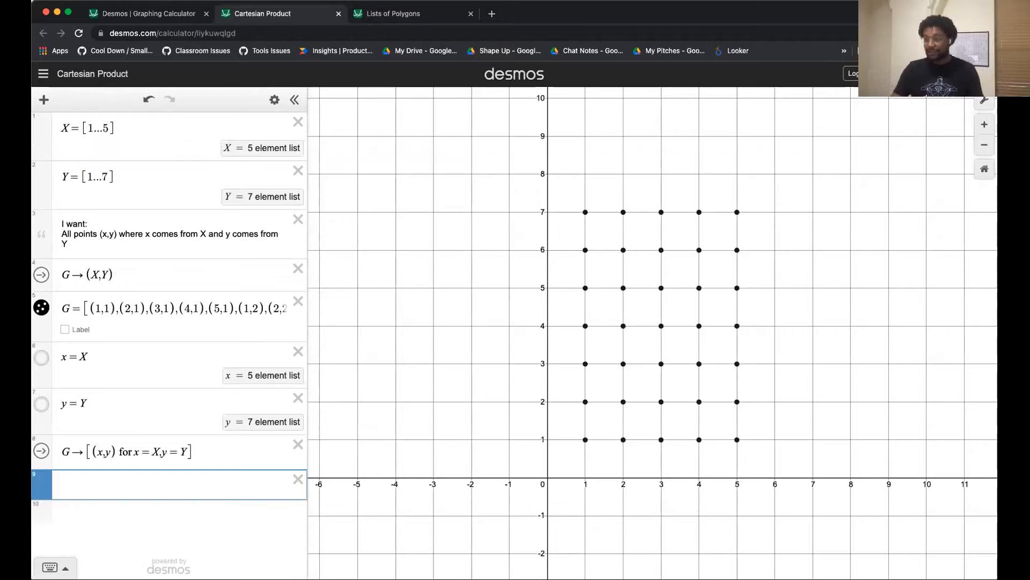
left_click(40, 274)
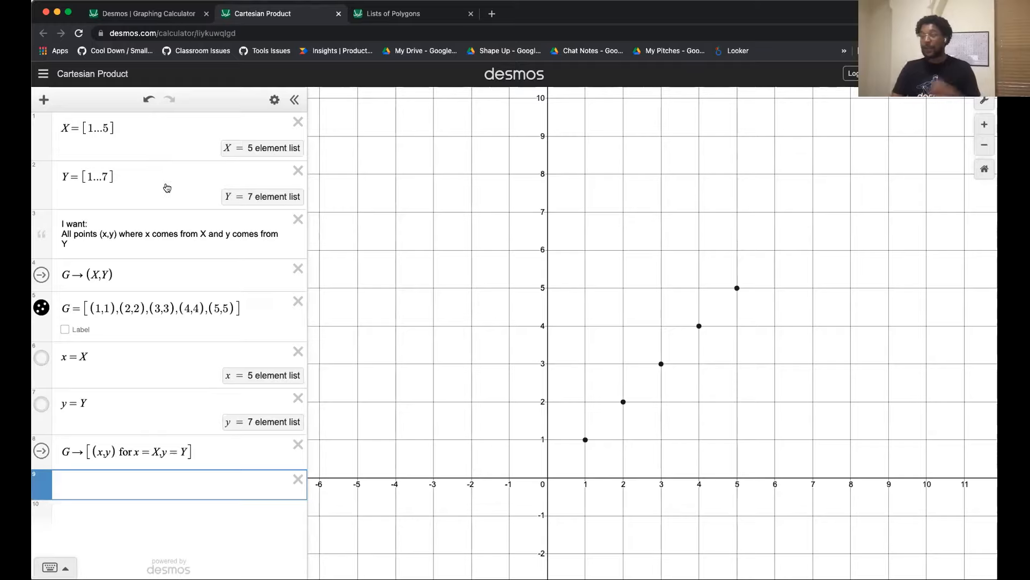
left_click(42, 452)
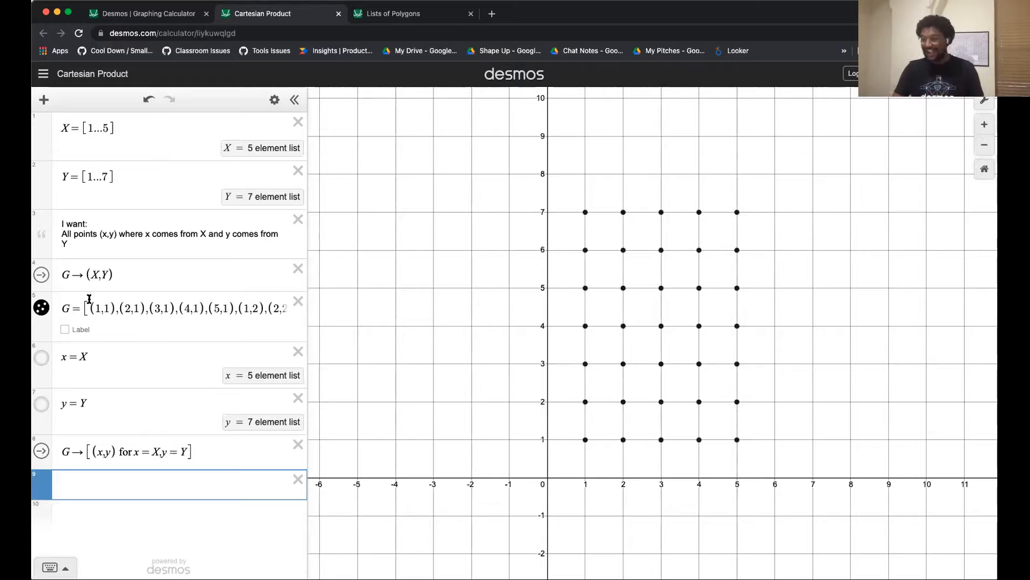
left_click_drag(118, 321, 331, 315)
left_click(231, 308)
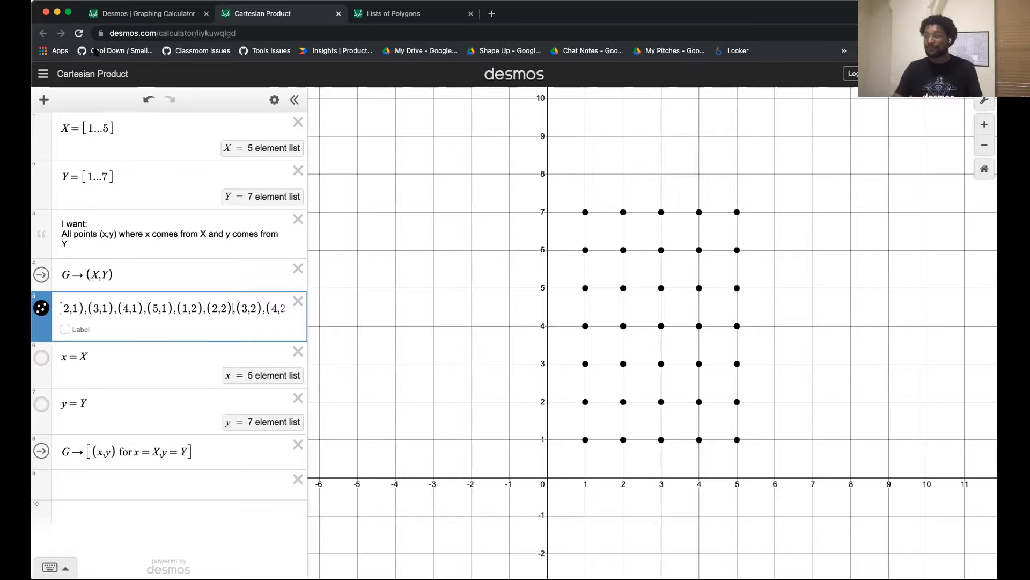
Return to the untitled graph, clear its list comprehension, and plot polygon((1,1),(2,2),(3,3)).
left_click(138, 17)
left_click(261, 124)
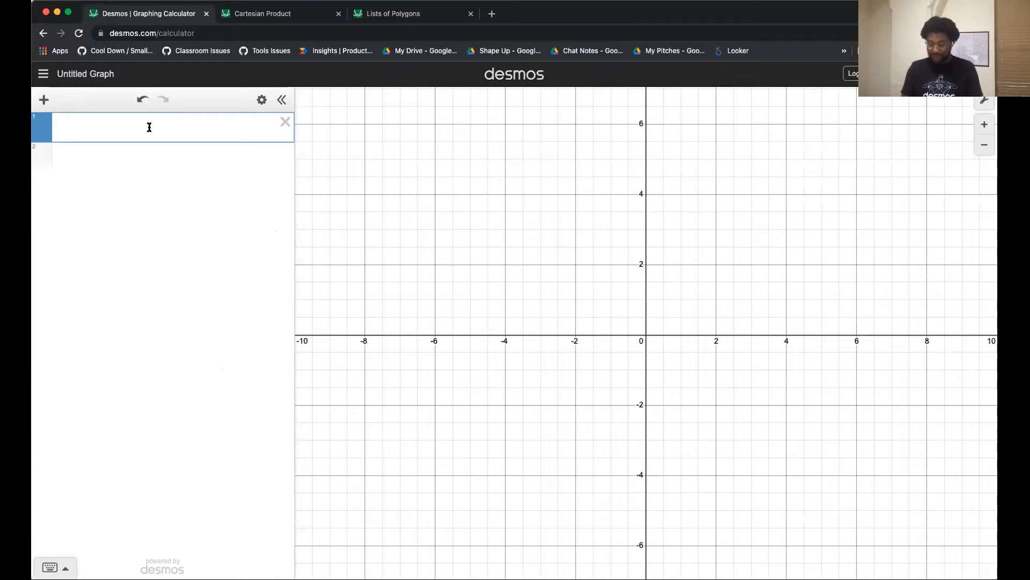
type("polygon(")
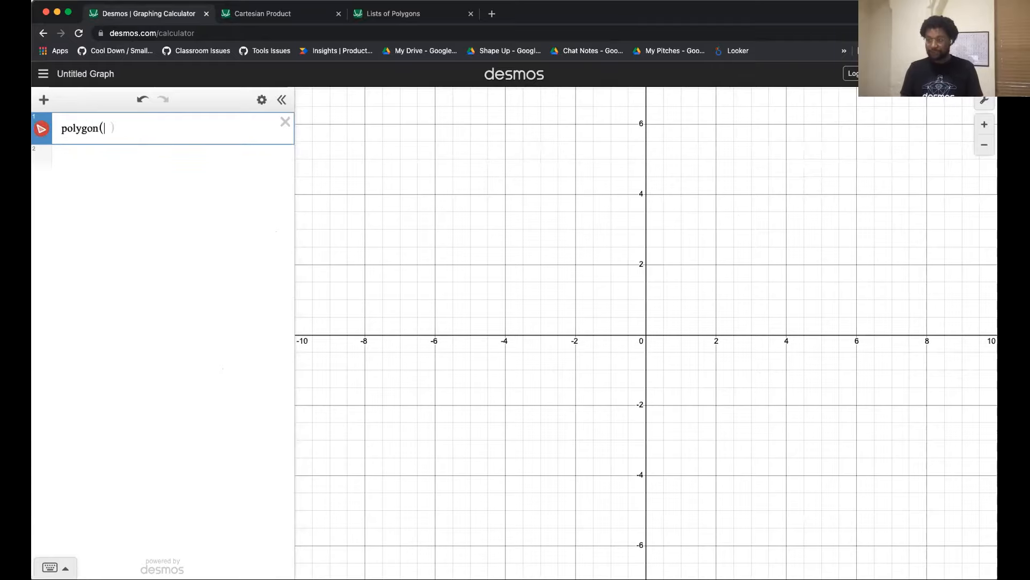
type("(1,1),(2,2),(3,3)")
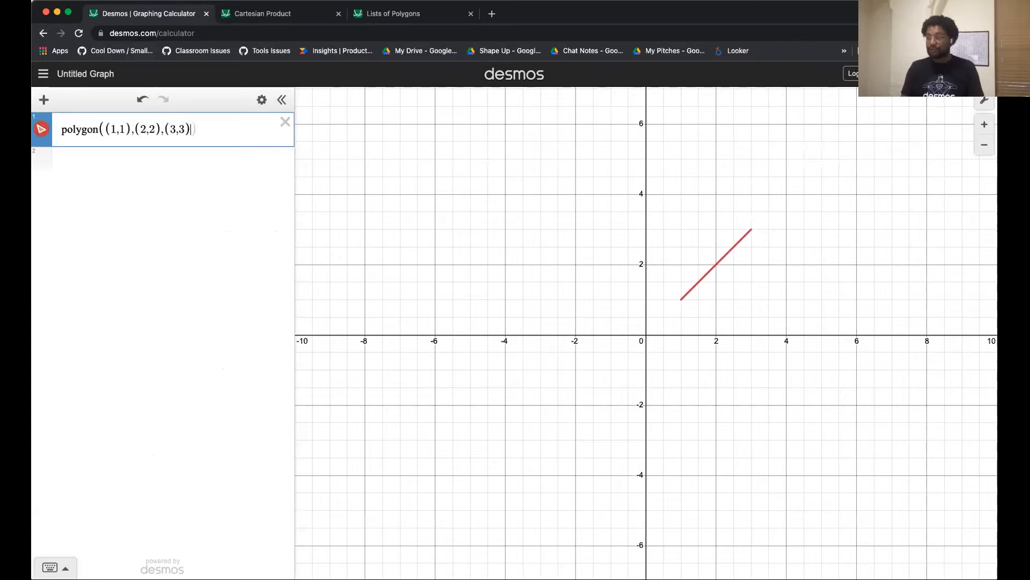
type(")")
key("Return")
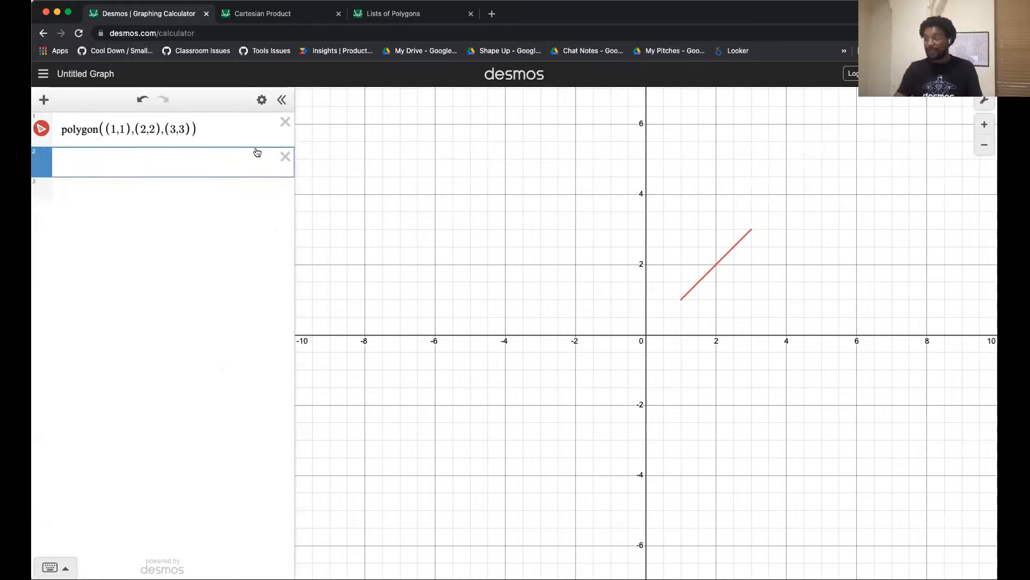
Delete the existing polygon expression and define the point list P=[(1,1),(2,2),(3,3)].
left_click(285, 122)
type("P")
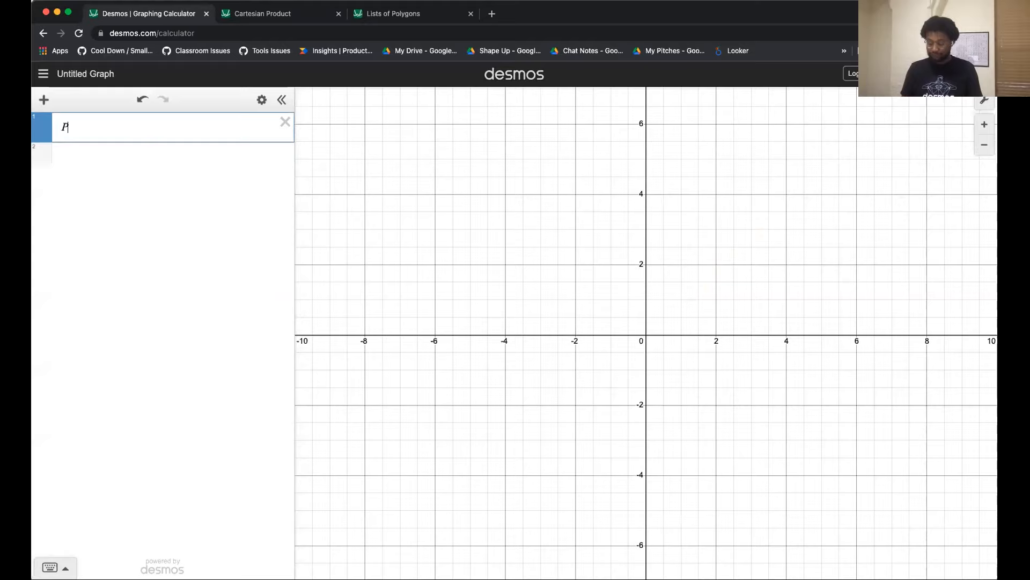
type("=[(1,1)")
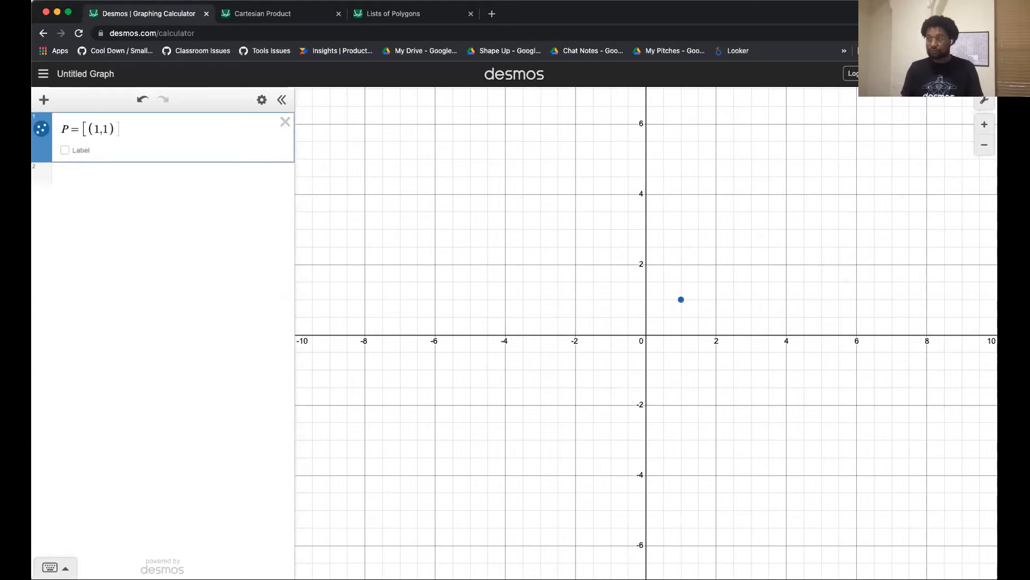
type(",(2,2),(3,3)")
key("Return")
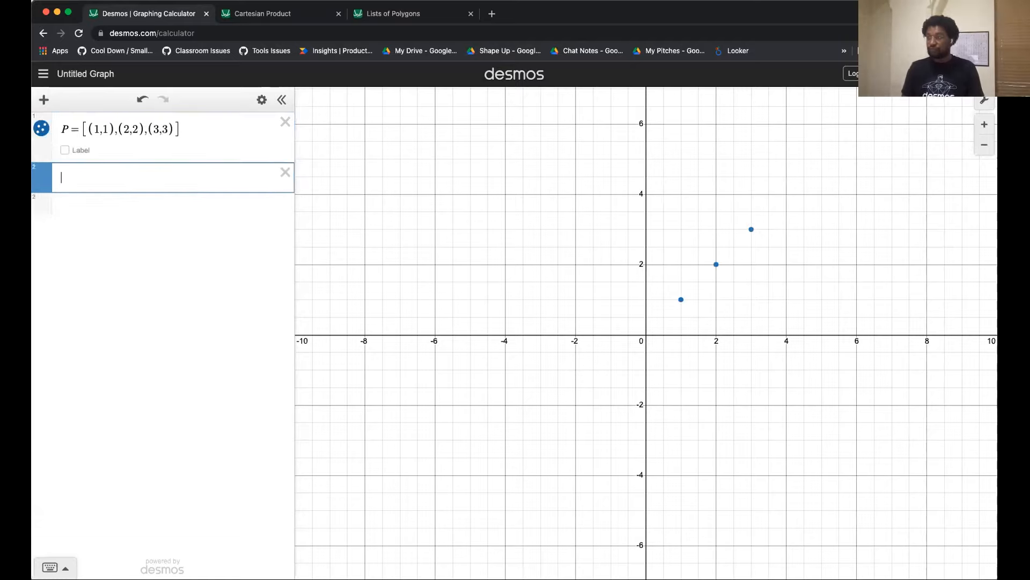
Plot polygon(P) from the point list P in a new expression.
type("polygon")
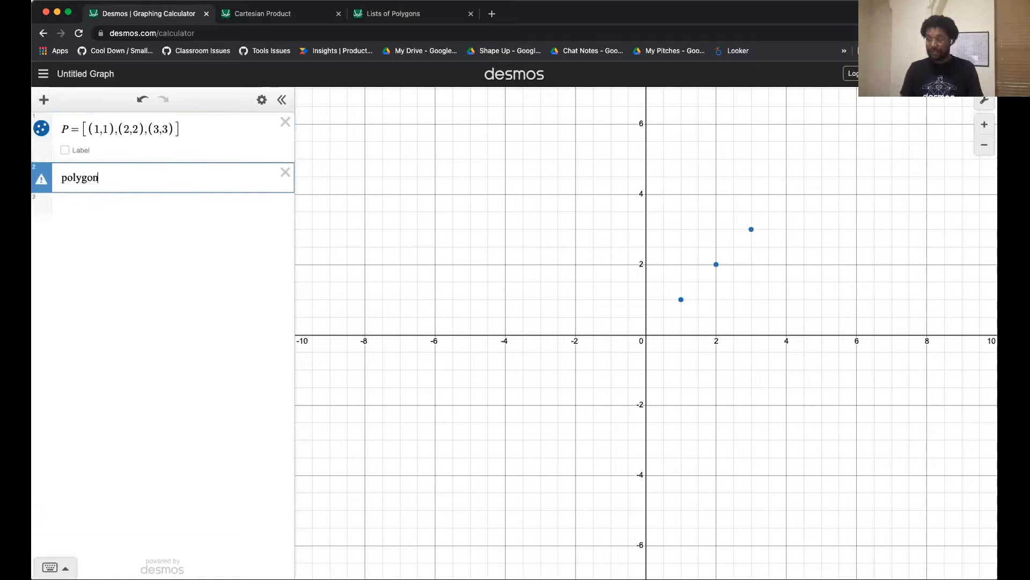
type("(P)")
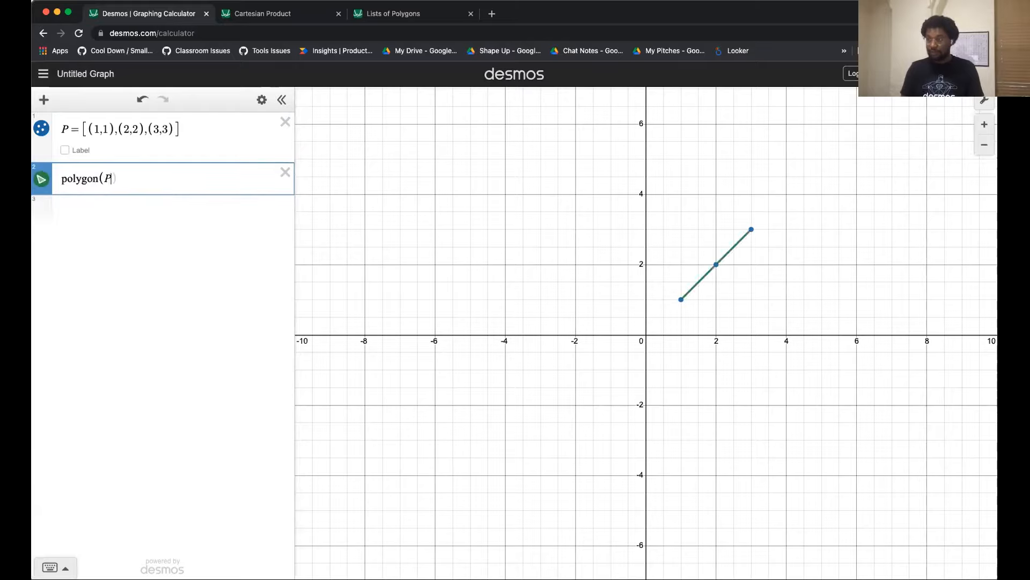
key("Return")
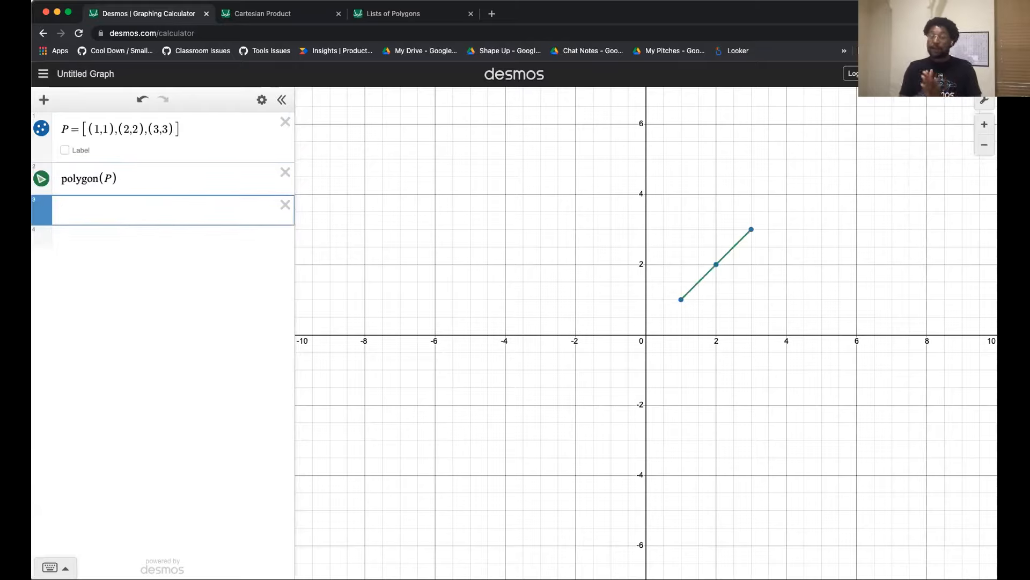
Switch to the Lists of Polygons graph and examine the point style and drag settings of the table's y₁ column.
left_click(390, 19)
left_click(280, 434)
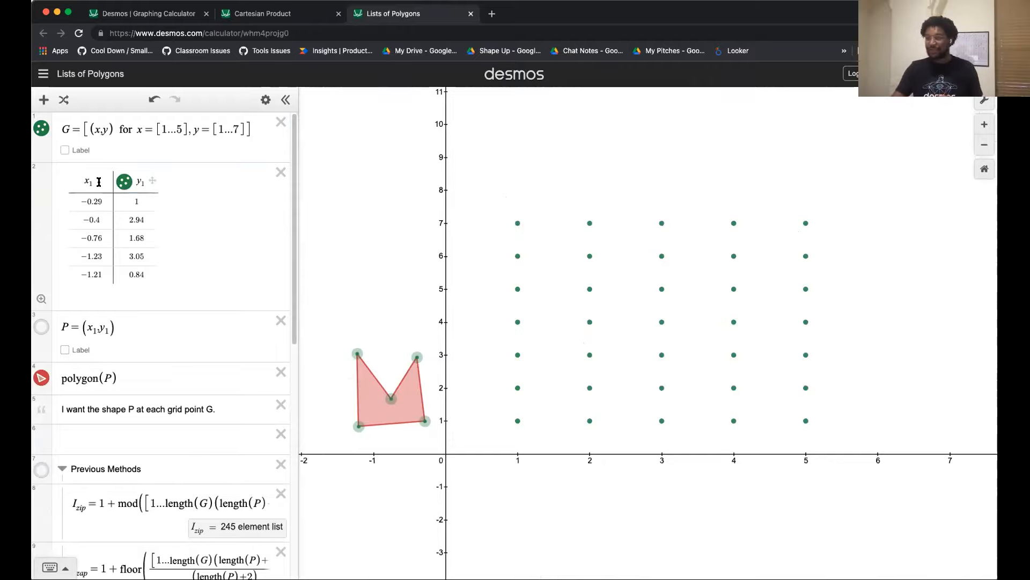
left_click(44, 99)
left_click(103, 104)
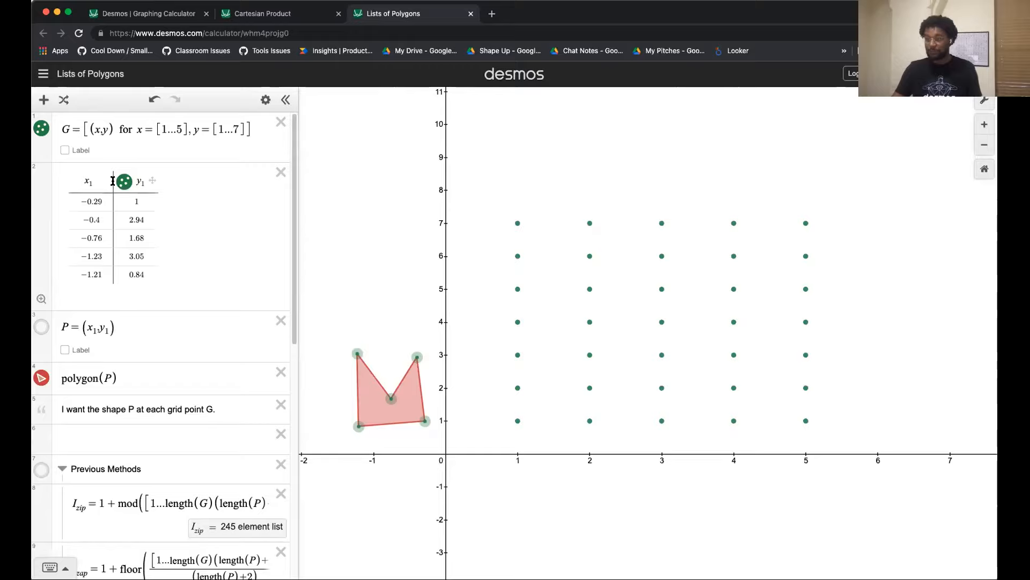
left_click(126, 182)
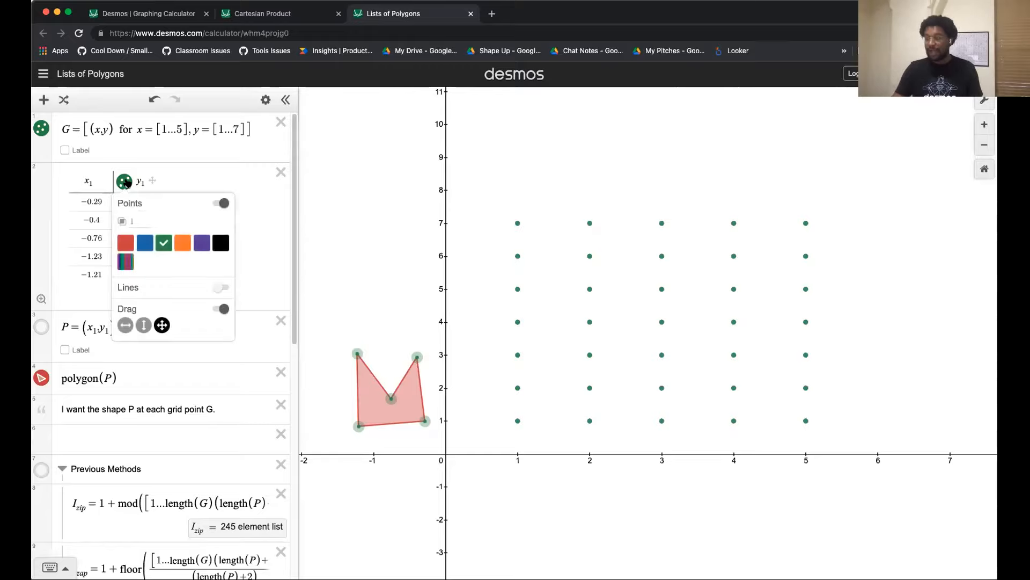
left_click(125, 182)
left_click(123, 181)
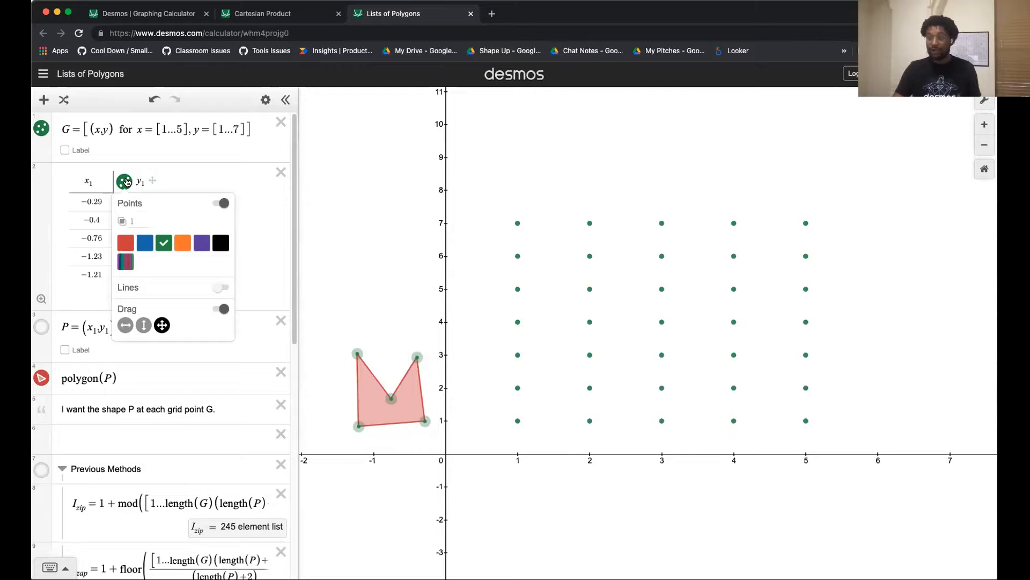
left_click(139, 153)
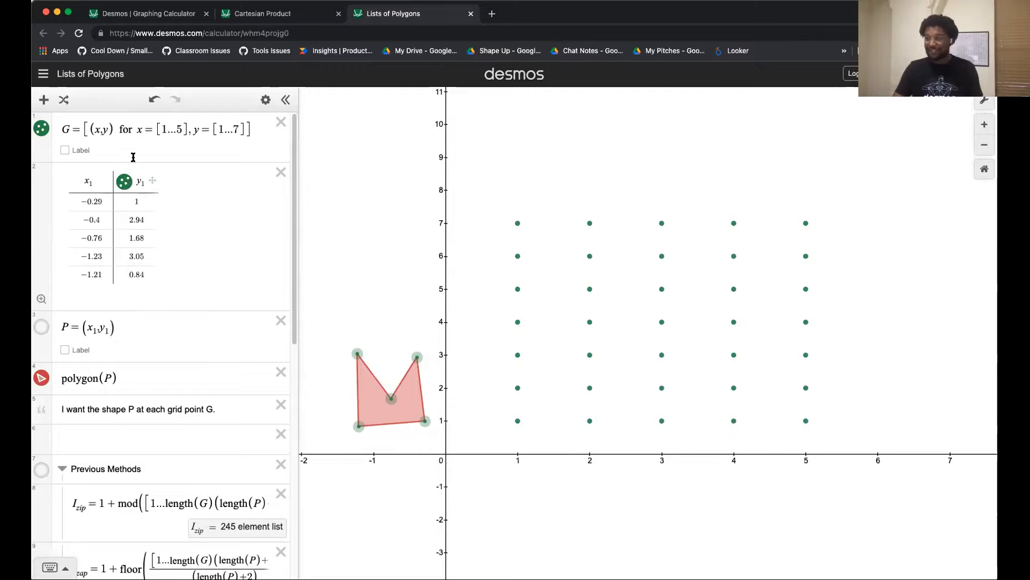
left_click(124, 183)
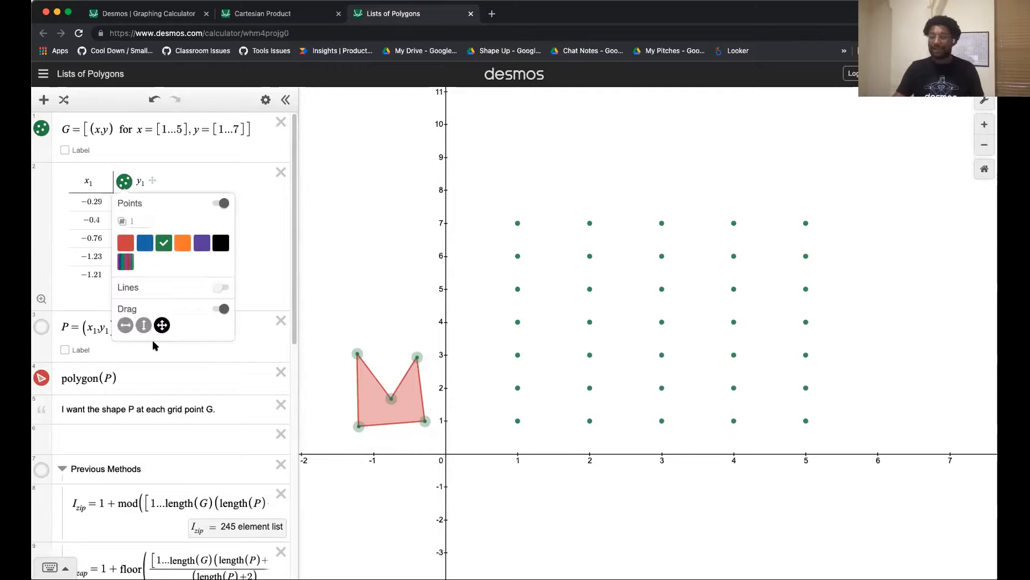
left_click(433, 460)
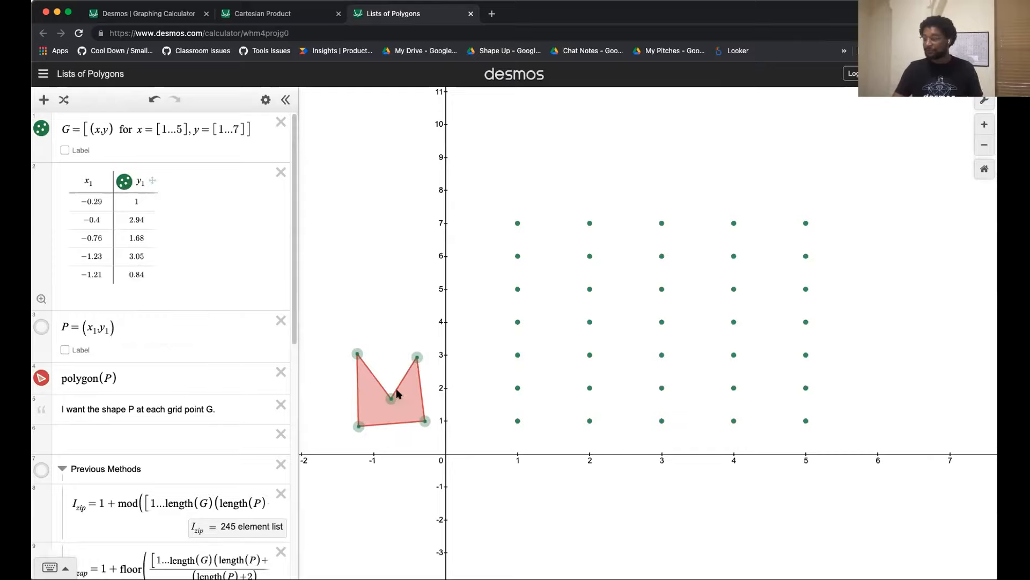
Reshape polygon P by moving its second, third and fourth vertices to about (-0.27, 2.33), (-0.84, 1.83) and (-1.28, 1.7).
mouse_move(389, 394)
left_mouse_down()
mouse_move(384, 338)
mouse_move(392, 389)
left_mouse_up()
left_click_drag(357, 354, 335, 387)
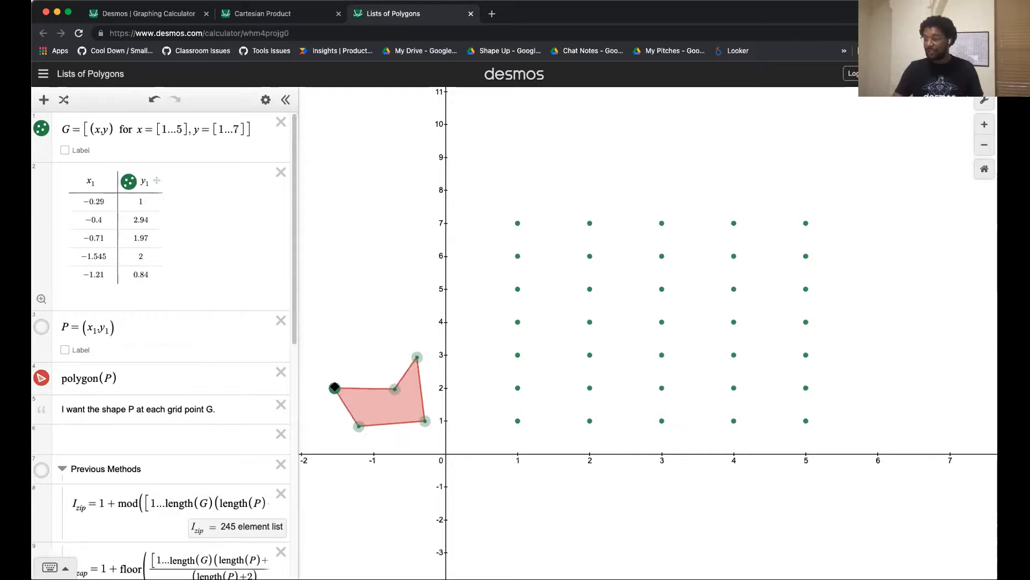
left_click_drag(419, 356, 433, 308)
left_click_drag(392, 387, 372, 342)
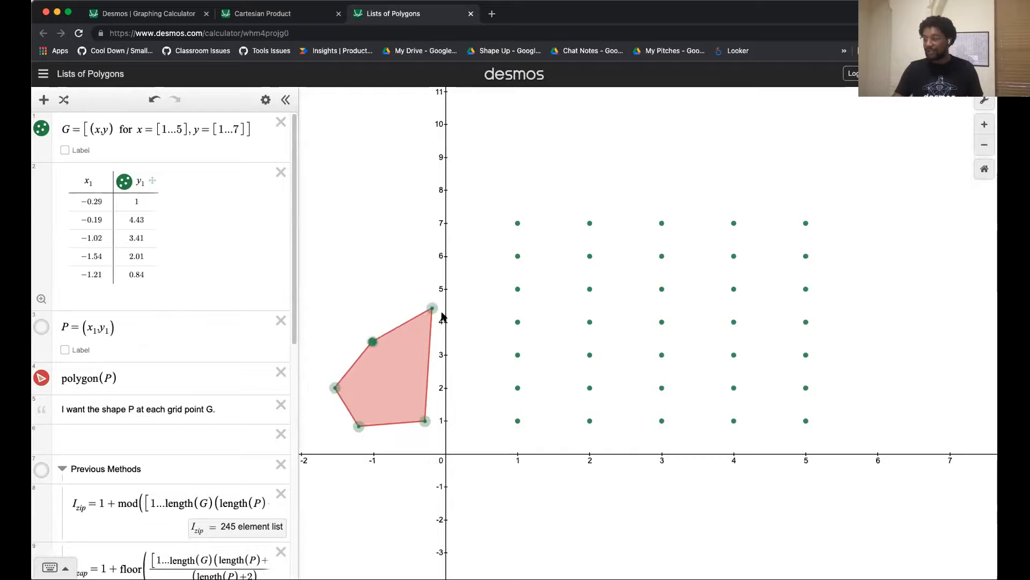
left_click_drag(433, 308, 426, 378)
left_click_drag(335, 387, 354, 398)
left_click_drag(378, 343, 387, 394)
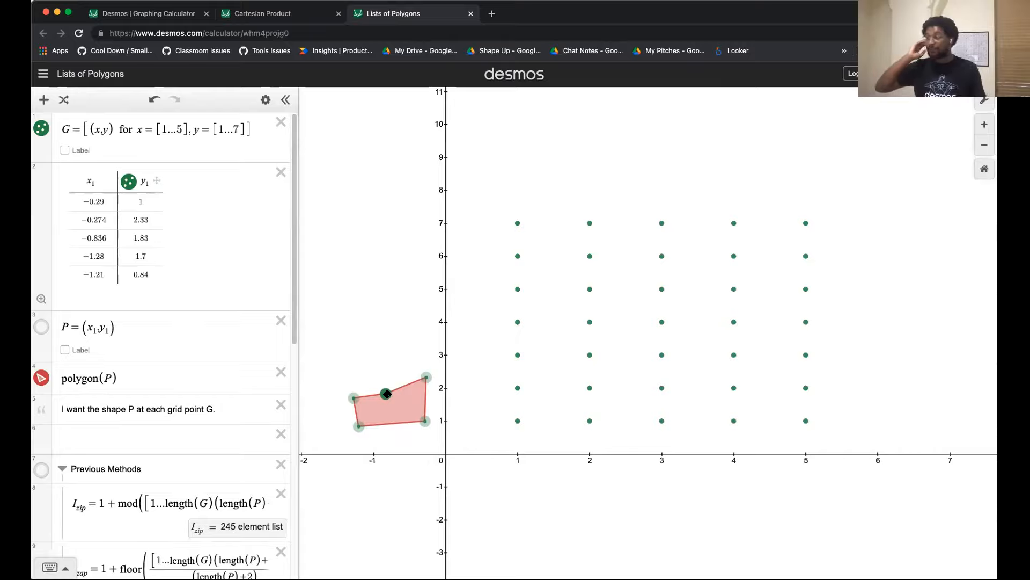
Review the G definition and the expressions in the Previous Methods folder, and collapse that folder.
left_click(214, 121)
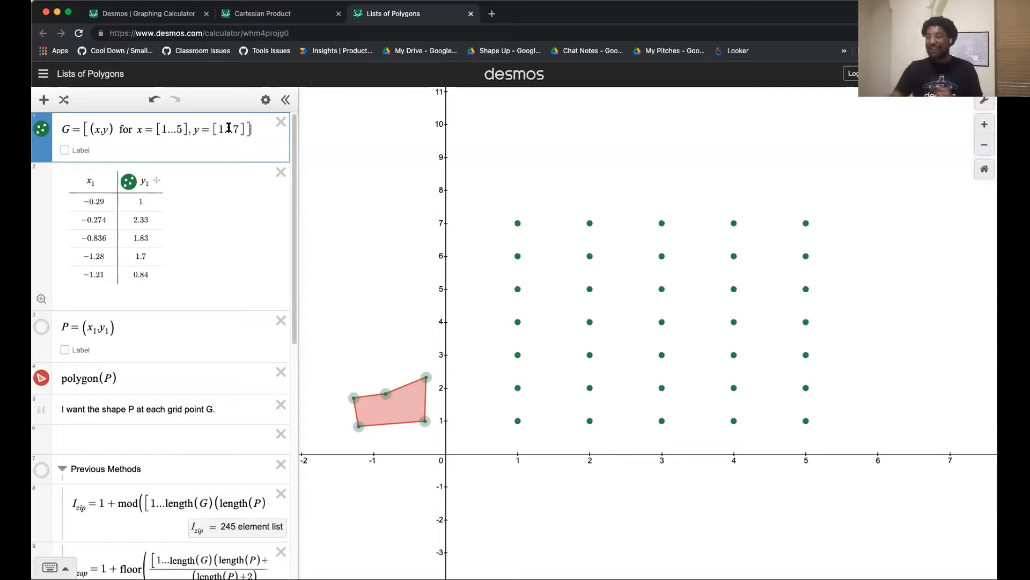
scroll(166, 195, "down", 10)
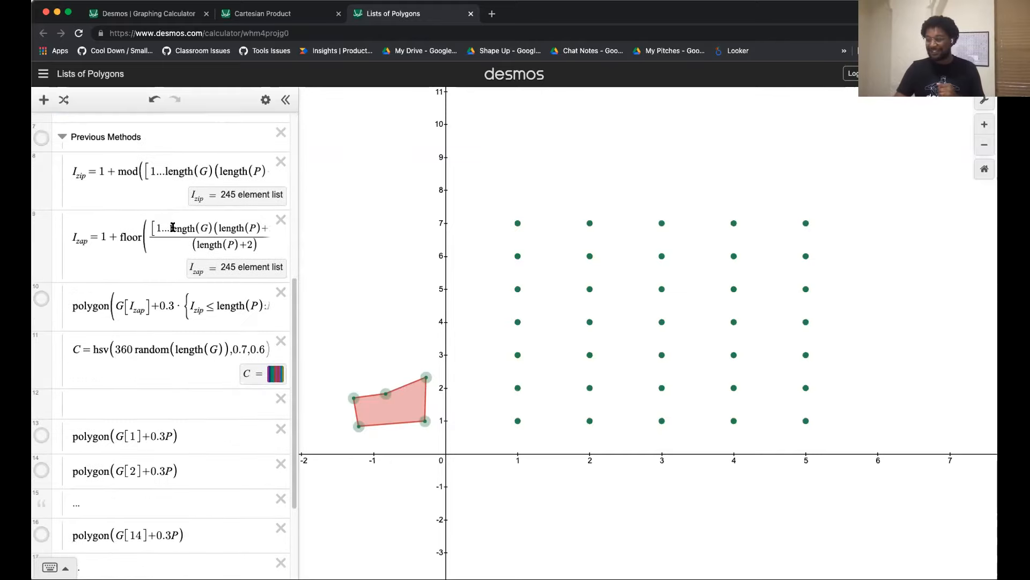
scroll(176, 231, "up", 3)
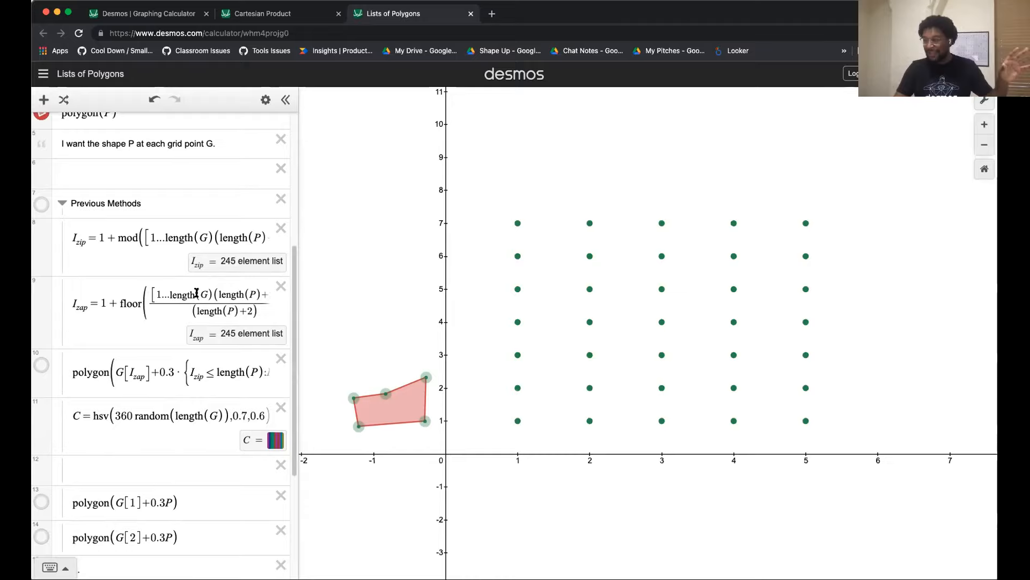
scroll(180, 280, "down", 4)
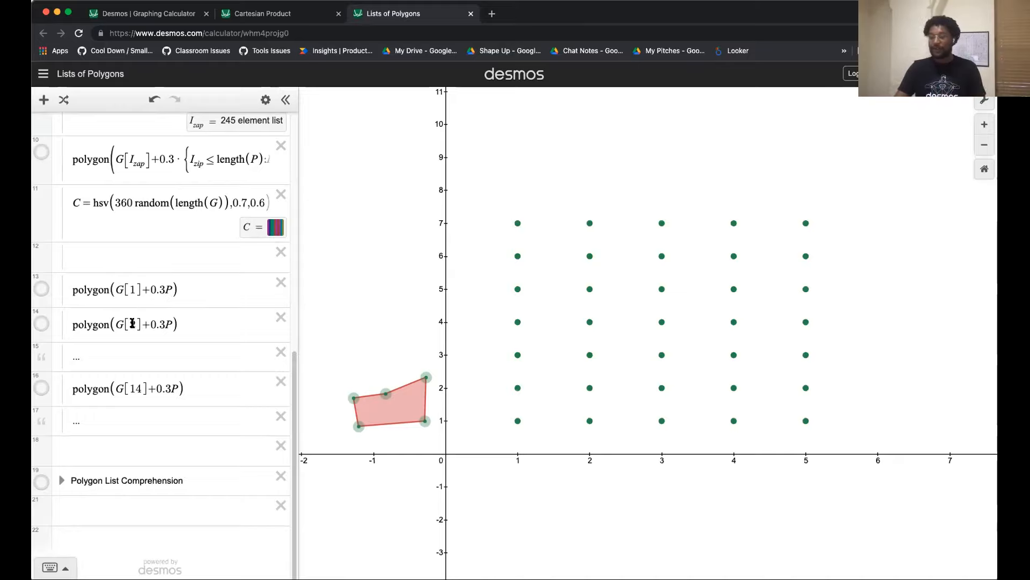
scroll(132, 323, "up", 5)
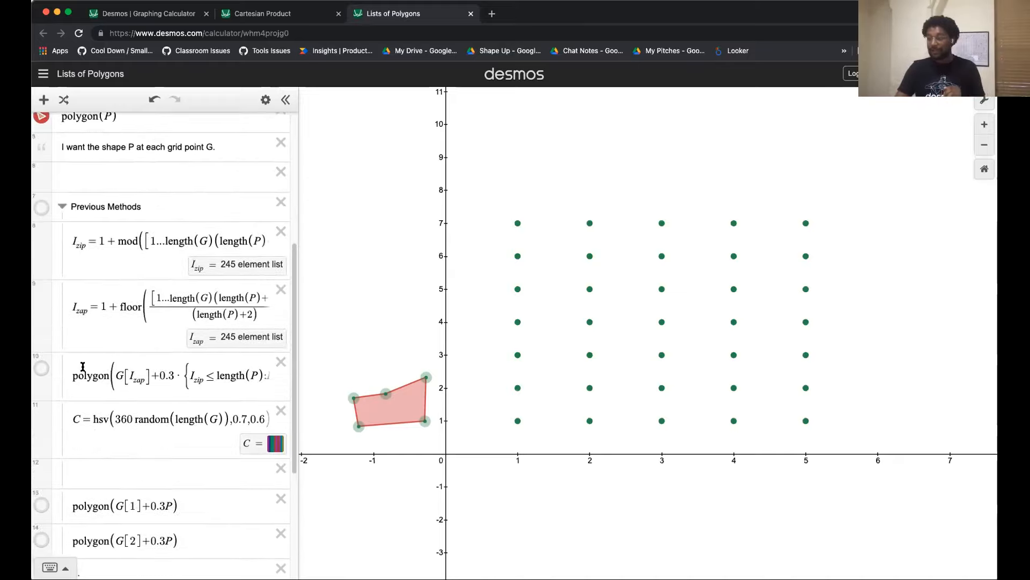
scroll(94, 349, "up", 5)
left_click(63, 411)
Plot the list comprehension [polygon(G[g_0]+0.3P) for g_0=[1...length(G)]] in the empty expression below the note, and move the original polygon's third vertex upward.
left_click(83, 395)
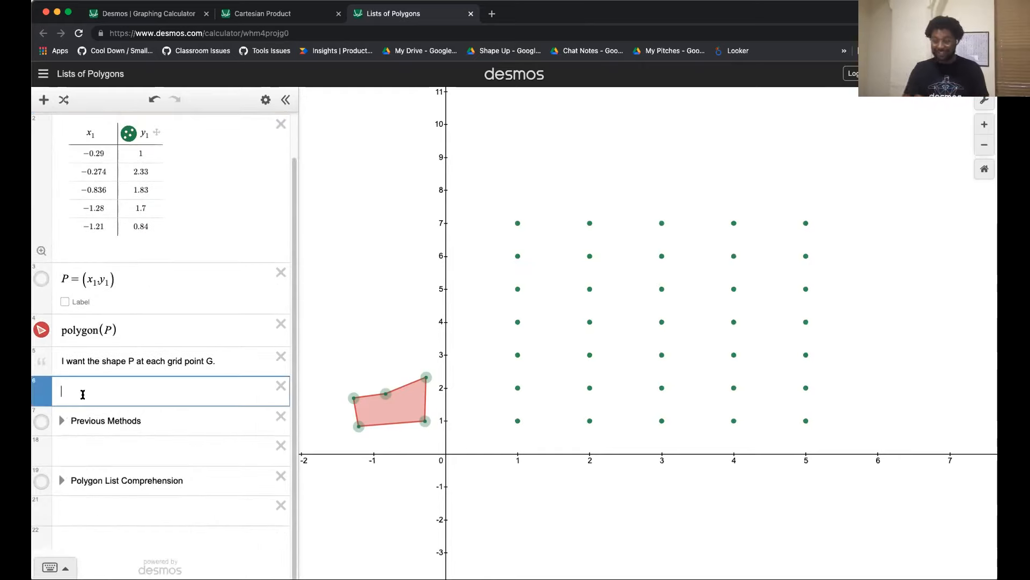
type("[polygon")
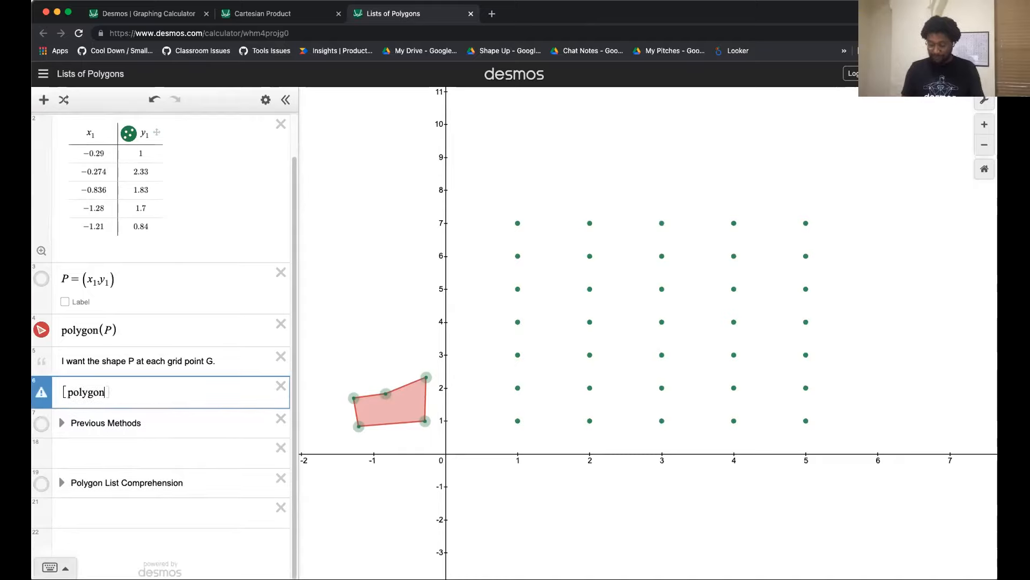
type("(G[g")
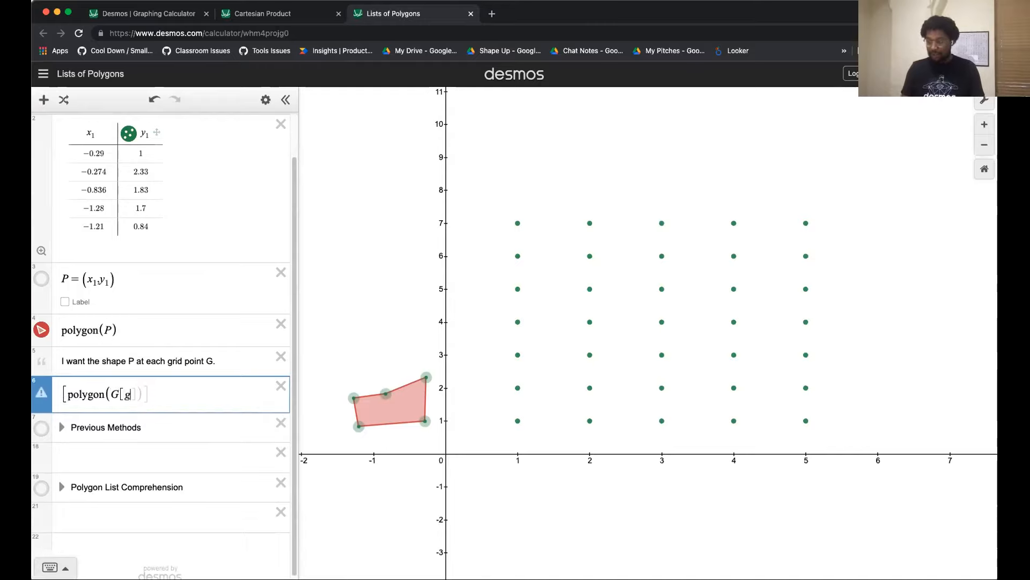
type("_0])")
key("BackSpace")
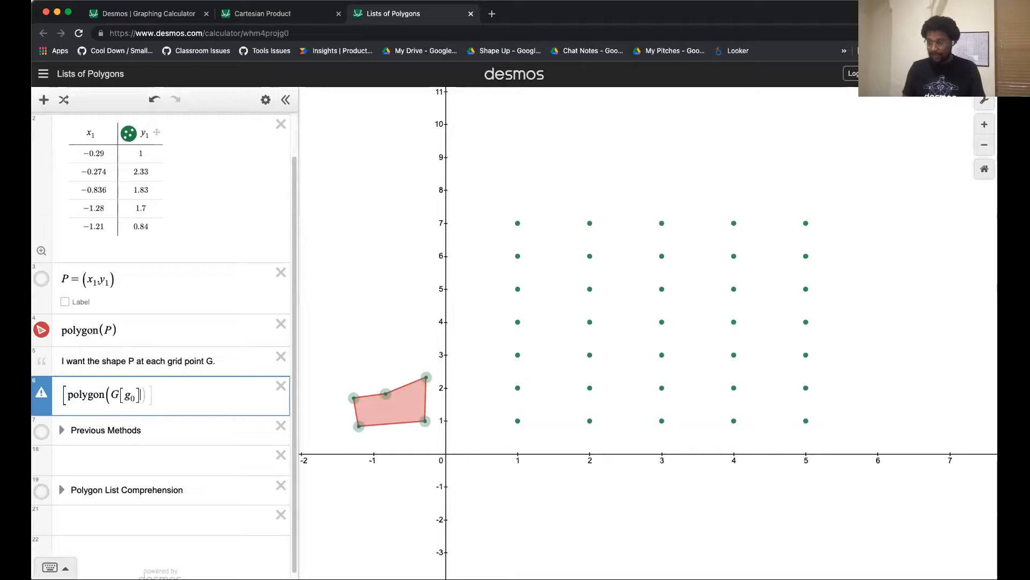
type("+")
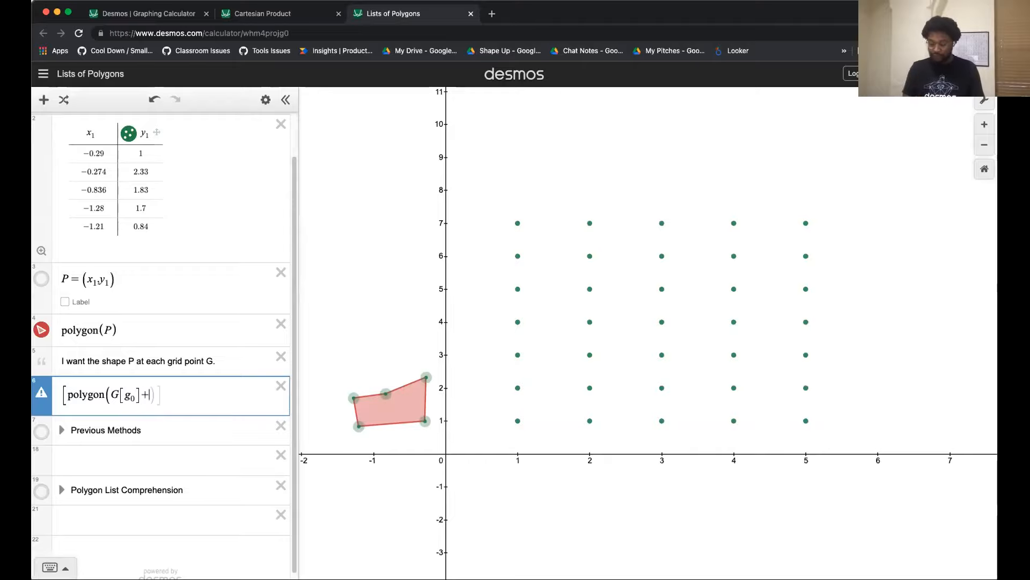
type("0.3P")
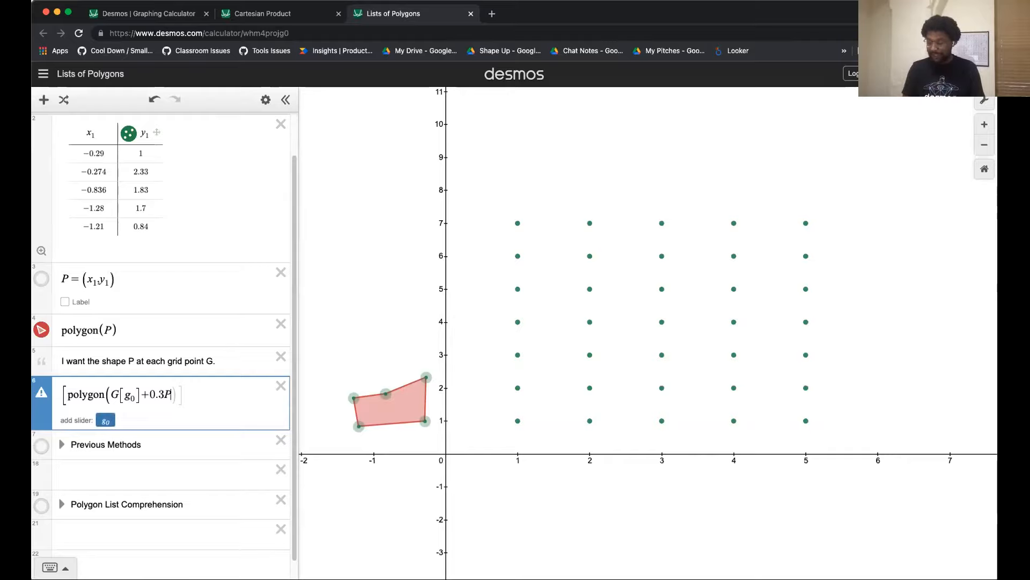
type(")")
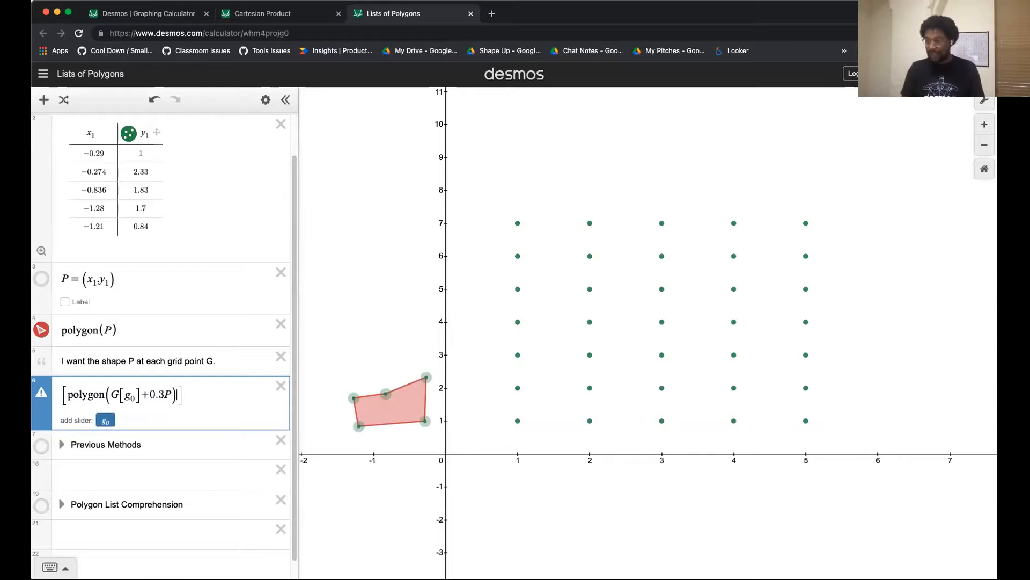
type("forg_0=")
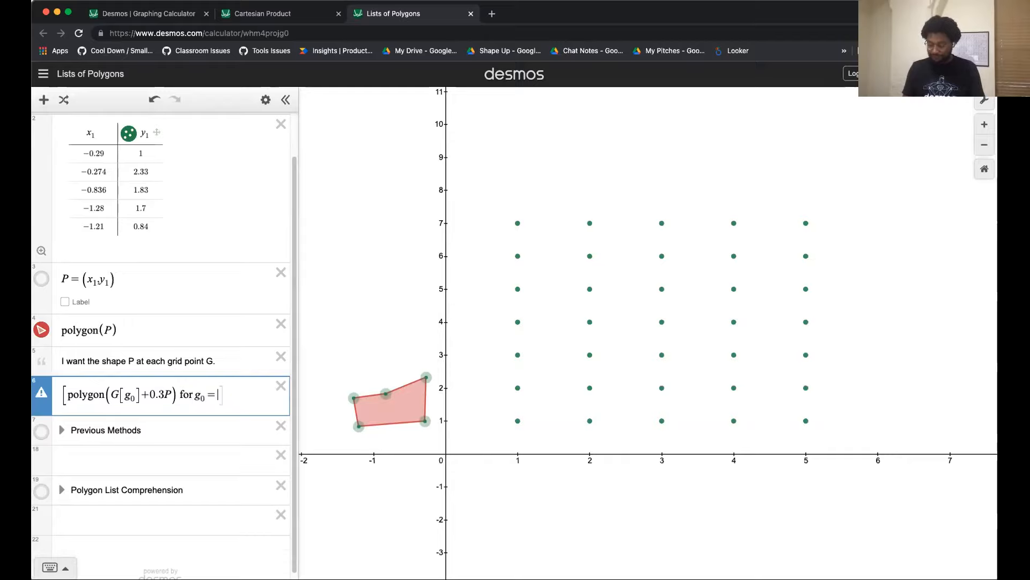
type("[1...length(G")
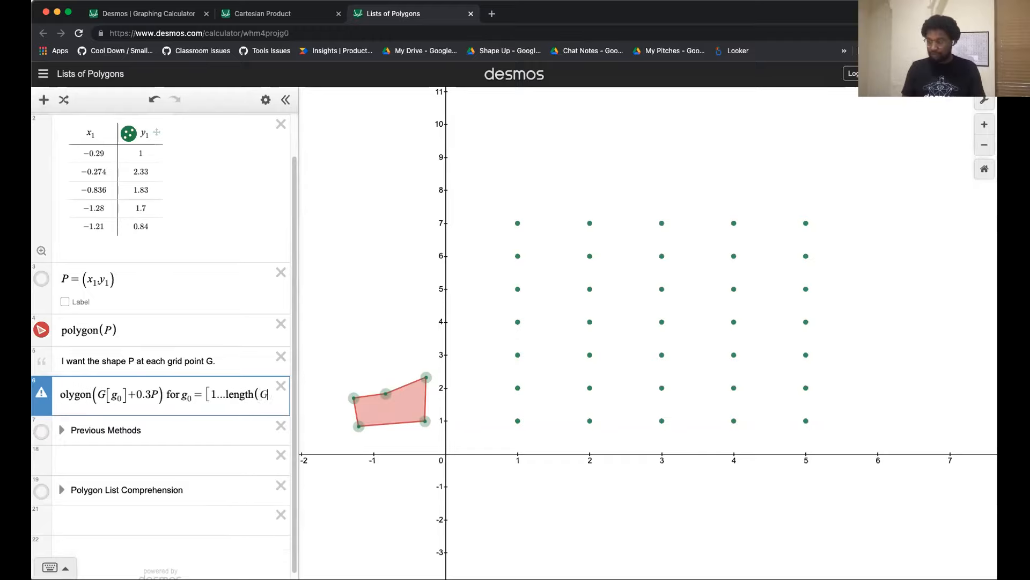
type(")]")
key("Return")
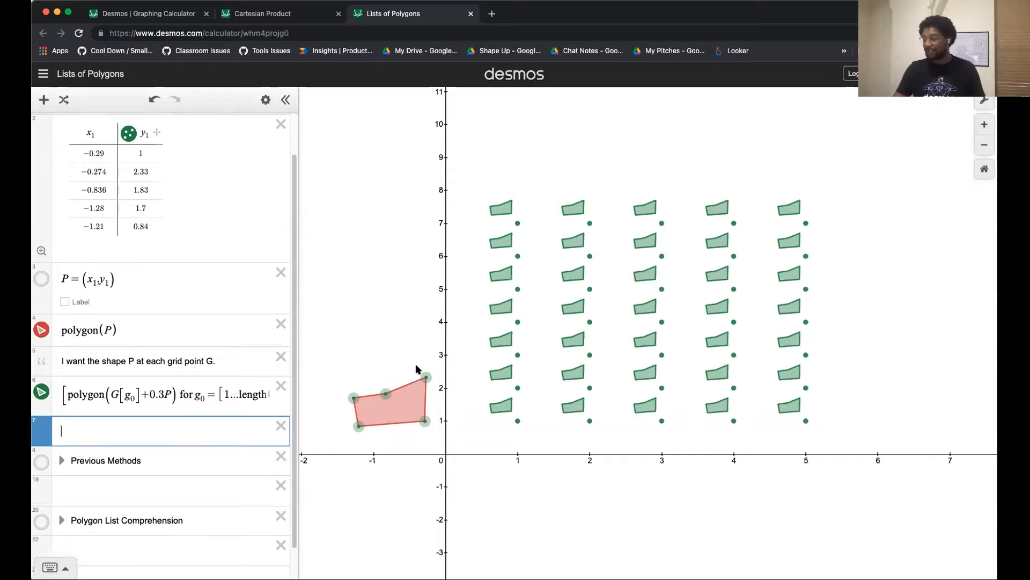
left_click_drag(386, 394, 380, 362)
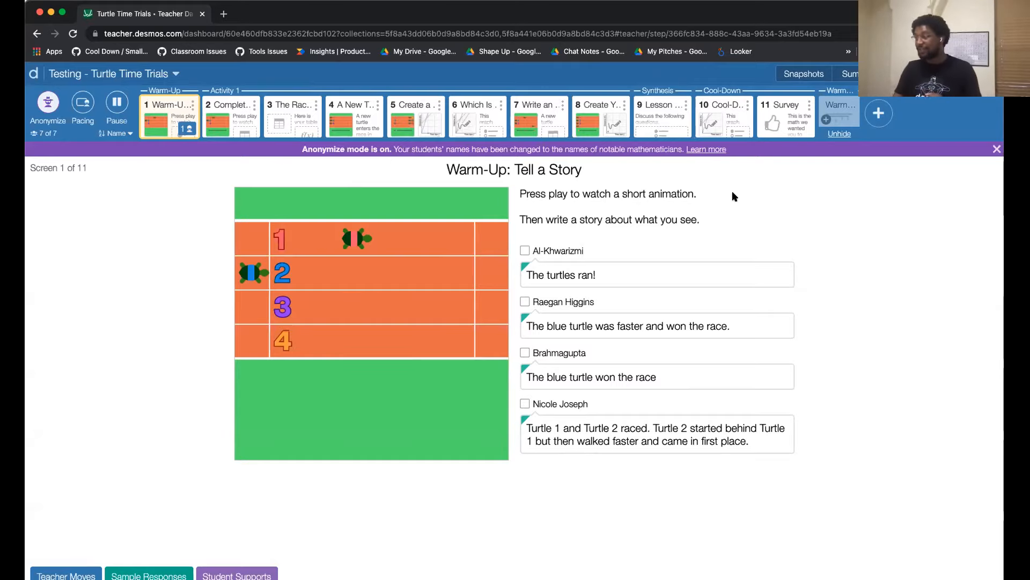
Select all four student responses on the warm-up screen and send those students the feedback "Great job!".
left_click(590, 251)
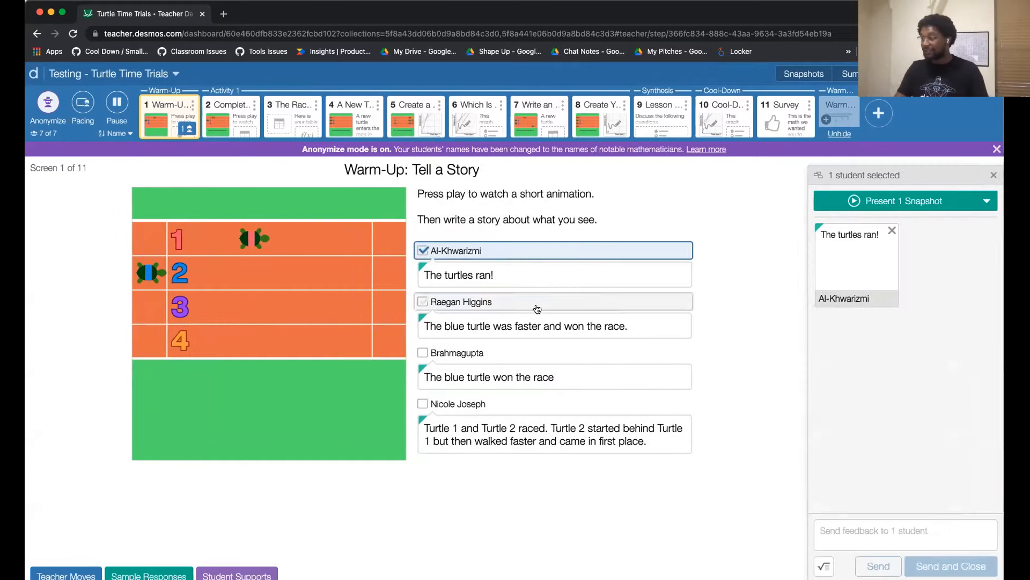
left_click(537, 309)
left_click(566, 375)
left_click(502, 406)
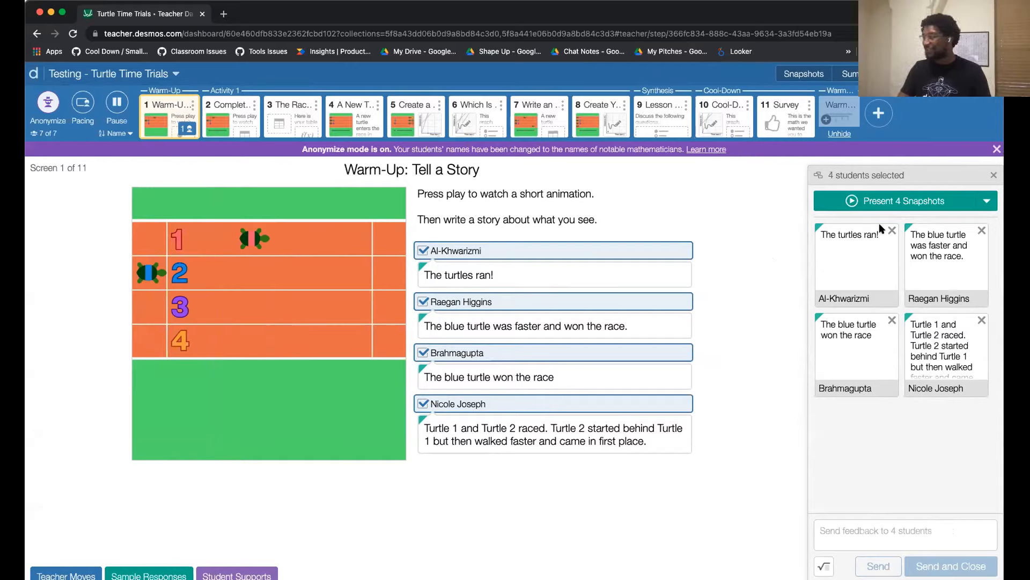
left_click(892, 520)
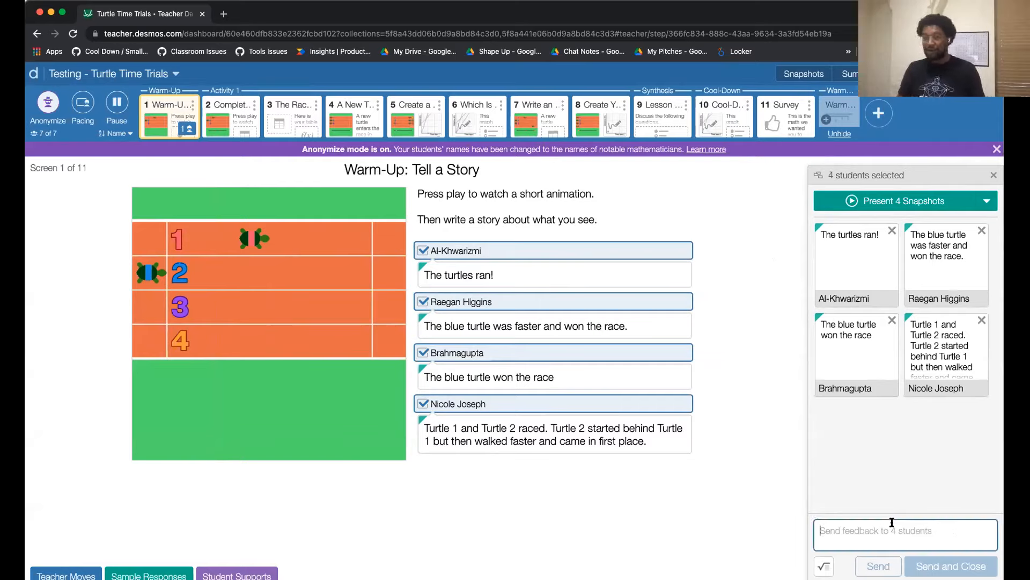
type("Great job!")
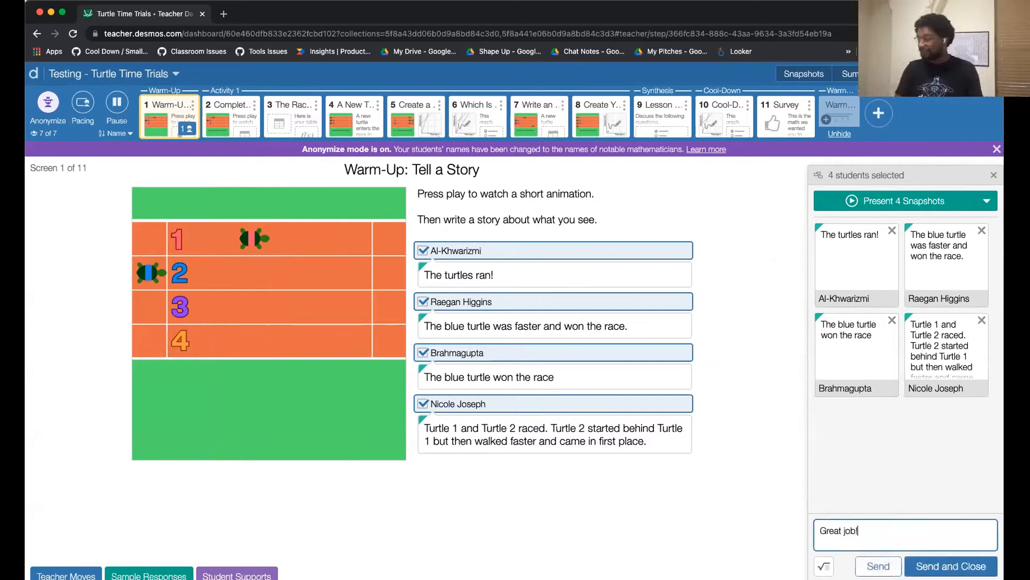
left_click(876, 566)
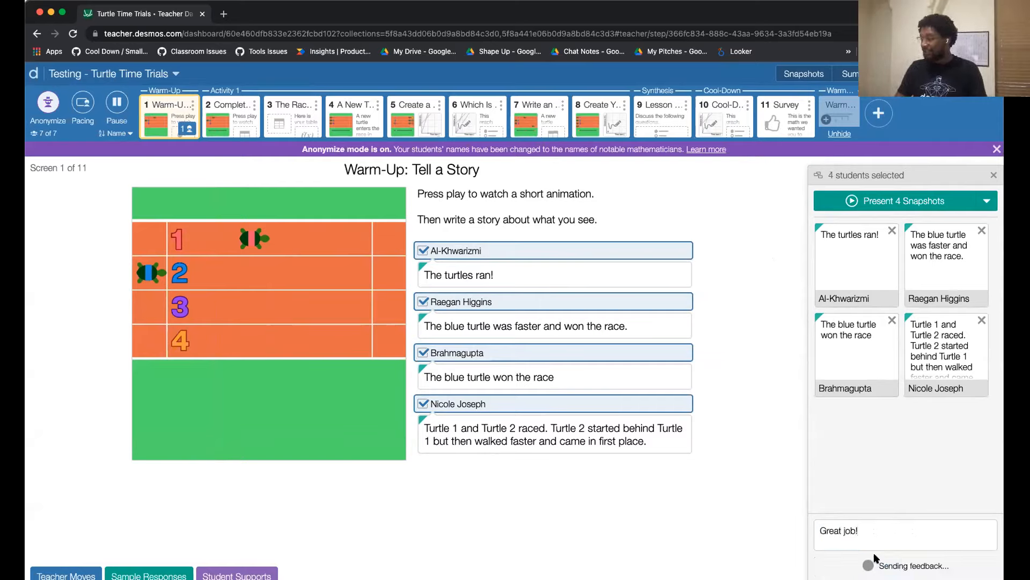
Send the same four students the additional feedback "Seriously, great job!" and close the selection.
left_click(875, 529)
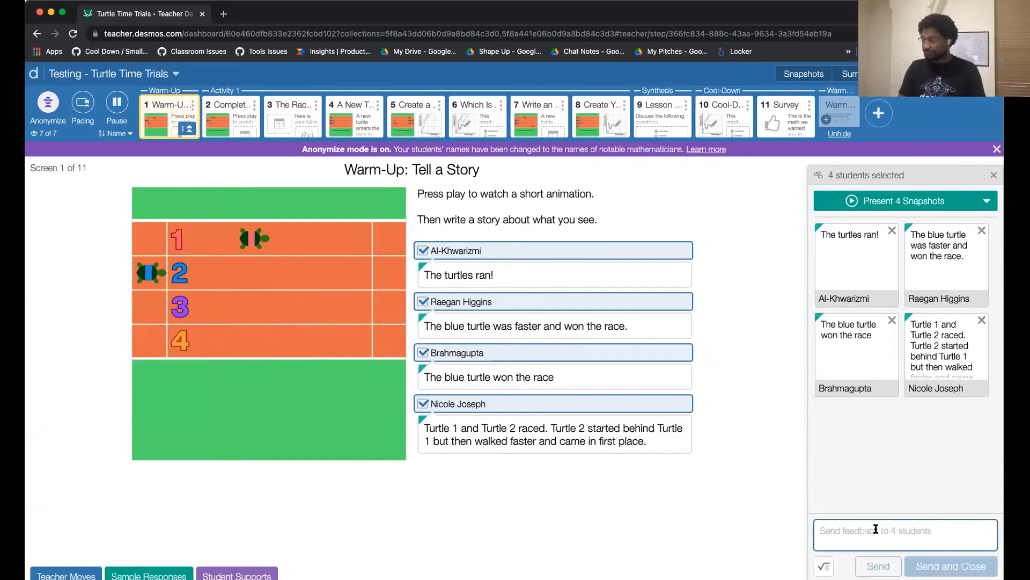
type("Seriously,")
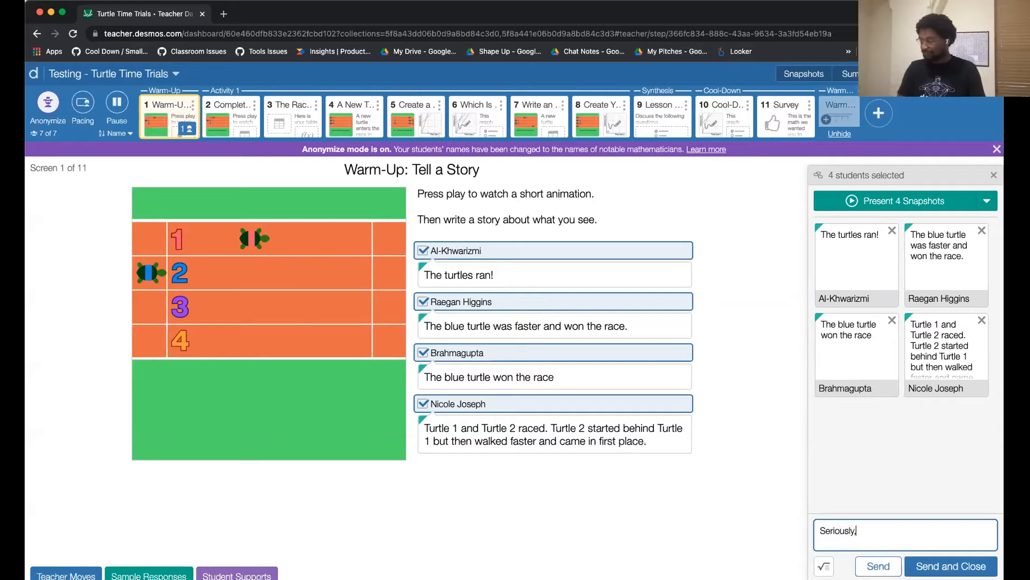
type(" gerat")
key("BackSpace")
key("BackSpace")
key("BackSpace")
type("reat job!")
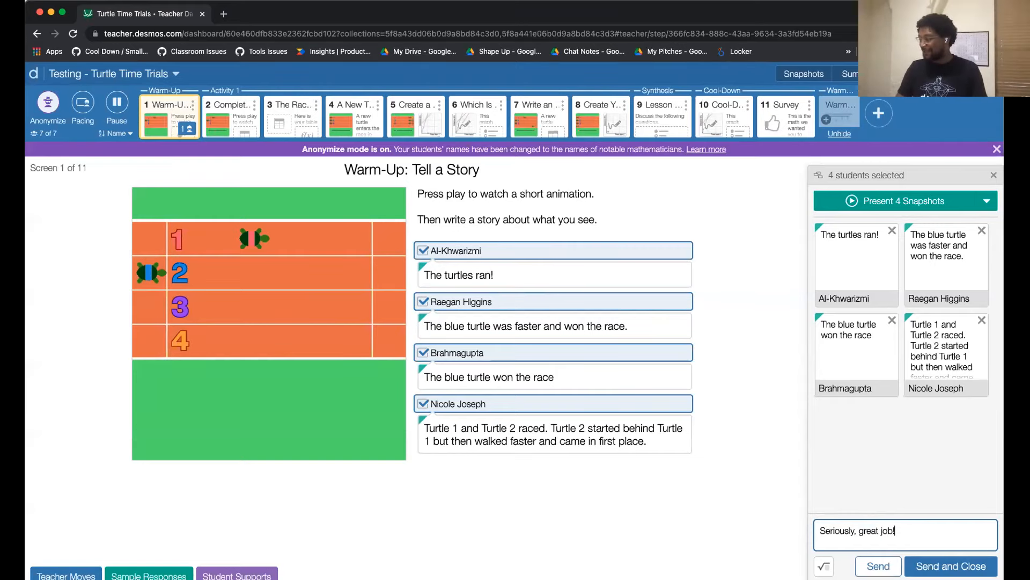
left_click(951, 565)
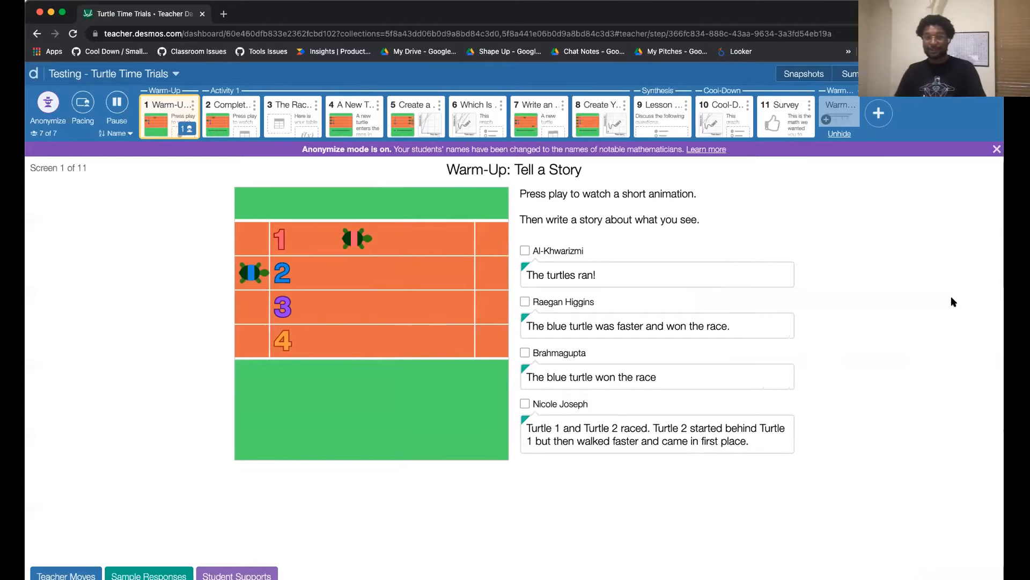
left_click(541, 249)
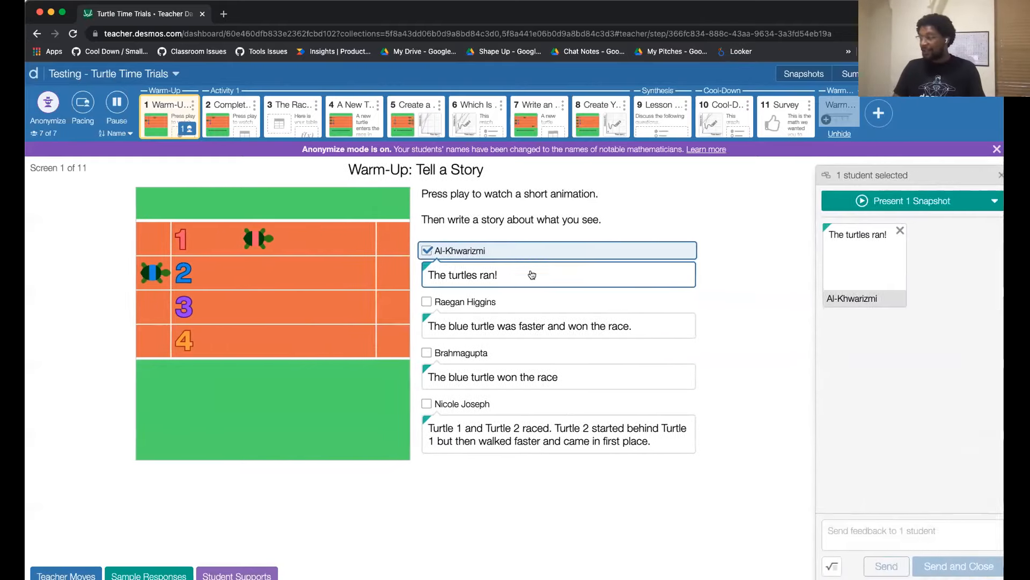
left_click(578, 302)
left_click(576, 353)
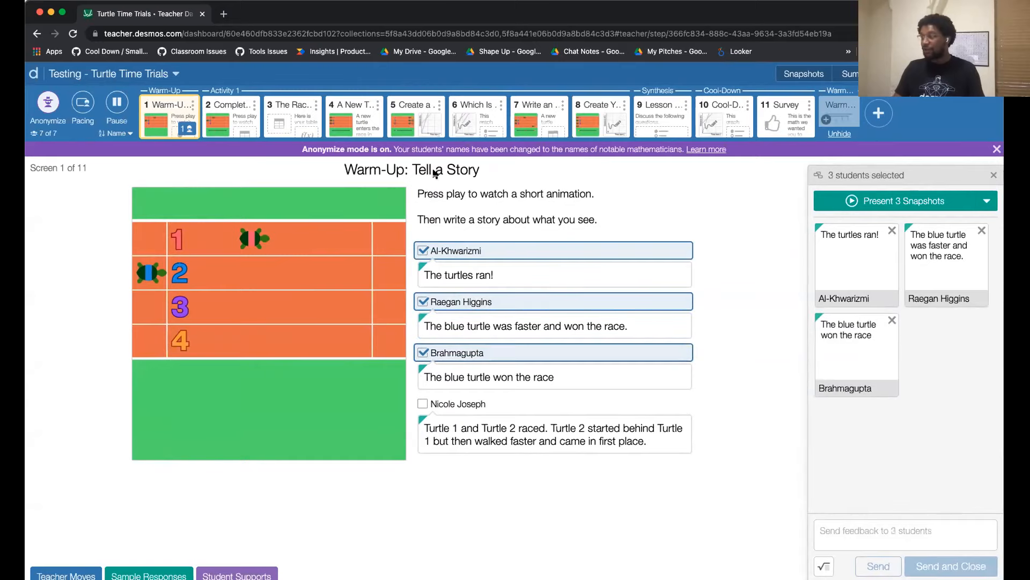
Look through the later activity screens for one with multiple-choice results and examine the responses on screen 6, Which Is Faster?
left_click(435, 123)
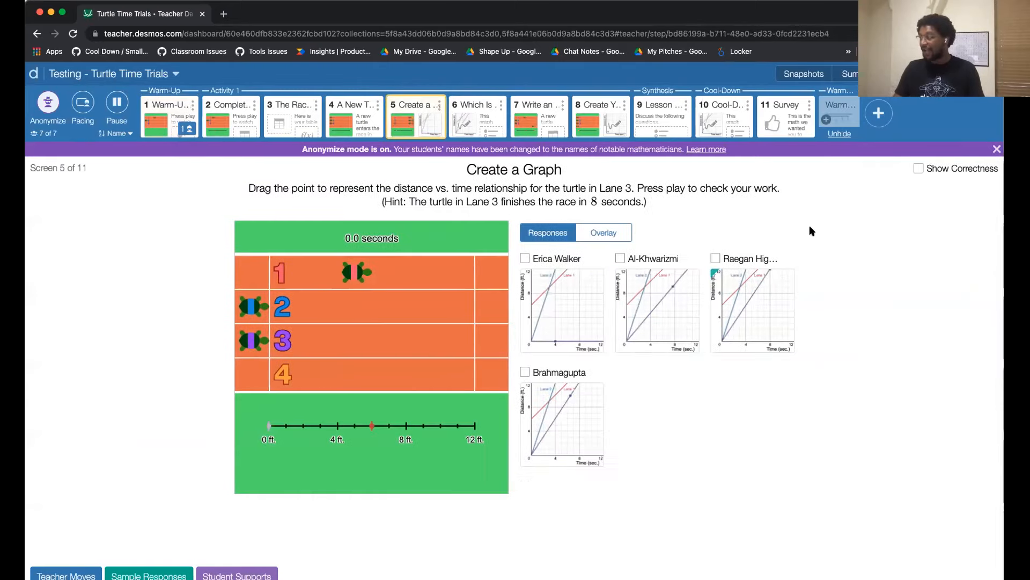
left_click(481, 117)
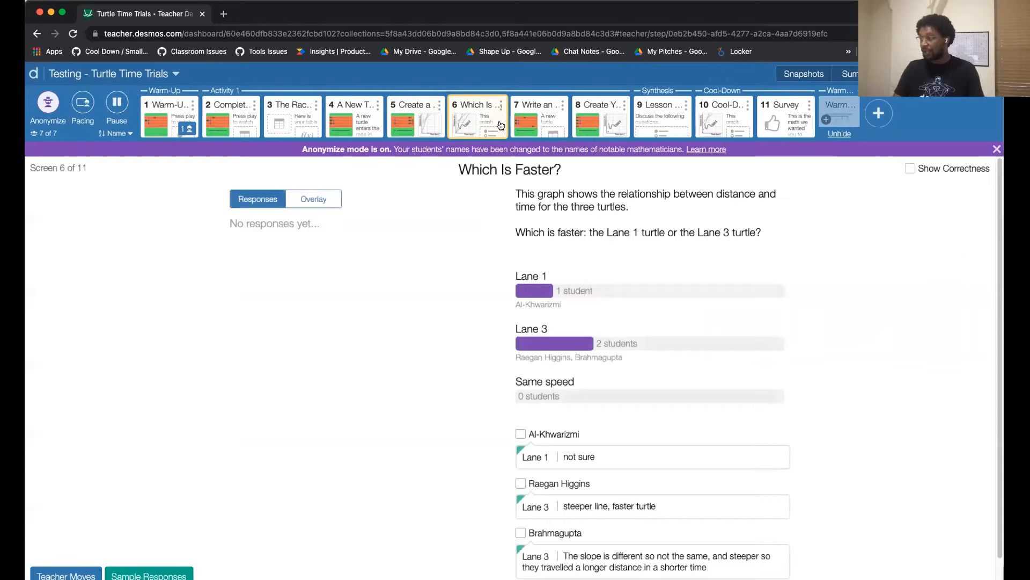
left_click(559, 121)
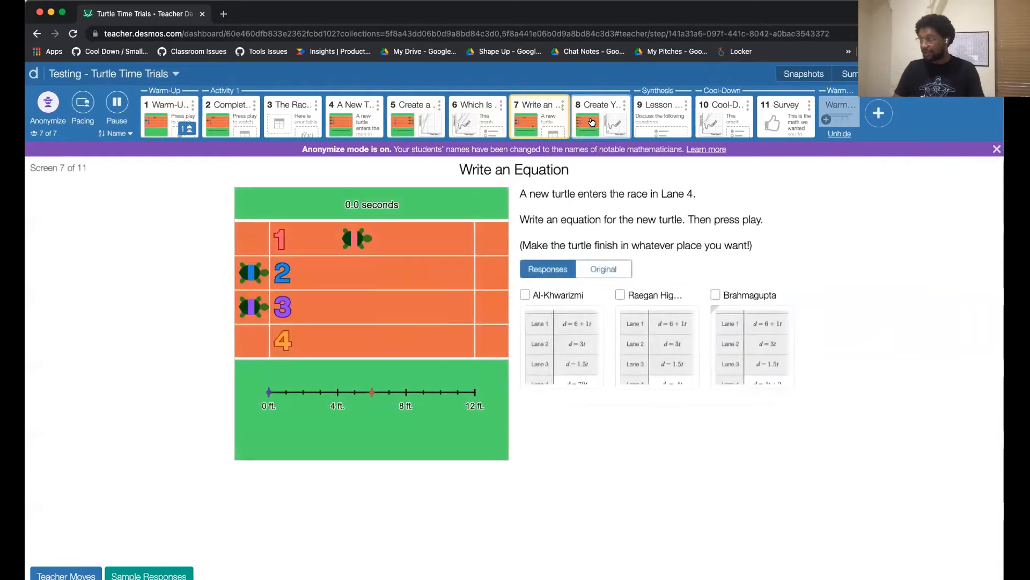
left_click(577, 119)
left_click(348, 125)
left_click(412, 126)
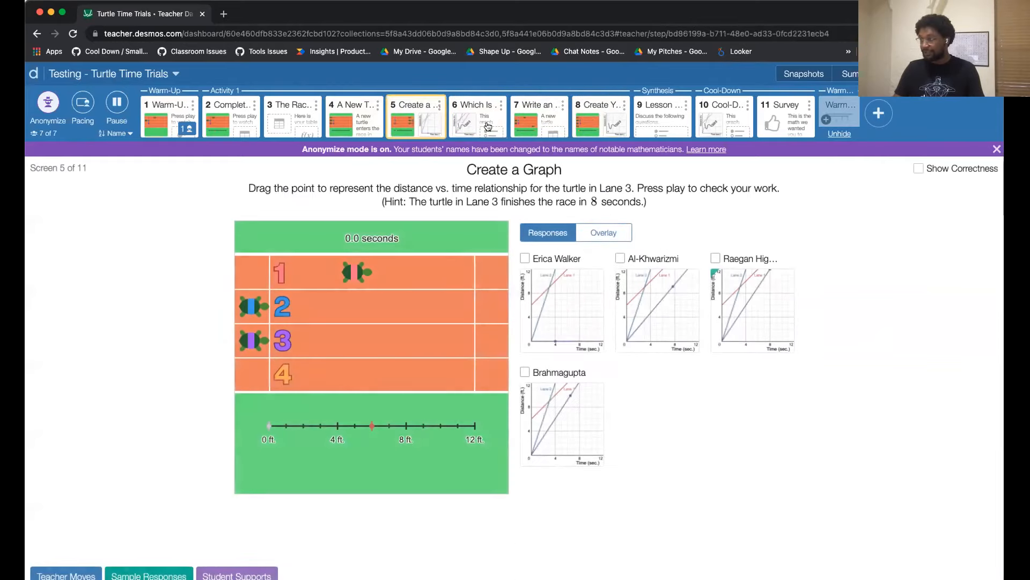
left_click(475, 119)
scroll(549, 315, "down", 3)
scroll(550, 315, "up", 2)
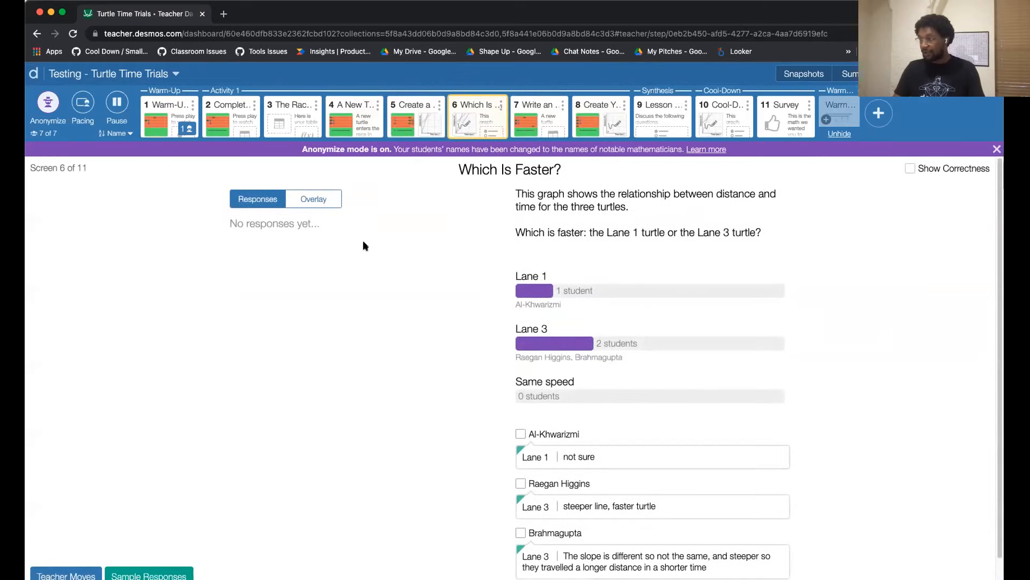
scroll(602, 250, "down", 2)
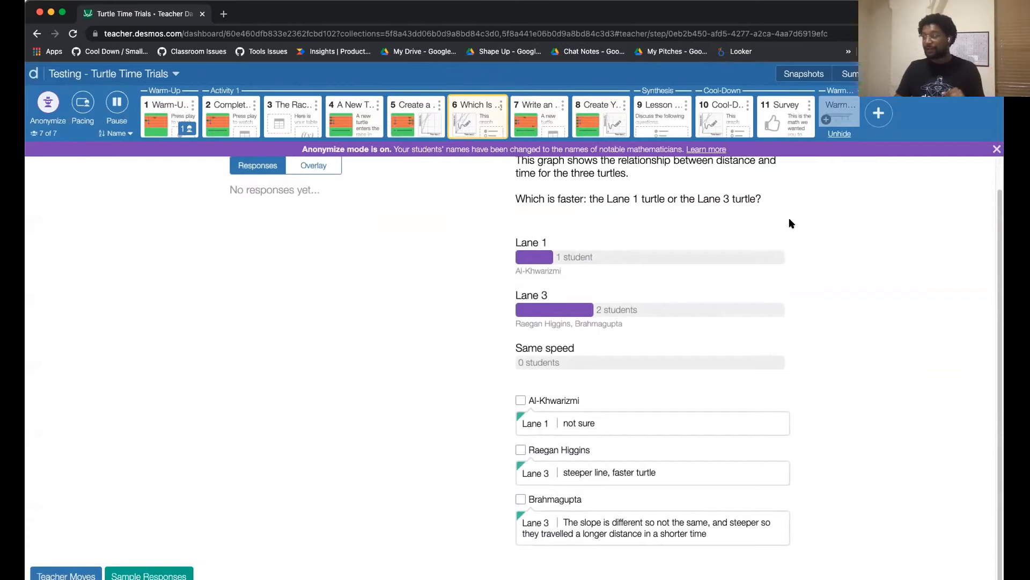
Select the group of students who chose Lane 3, send them the feedback "That's right!" and close the selection.
left_click(716, 292)
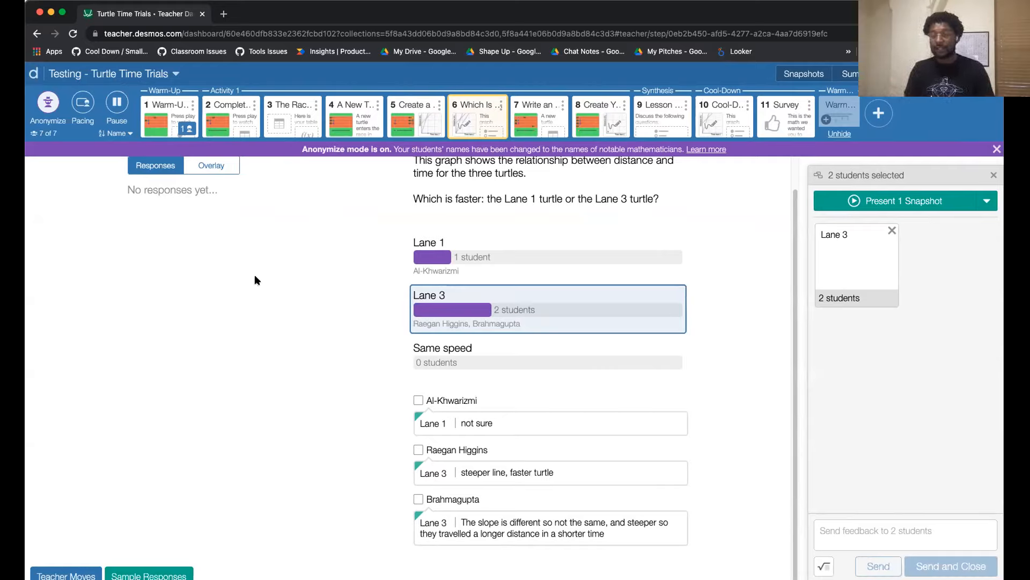
left_click(938, 538)
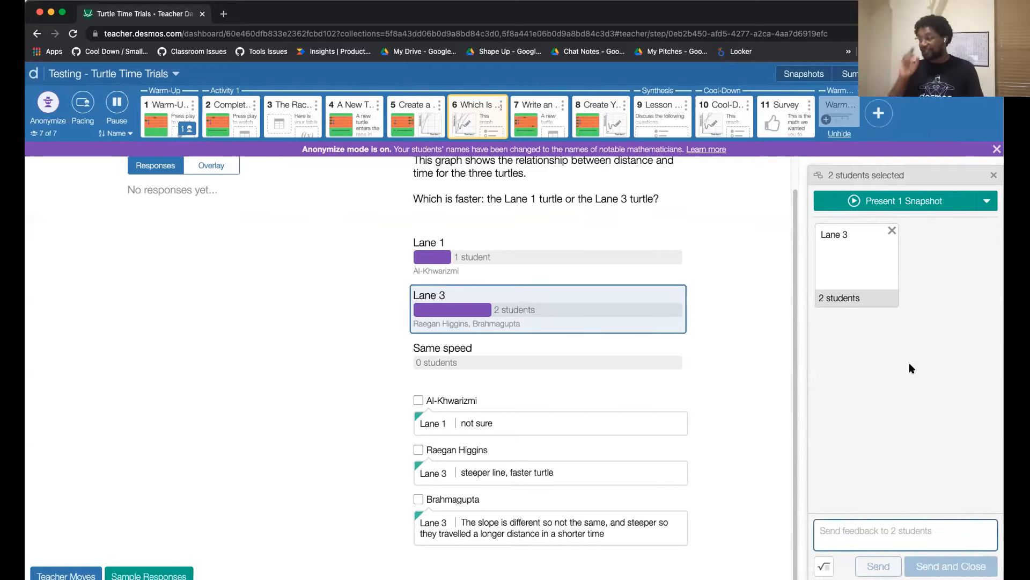
type("That's right!")
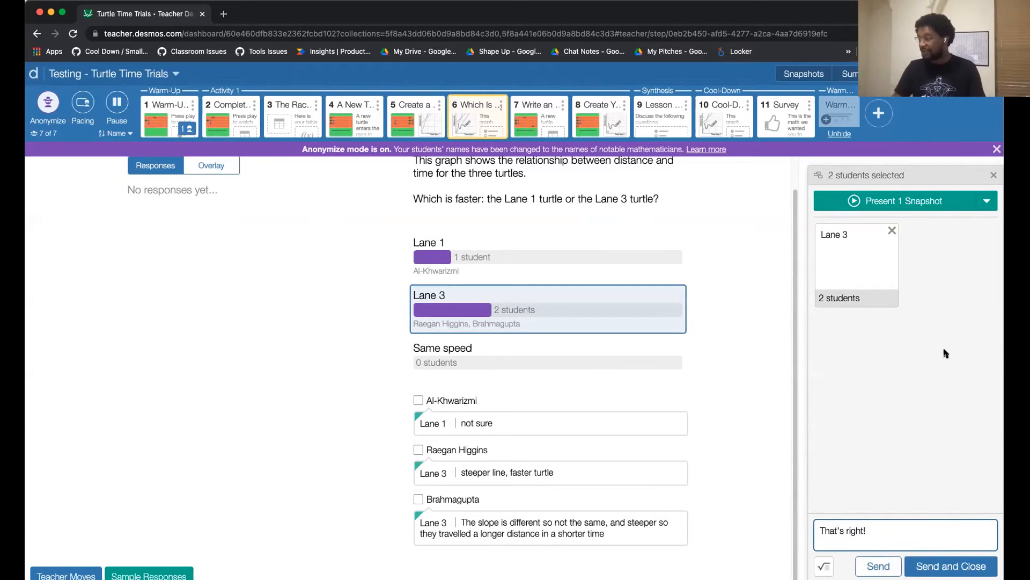
left_click(948, 565)
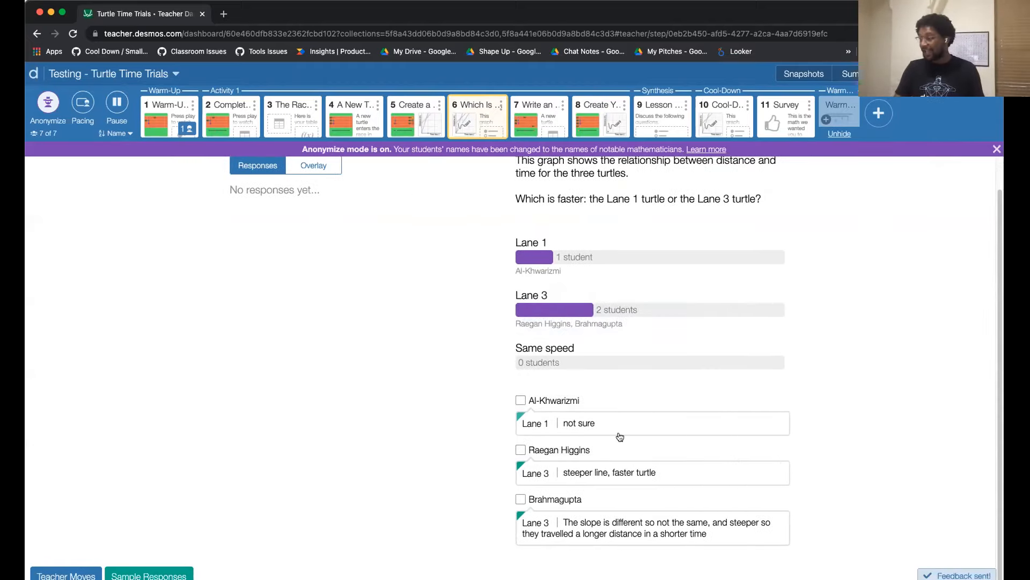
Select the Lane 3 answer group together with all three individual responses, and clear the whole selection.
left_click(656, 310)
left_click(544, 401)
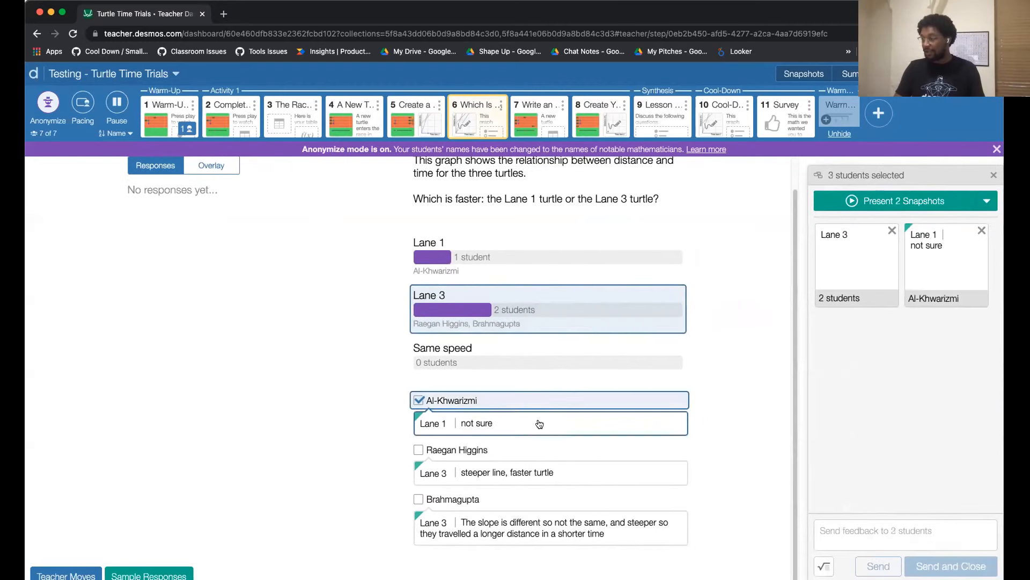
left_click(513, 451)
left_click(491, 497)
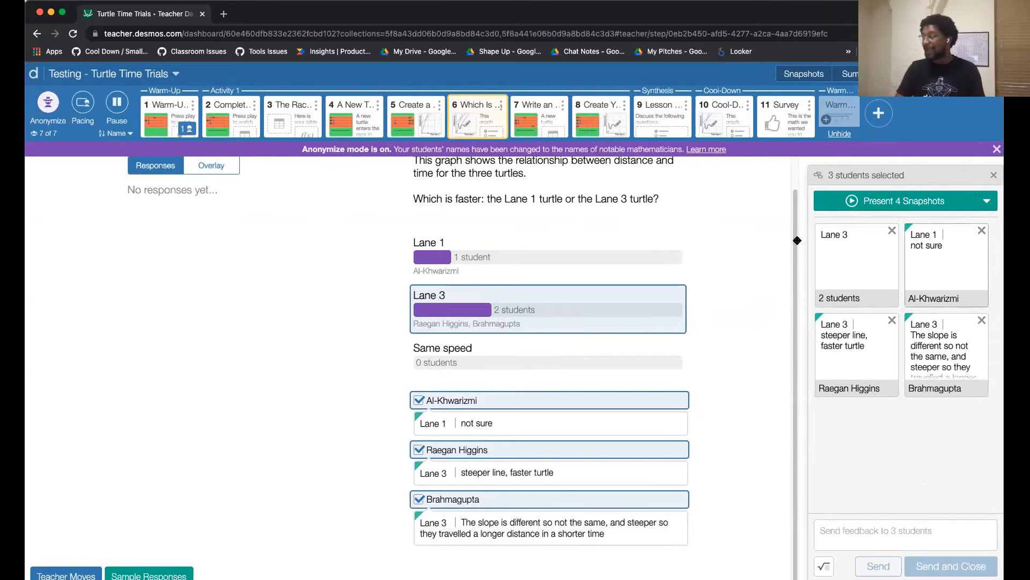
left_click(993, 177)
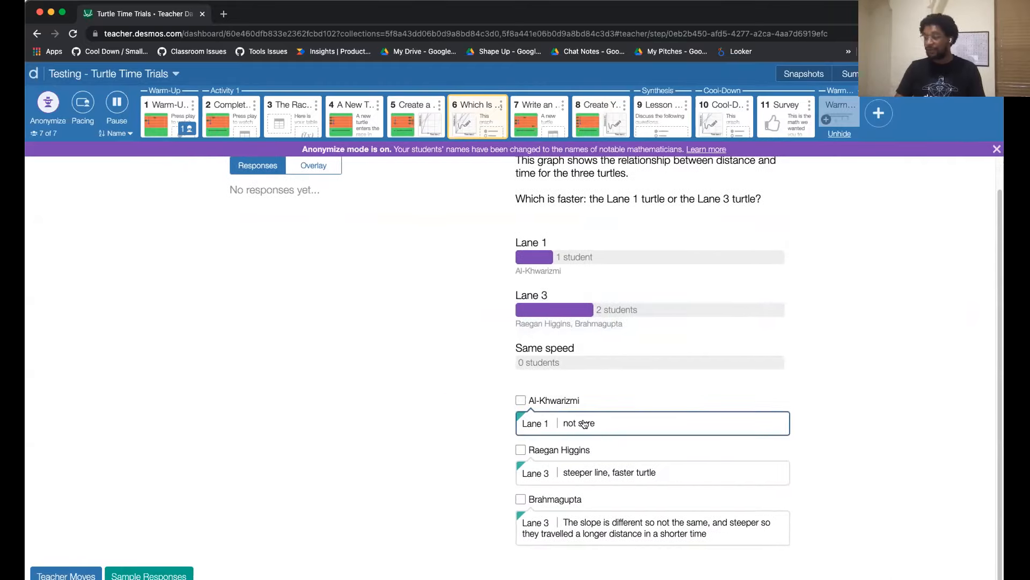
View the detailed work of the student who answered "not sure" and return to the class responses.
left_click(584, 424)
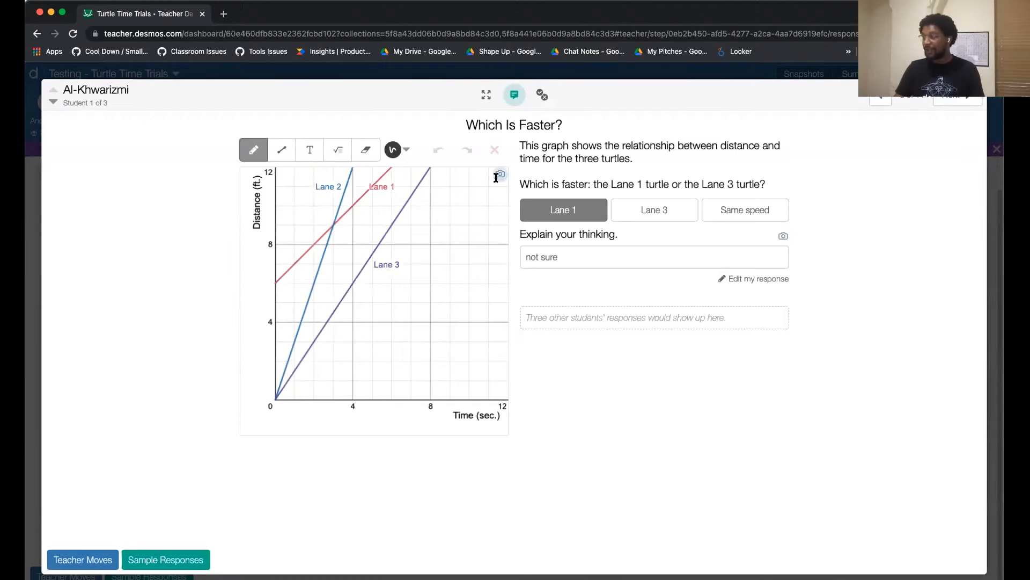
key("Escape")
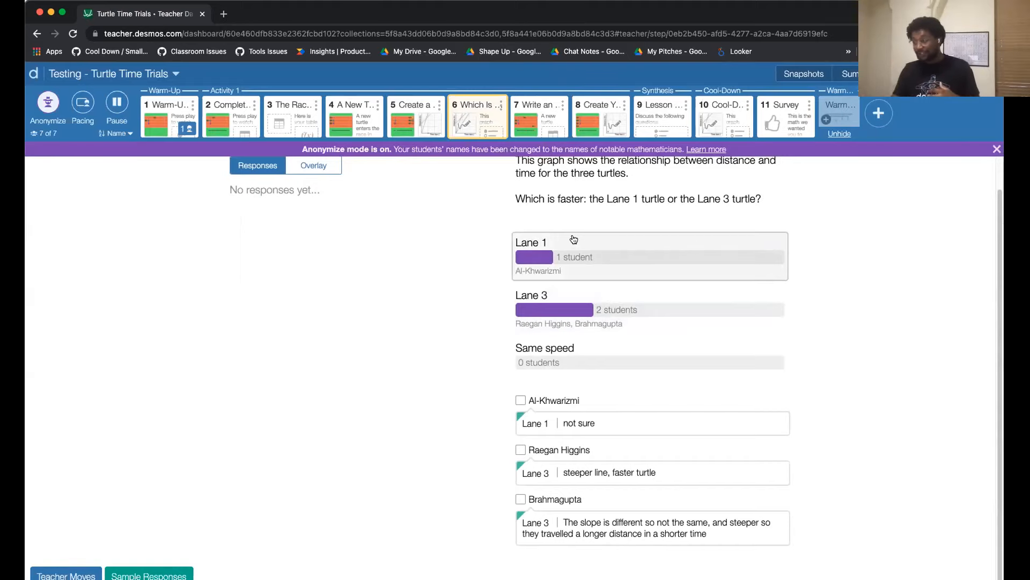
Select the first two individual responses plus the Lane 3 and Lane 1 answer groups, and present them as four snapshots.
left_click(537, 400)
left_click(531, 449)
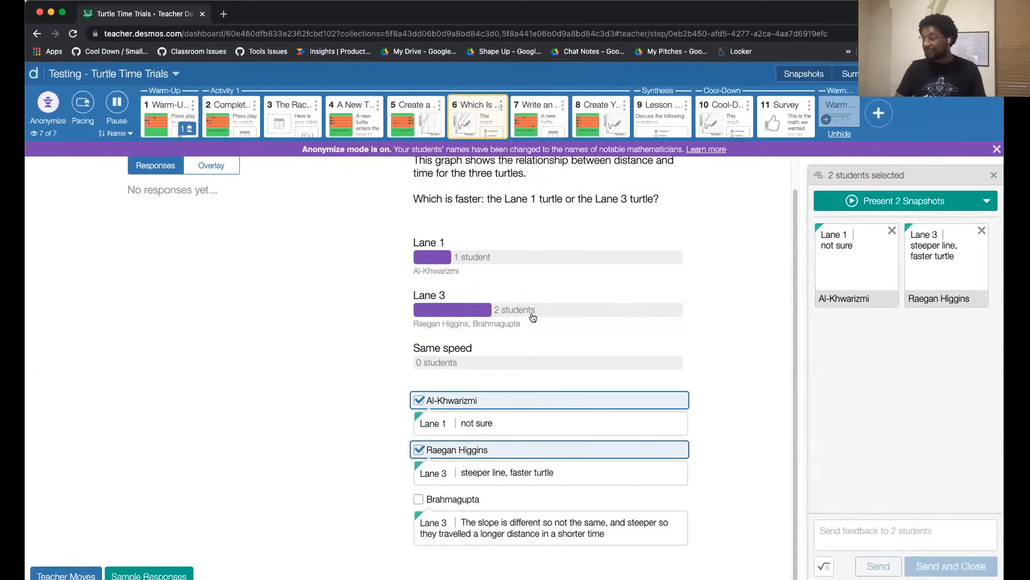
left_click(532, 317)
left_click(542, 273)
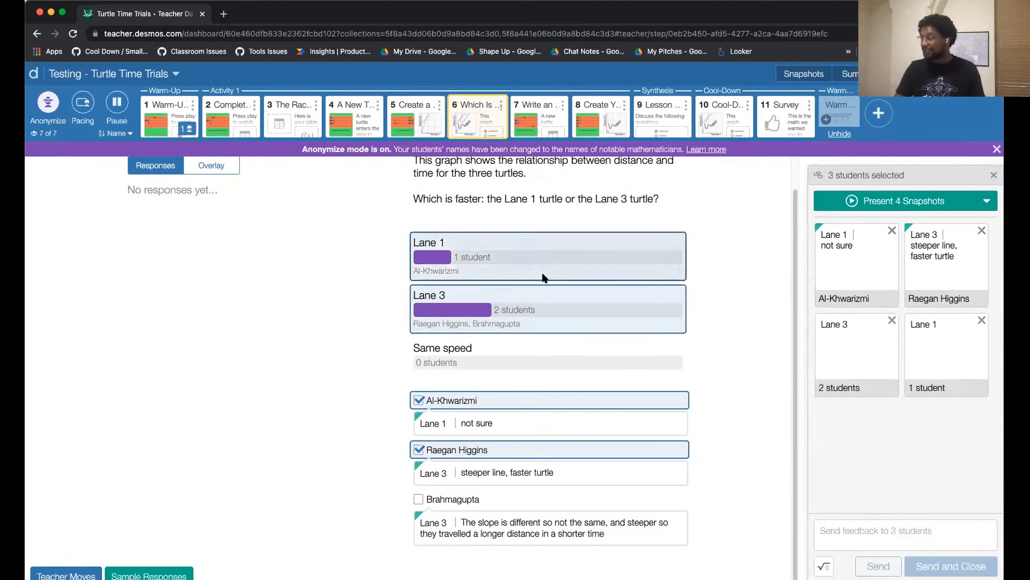
left_click(929, 201)
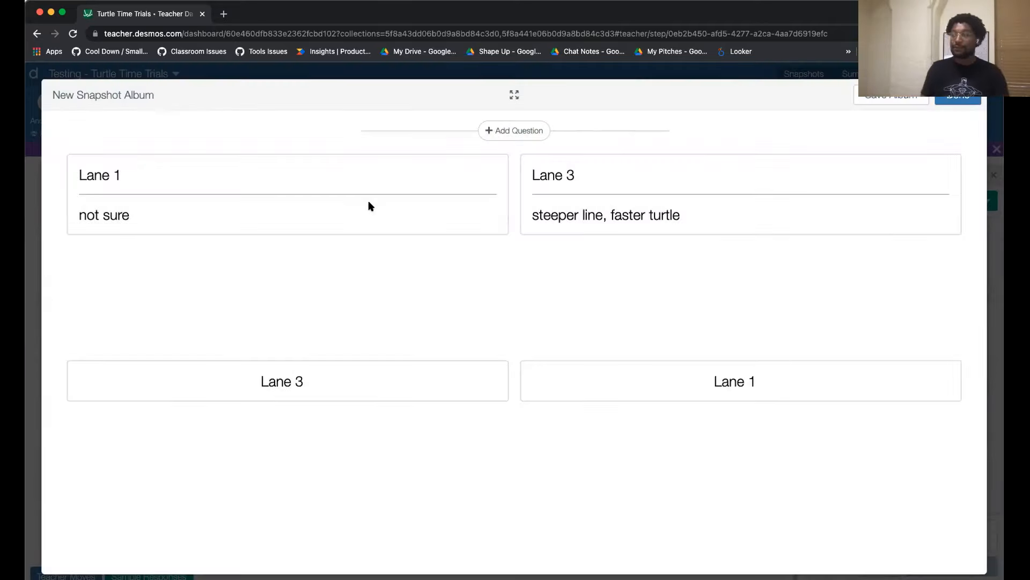
Add the question "What similarities do you notice?" to the new snapshot album, save the album and finish presenting.
left_click(514, 130)
type("What similarties")
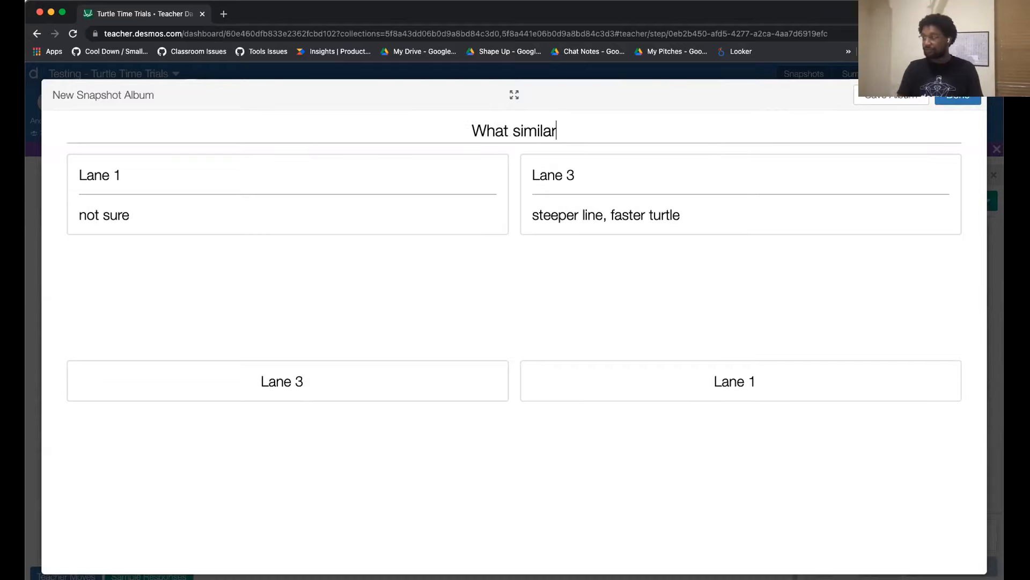
key("BackSpace")
key("BackSpace")
key("BackSpace")
key("BackSpace")
type("ities do you notice?")
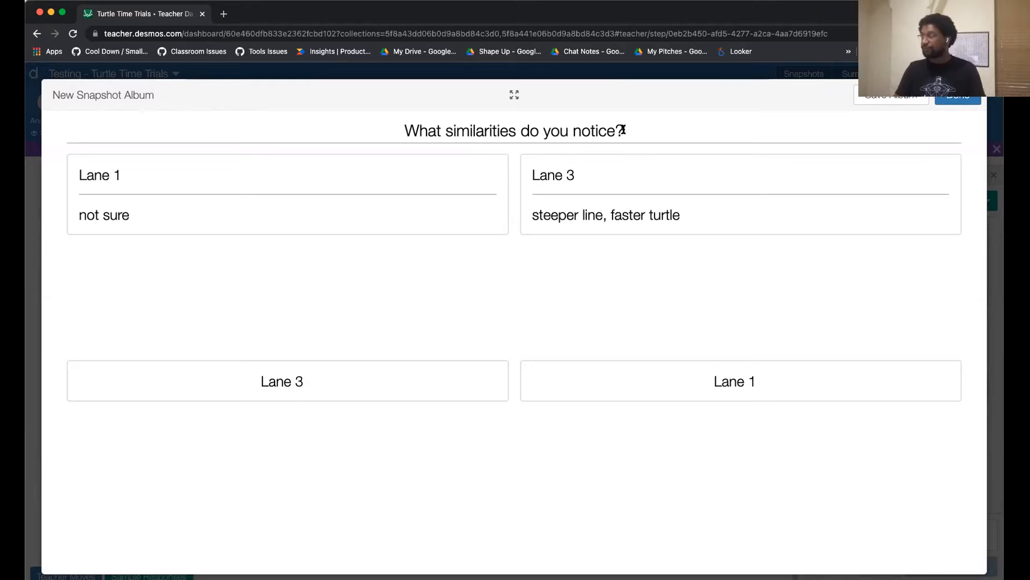
left_click(908, 96)
left_click(950, 97)
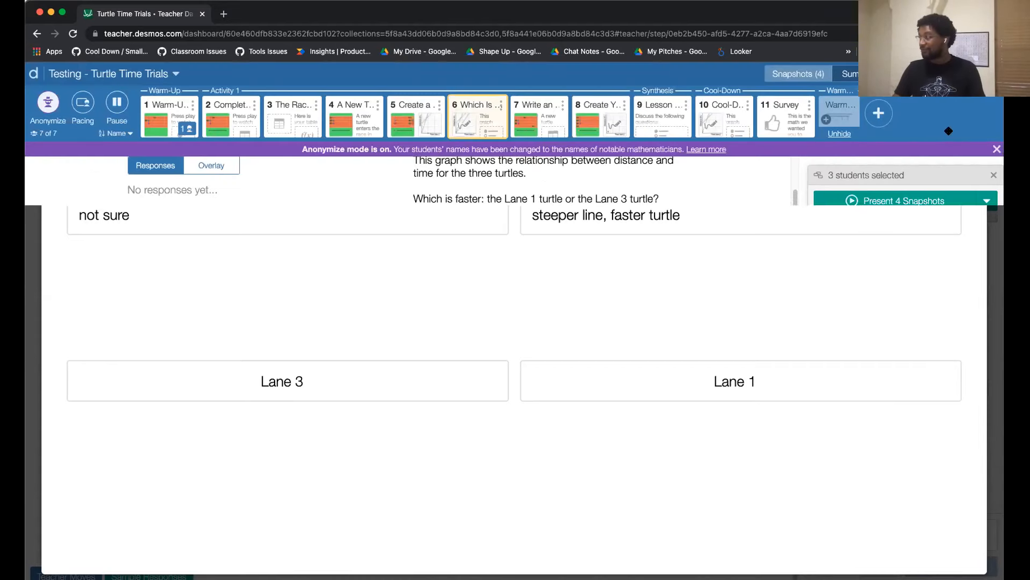
Check the option for saving an album without presenting, clear the selection, and view the saved album in the Snapshots collection.
left_click(986, 201)
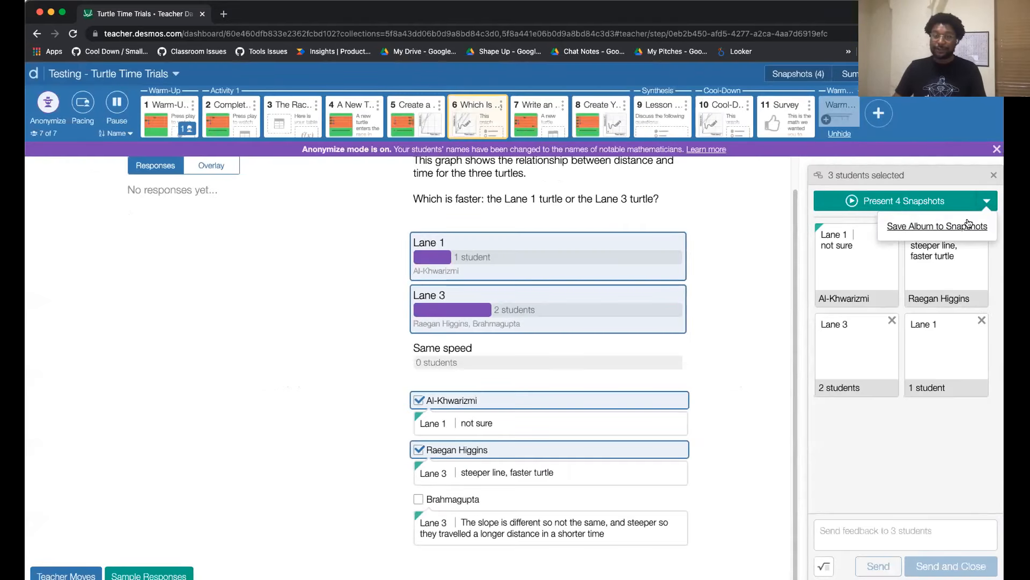
left_click(918, 455)
left_click(994, 178)
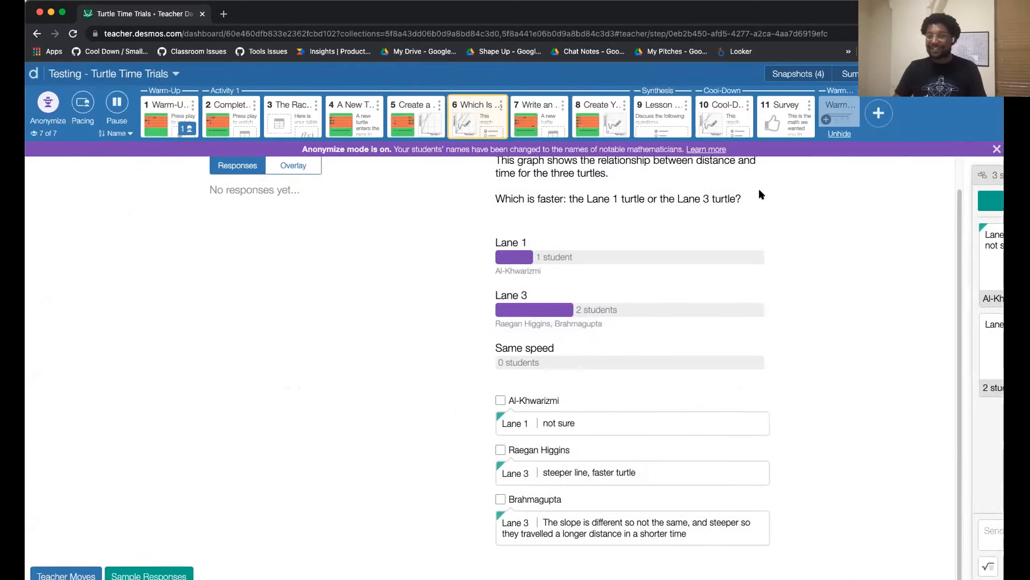
left_click(811, 74)
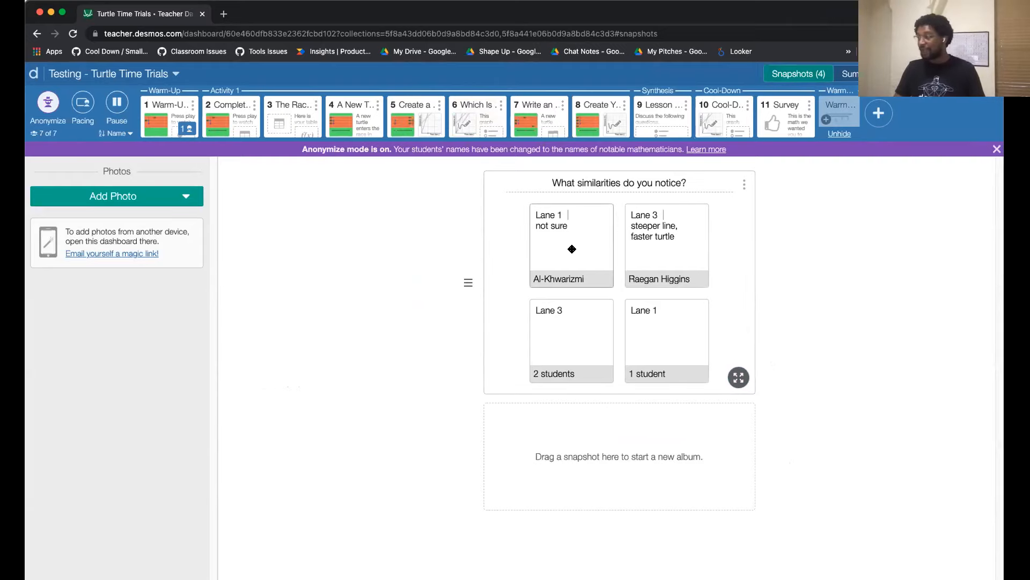
Move all four snapshots out of the "What similarities do you notice?" album into the unsorted snapshot collection.
left_click_drag(573, 246, 276, 248)
left_click_drag(681, 258, 236, 260)
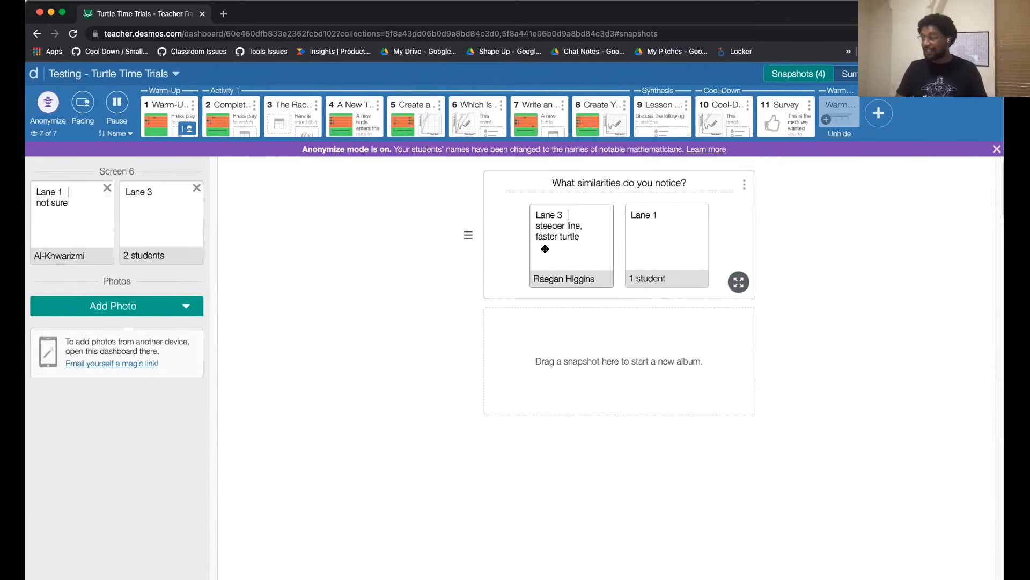
left_click_drag(543, 252, 161, 225)
left_click_drag(617, 242, 177, 354)
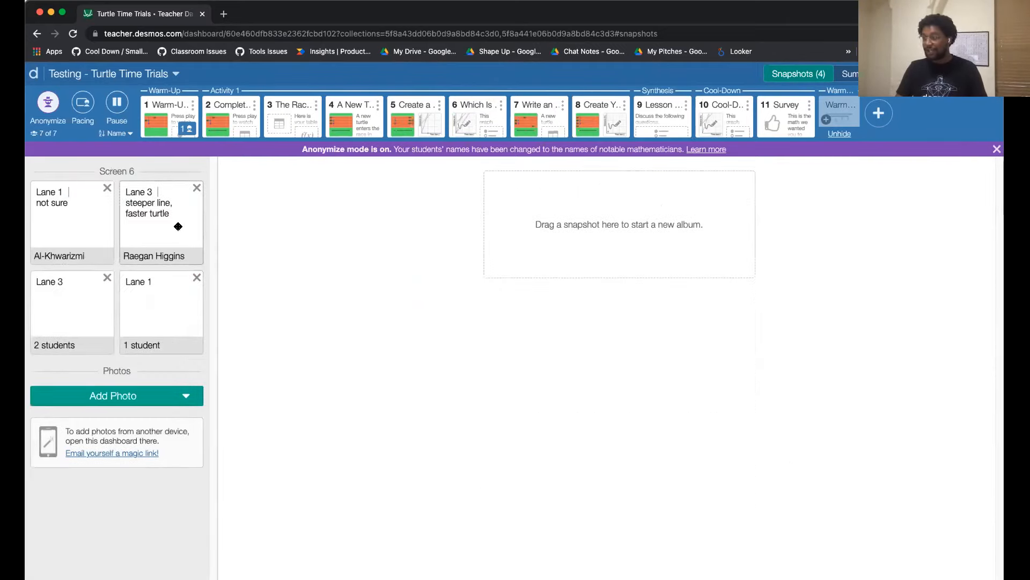
Group the two individual Screen 6 snapshots in one album and place the Lane 1 and Lane 3 group snapshots in separate albums.
left_click_drag(177, 223, 521, 250)
left_click_drag(76, 223, 641, 231)
left_click_drag(200, 226, 616, 345)
left_click_drag(100, 226, 638, 420)
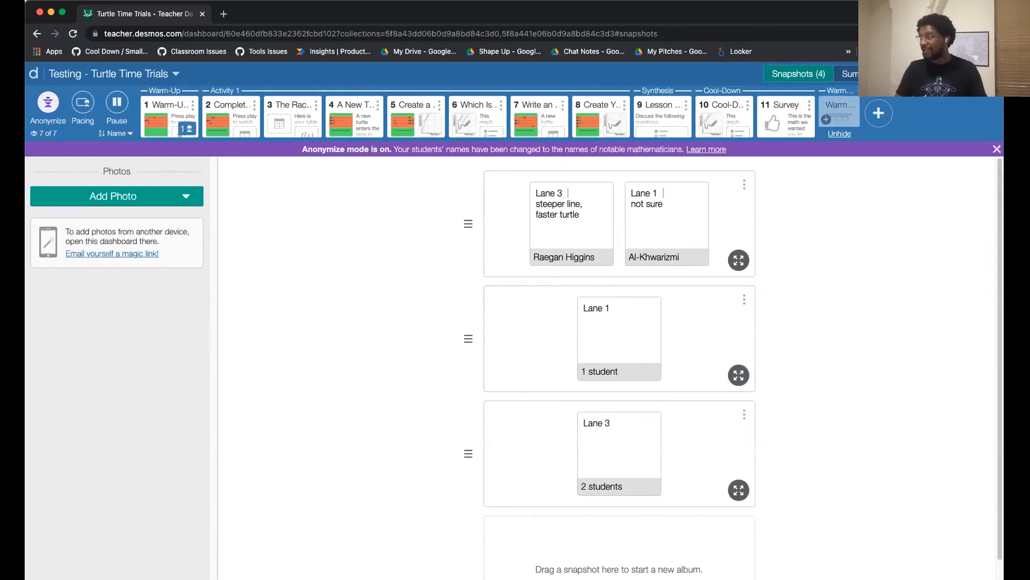
Return to the Create a Graph screen, select the first two students' graphs, and save them as an album without presenting.
key("super+bracketleft")
key("super+bracketleft")
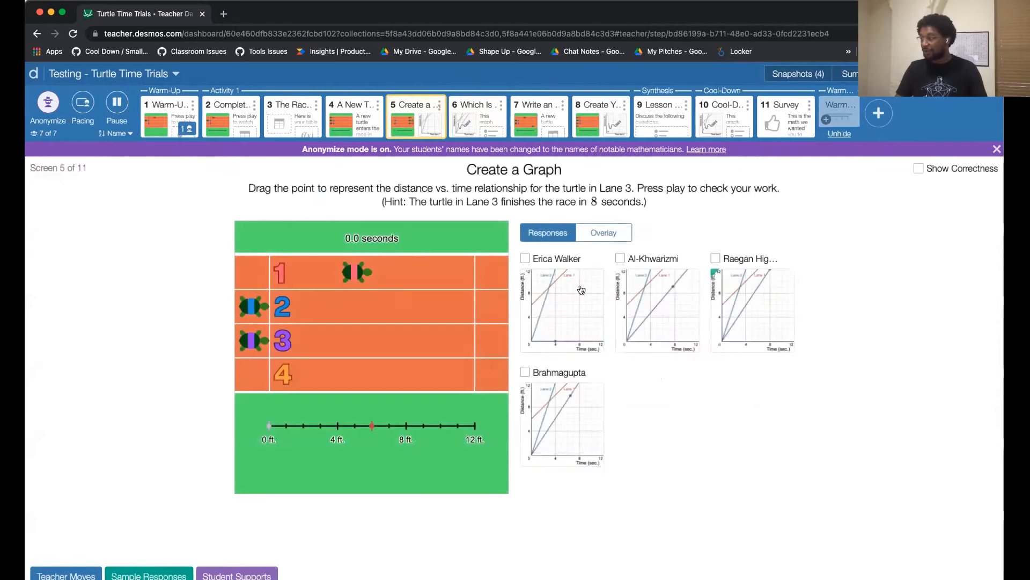
left_click(581, 290)
left_click(592, 257)
left_click(986, 201)
left_click(924, 223)
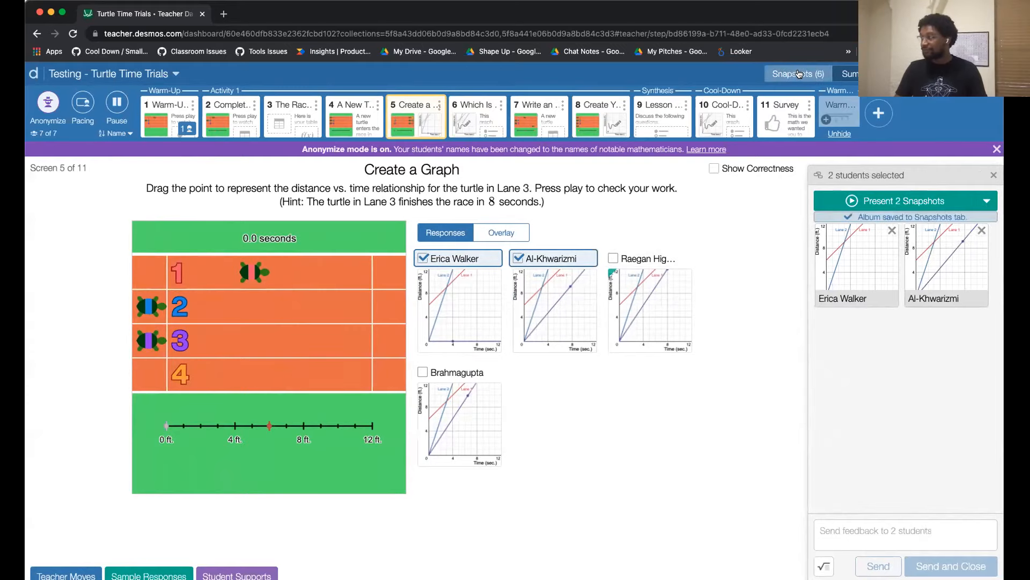
In the Snapshots collection, move the first student's graph into the Lane 1 group album and the second student's graph into the Lane 3 group album.
left_click(799, 74)
scroll(439, 292, "down", 5)
left_click_drag(555, 396, 536, 209)
scroll(587, 542, "up", 3)
left_click_drag(587, 542, 520, 433)
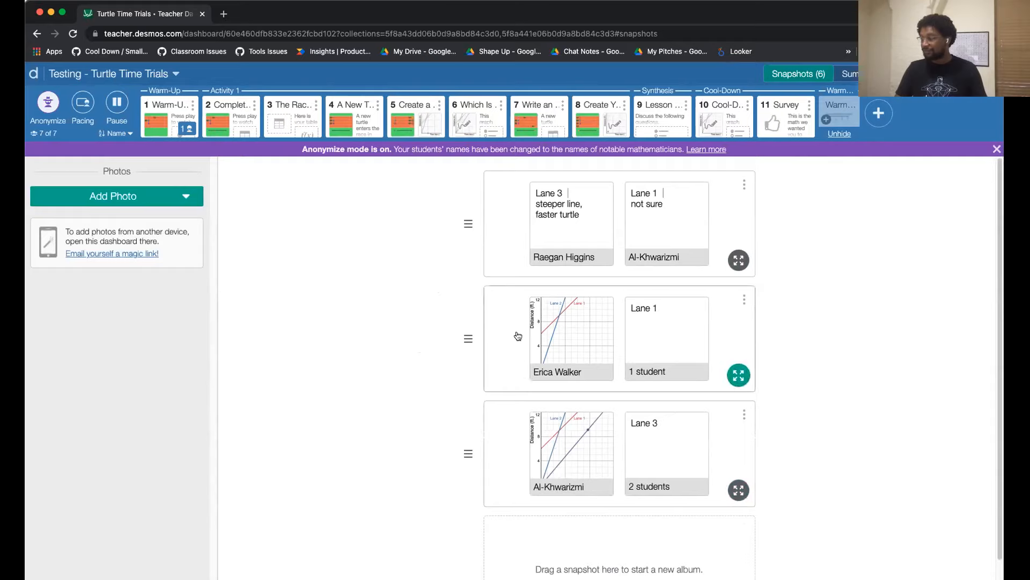
Reorder the albums so the two written explanations come first, followed by the Lane 3 group album and the Lane 1 group album.
left_click_drag(468, 339, 468, 425)
left_click_drag(467, 338, 462, 218)
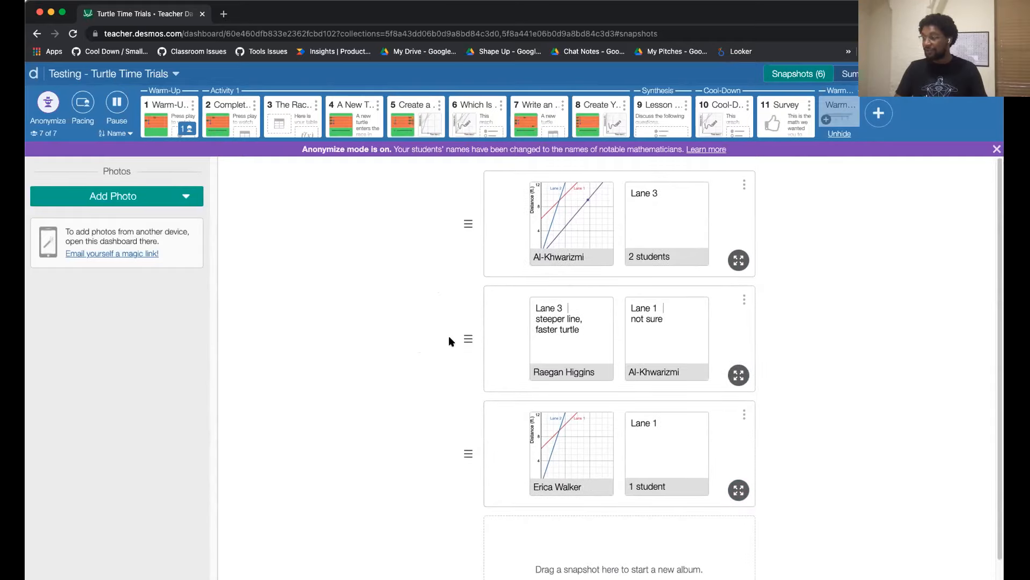
left_click_drag(468, 339, 460, 222)
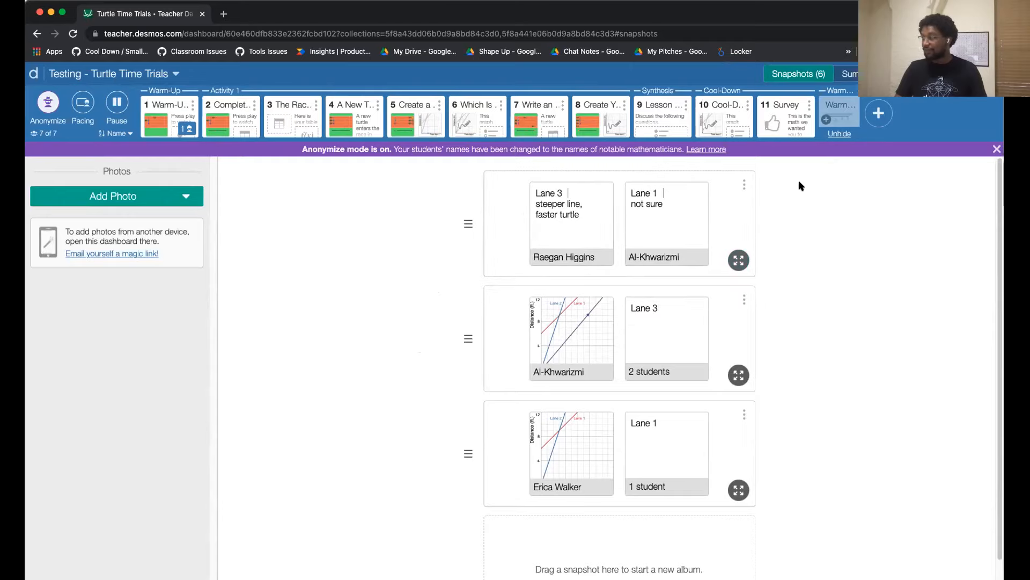
Duplicate the first album with the two written explanations, and delete the duplicate.
left_click(744, 184)
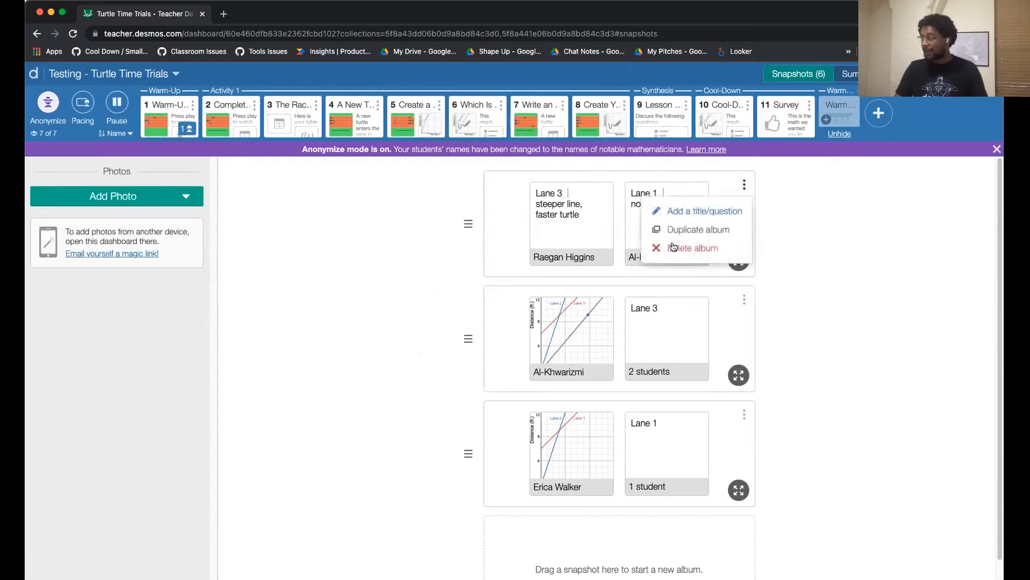
left_click(711, 229)
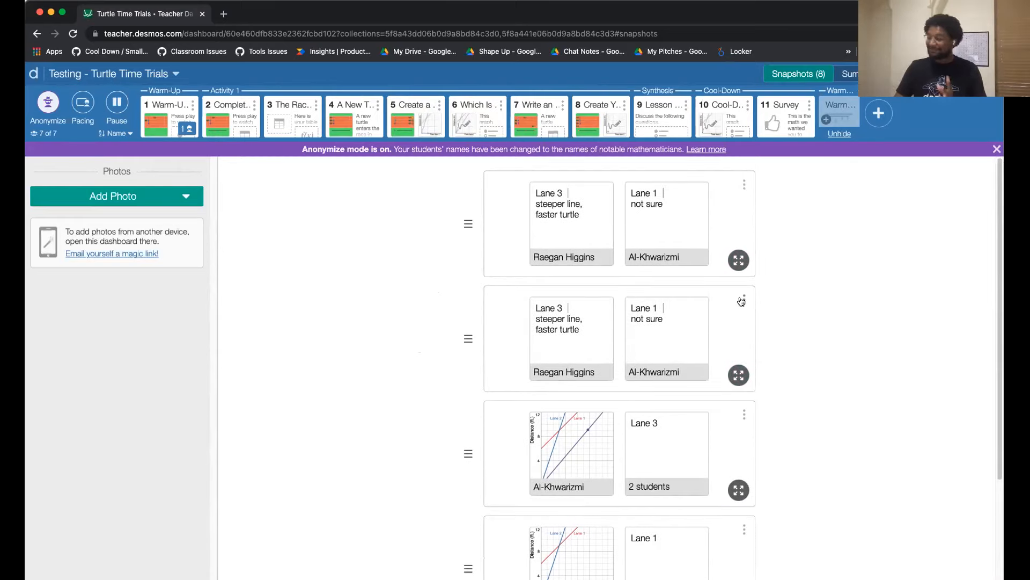
left_click(743, 299)
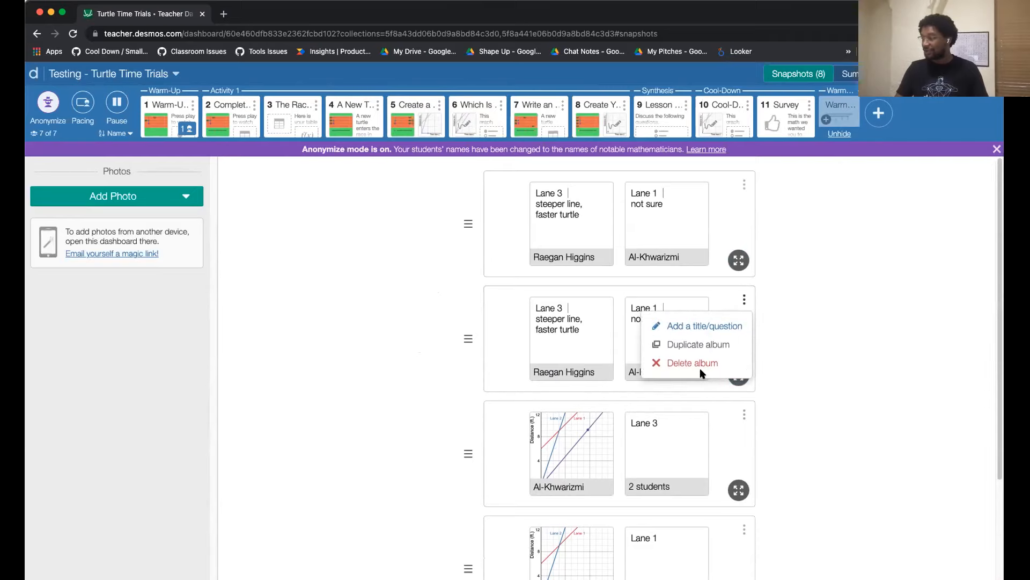
left_click(671, 362)
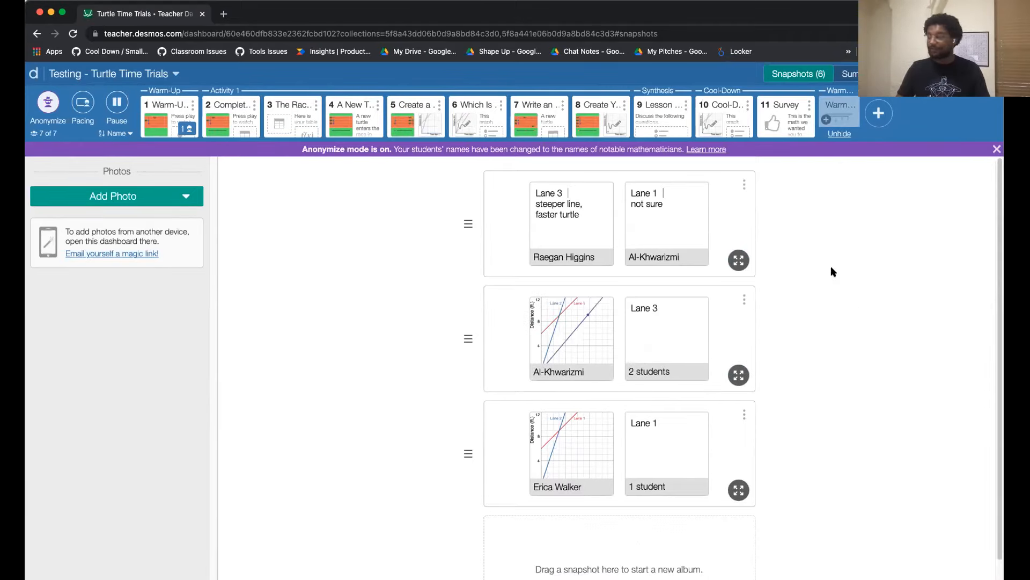
Add the question "What do you think?" to the first album and check its remaining album options.
left_click(744, 185)
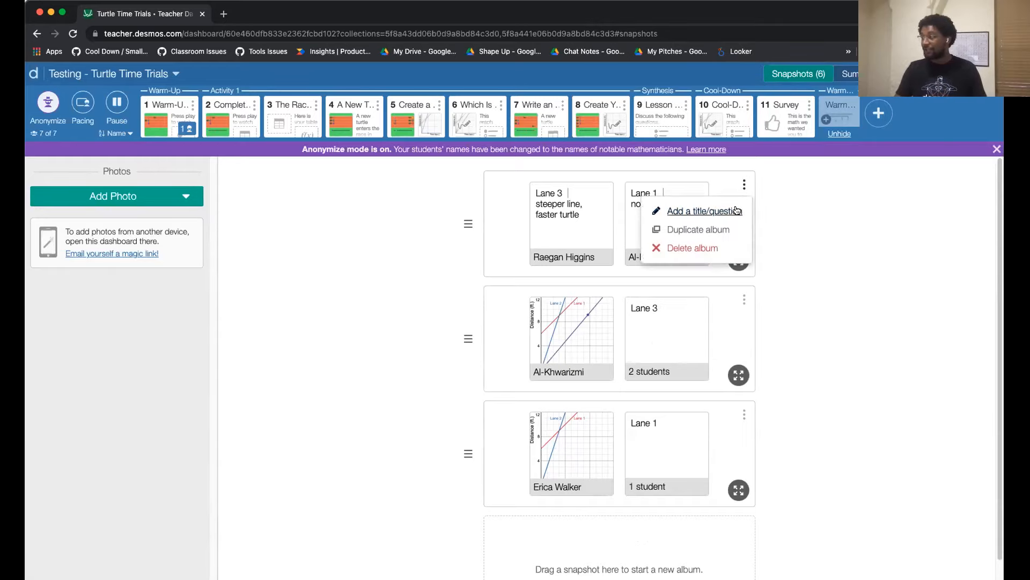
left_click(671, 211)
type("What do you think?")
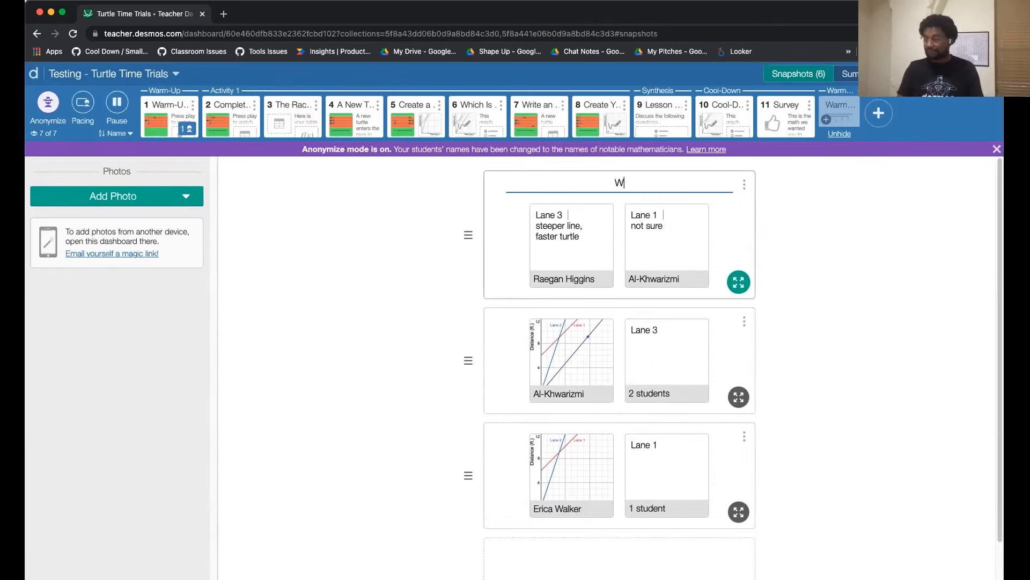
left_click(837, 210)
left_click(746, 188)
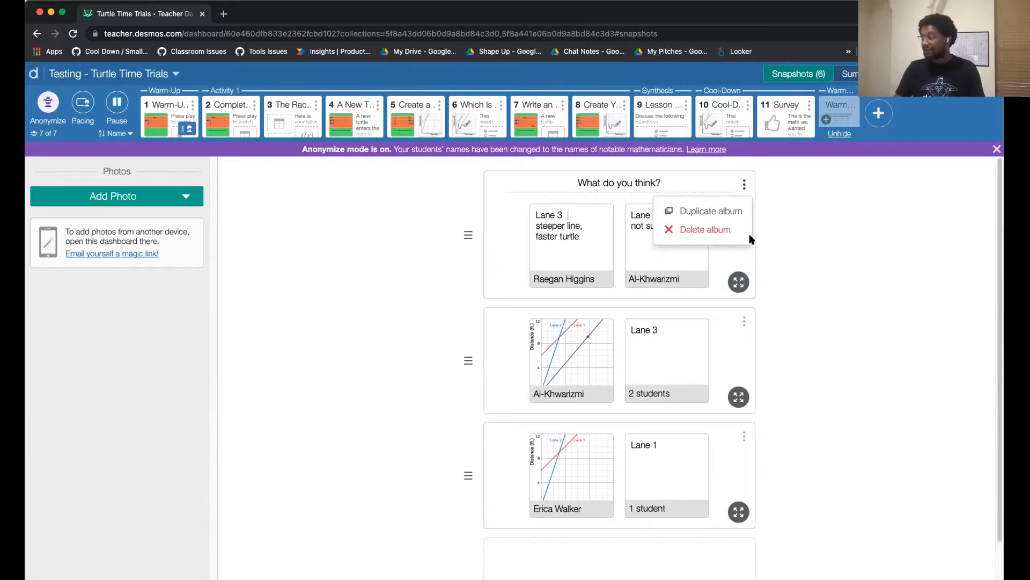
Present the "What do you think?" album full size and close the presentation.
left_click(738, 282)
double_click(545, 128)
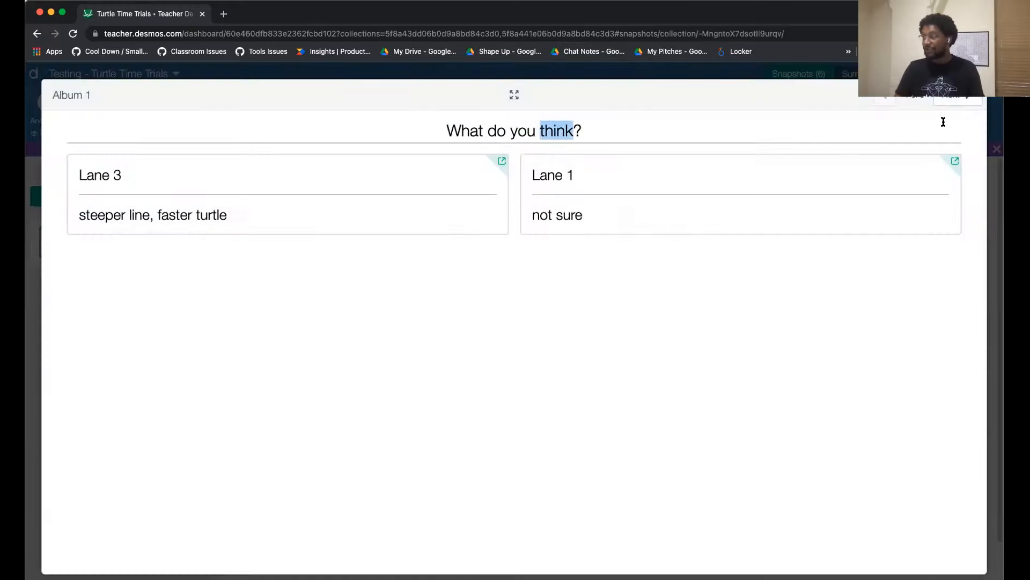
key("Escape")
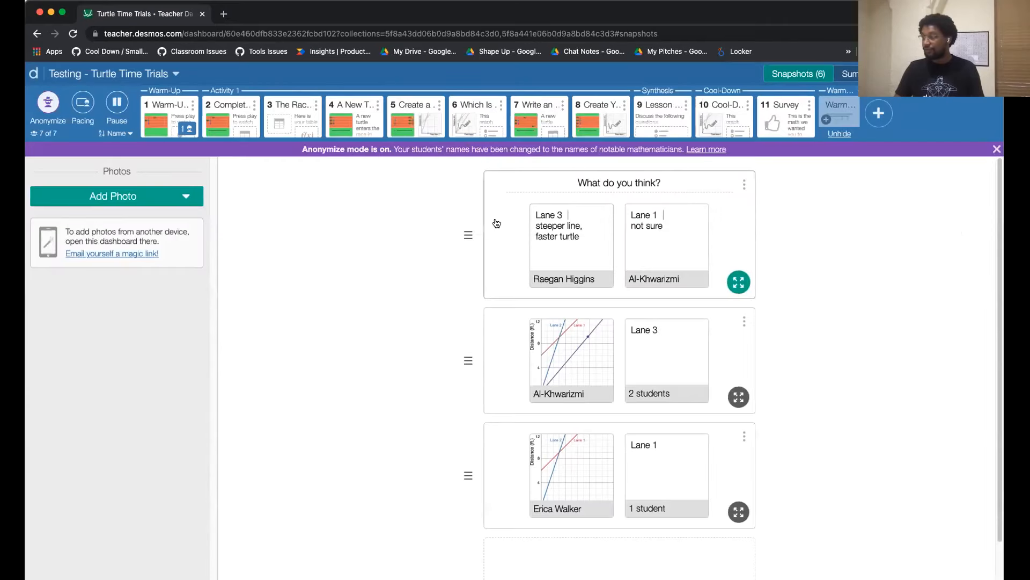
Delete the "What do you think?" album and move all snapshots from the two remaining albums back to the unsorted collection.
left_click(744, 184)
left_click(705, 230)
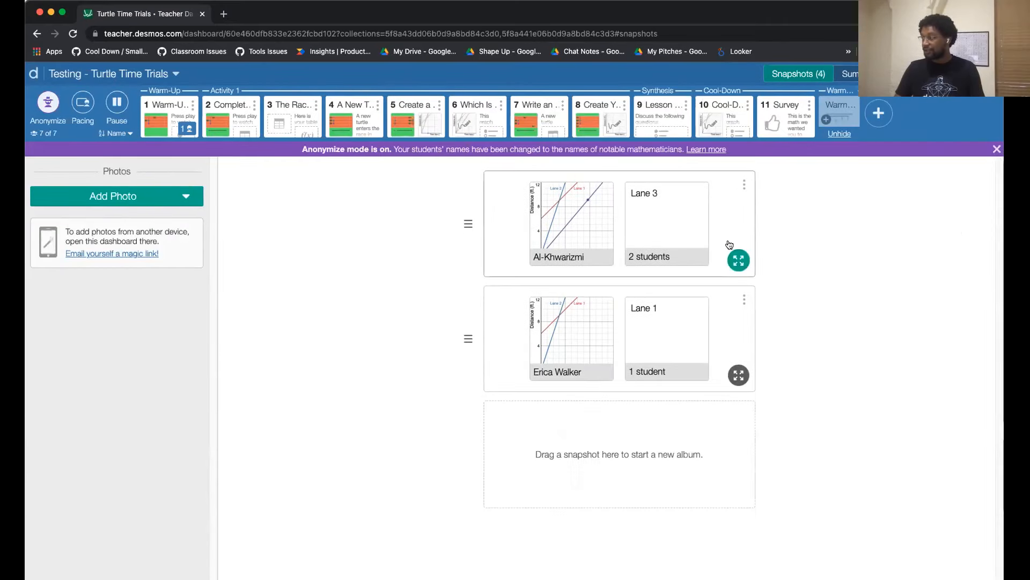
left_click_drag(568, 214, 161, 193)
left_click_drag(617, 226, 204, 242)
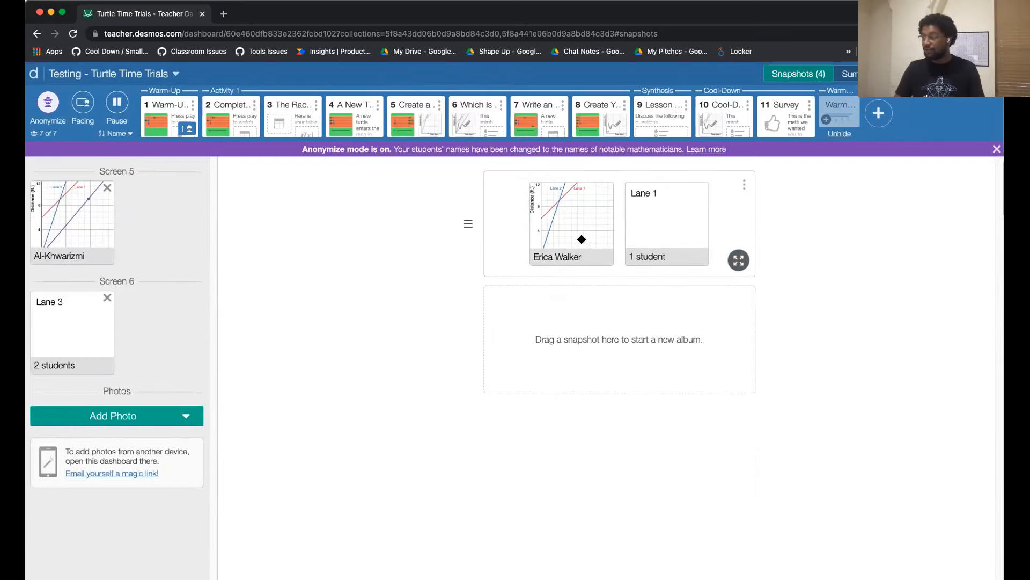
left_click_drag(582, 237, 177, 226)
left_click_drag(580, 231, 208, 305)
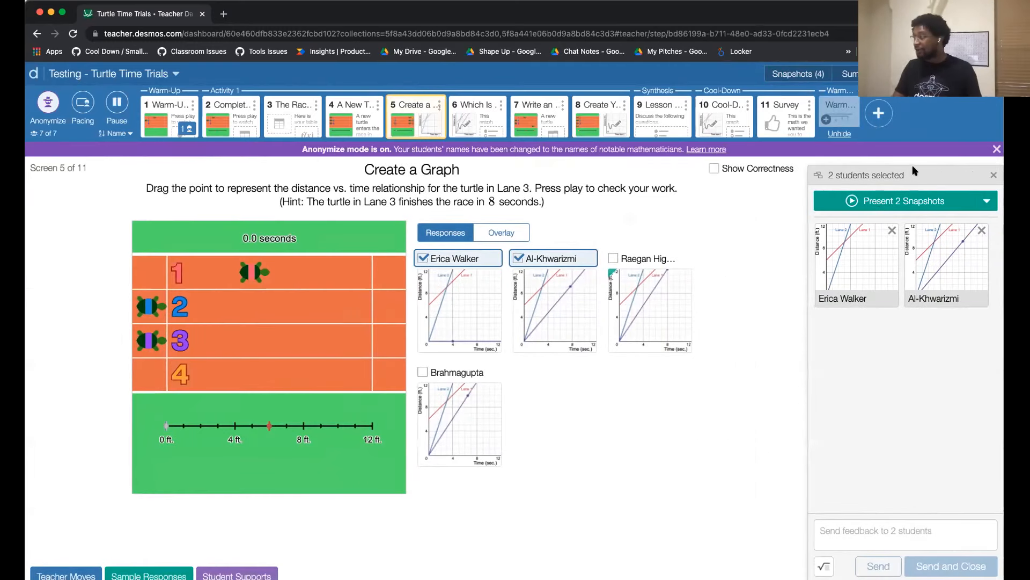
Send the feedback "What about turtle 3?" to the two selected students on the Create a Graph screen and close the selection.
left_click(893, 531)
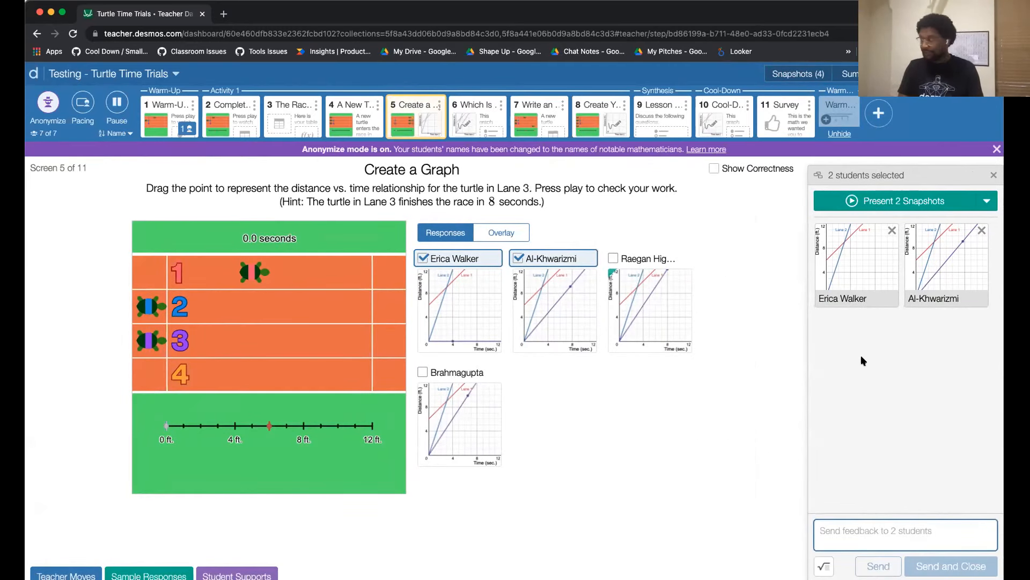
type("What about turtle 3")
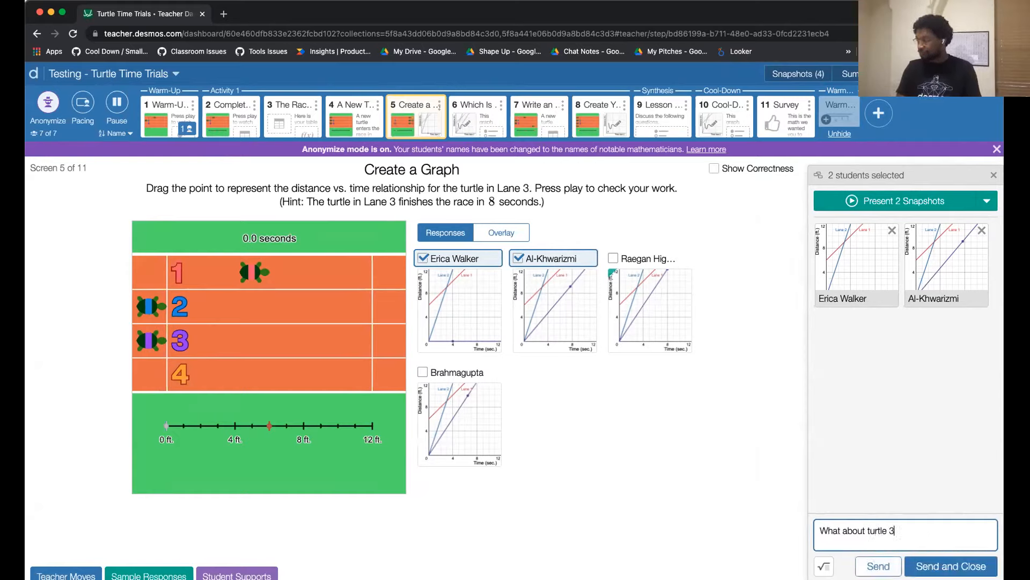
left_click(987, 567)
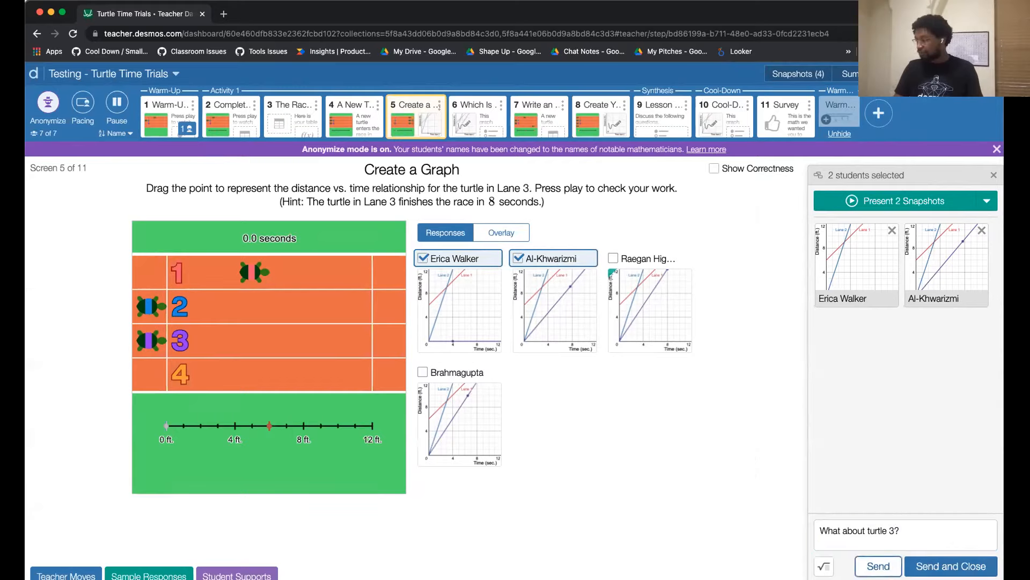
left_click(994, 177)
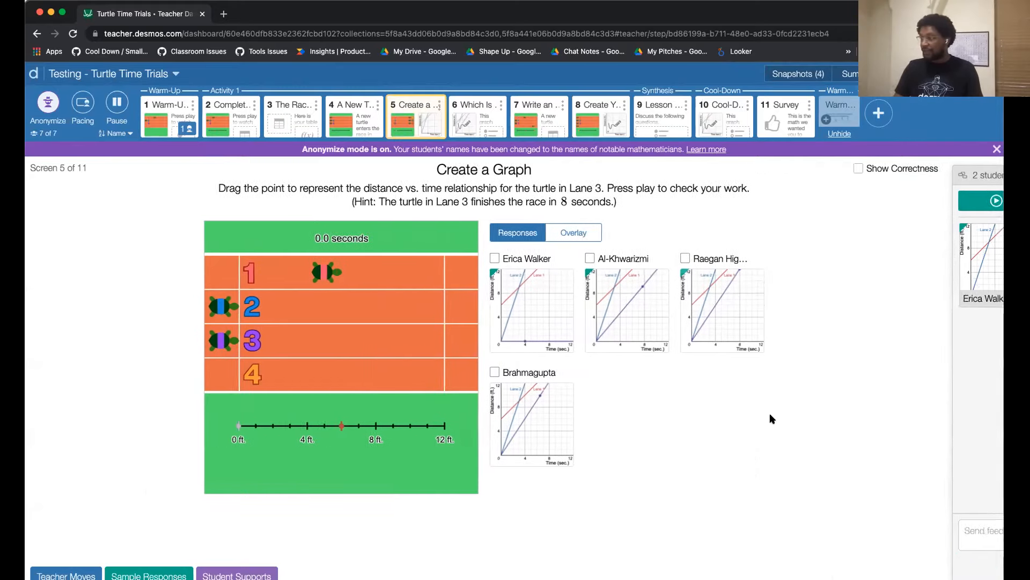
Check the lesson feedback in the first and second students' detailed work, and return to the class responses.
left_click(589, 290)
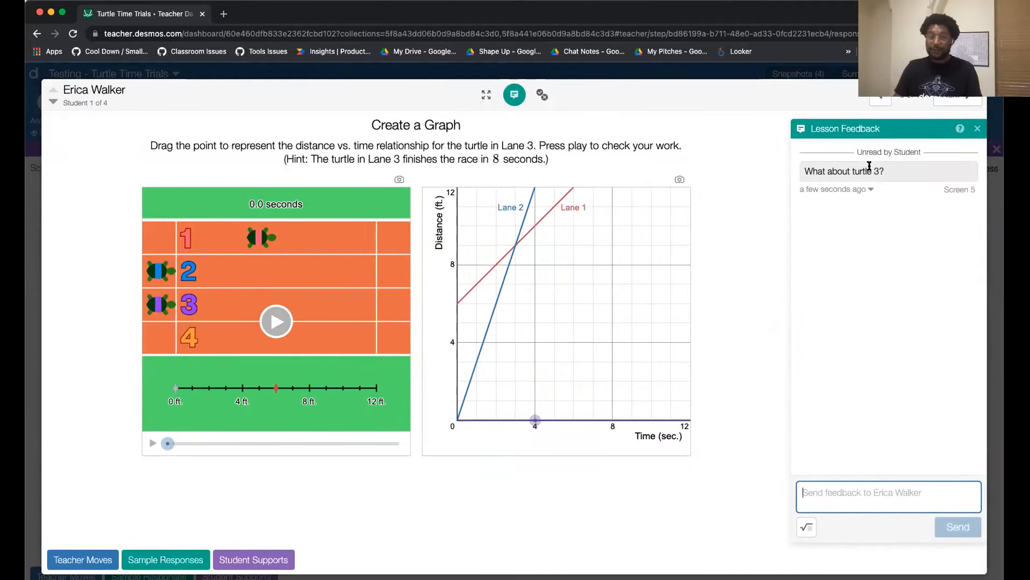
left_click(53, 102)
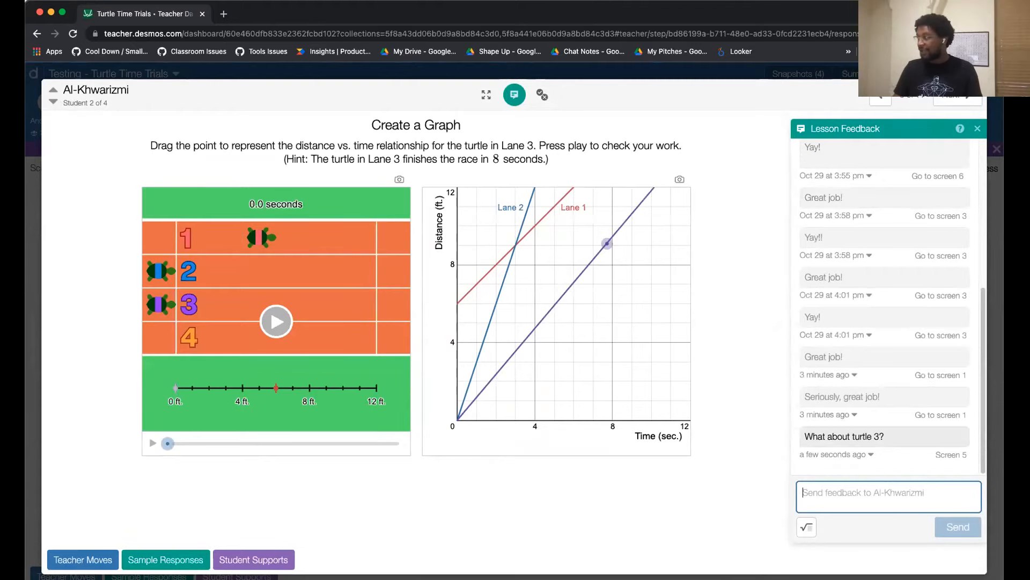
key("Escape")
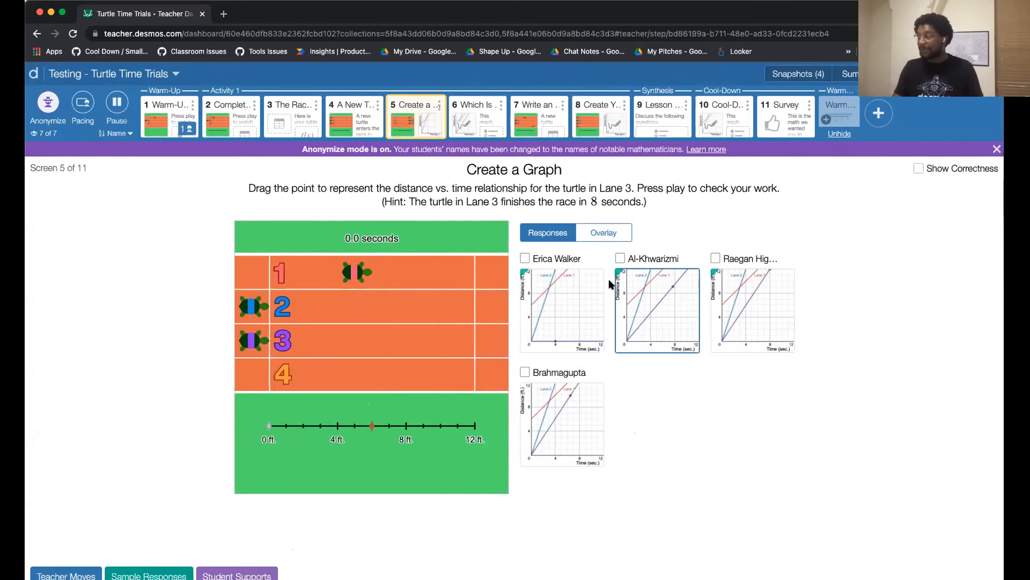
Select the first, second and fourth students' responses, check the group feedback field, and clear the selection.
left_click(526, 258)
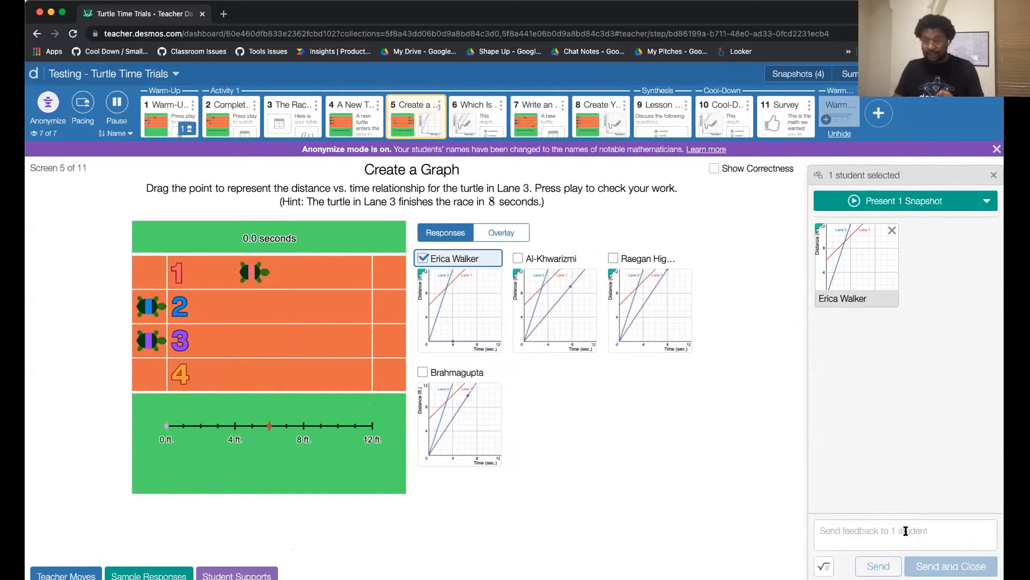
left_click(536, 258)
left_click(451, 375)
left_click(869, 535)
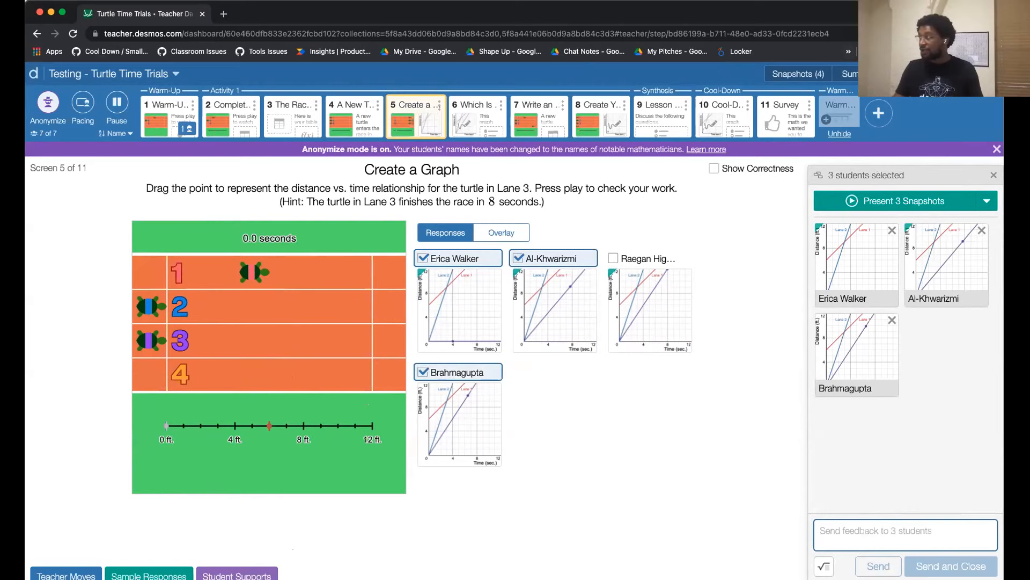
left_click(875, 527)
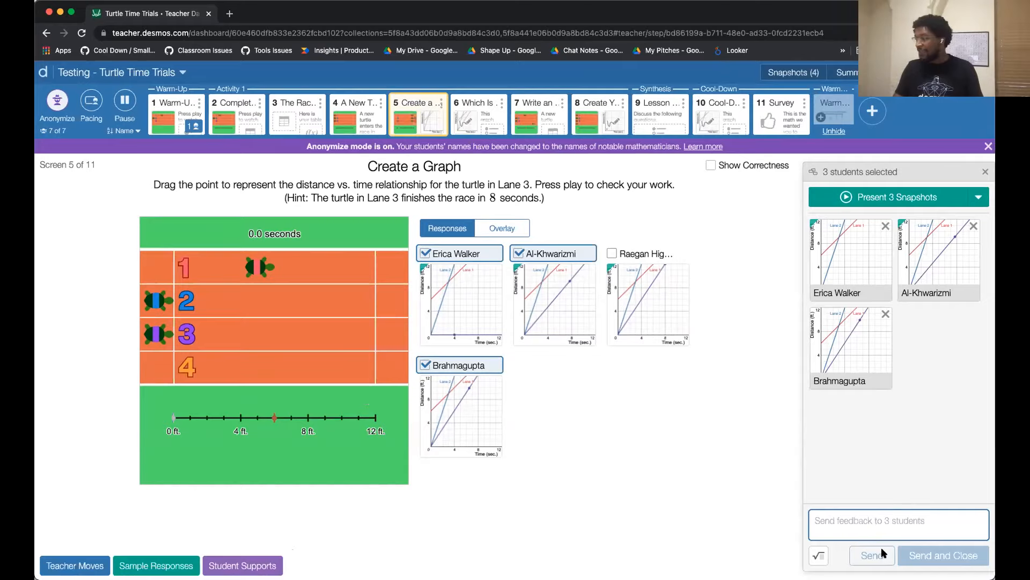
left_click(985, 172)
View the first student's work, toggle the lesson feedback display, and return to the class responses.
left_click(559, 305)
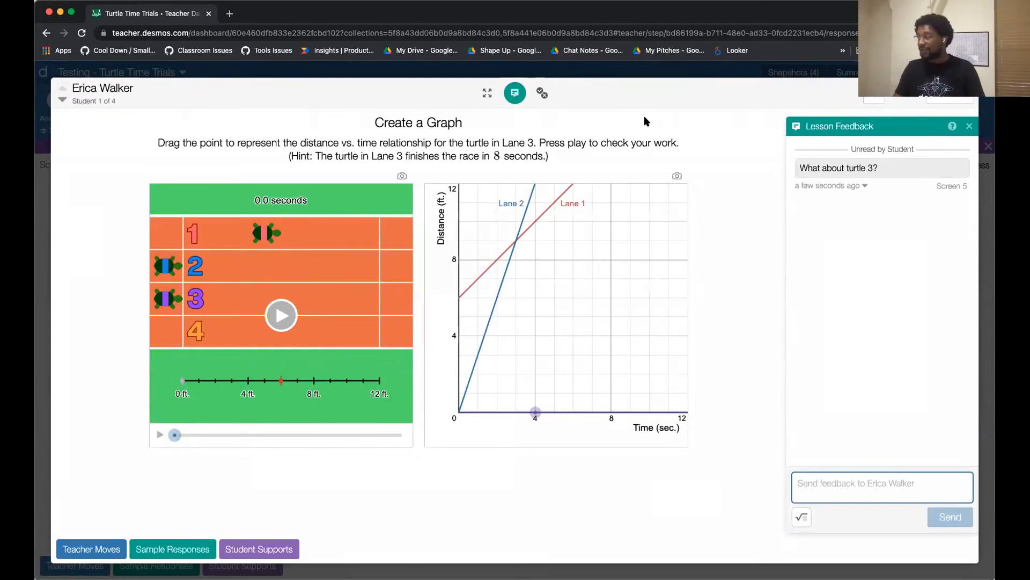
left_click(518, 92)
left_click(519, 92)
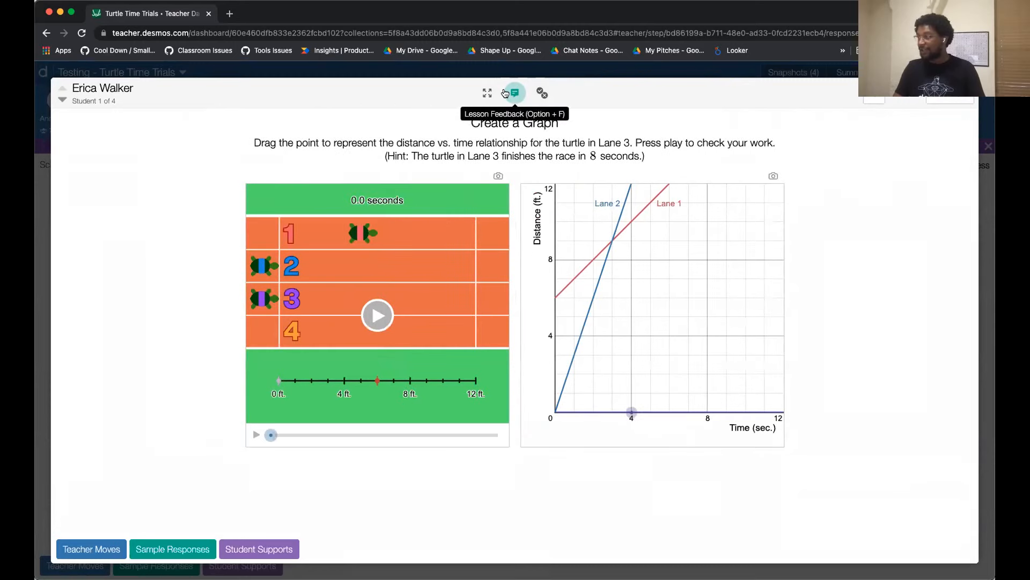
left_click(52, 357)
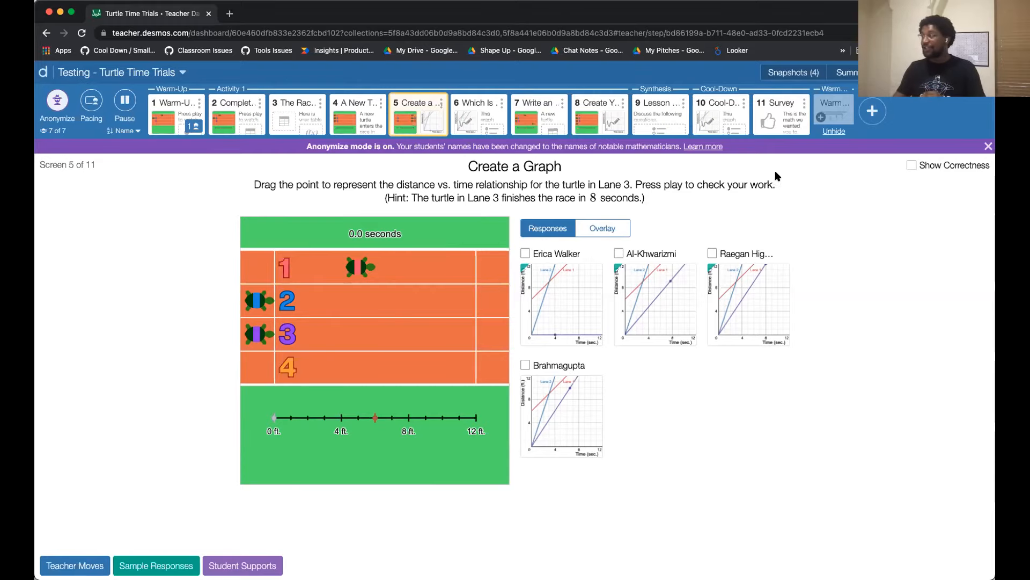
View the class responses on the Survey screen and return to the Create a Graph screen.
left_click(781, 121)
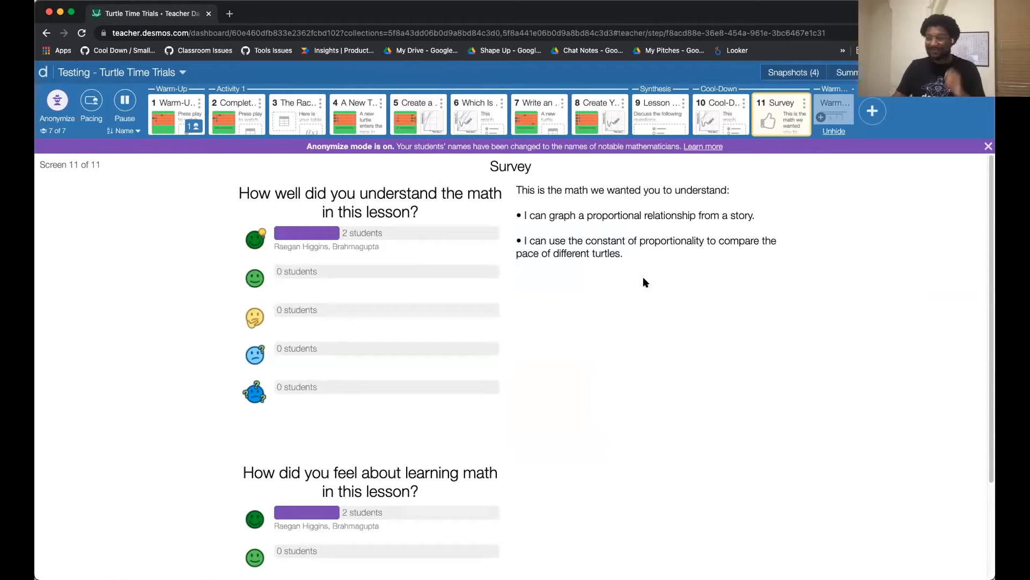
key("super+bracketleft")
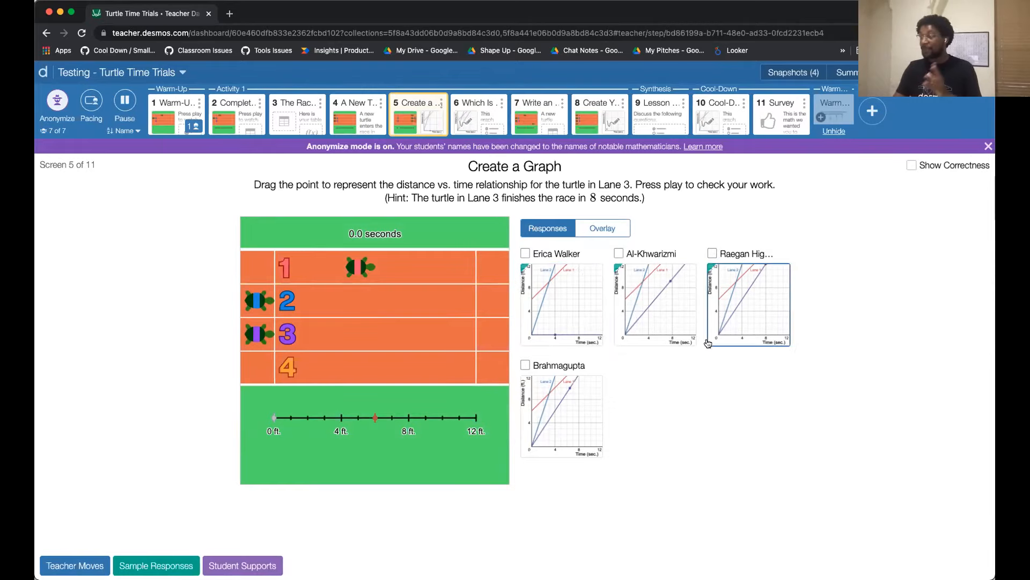
Select the first and third students' responses, present their two snapshots, and close the presentation.
left_click(599, 310)
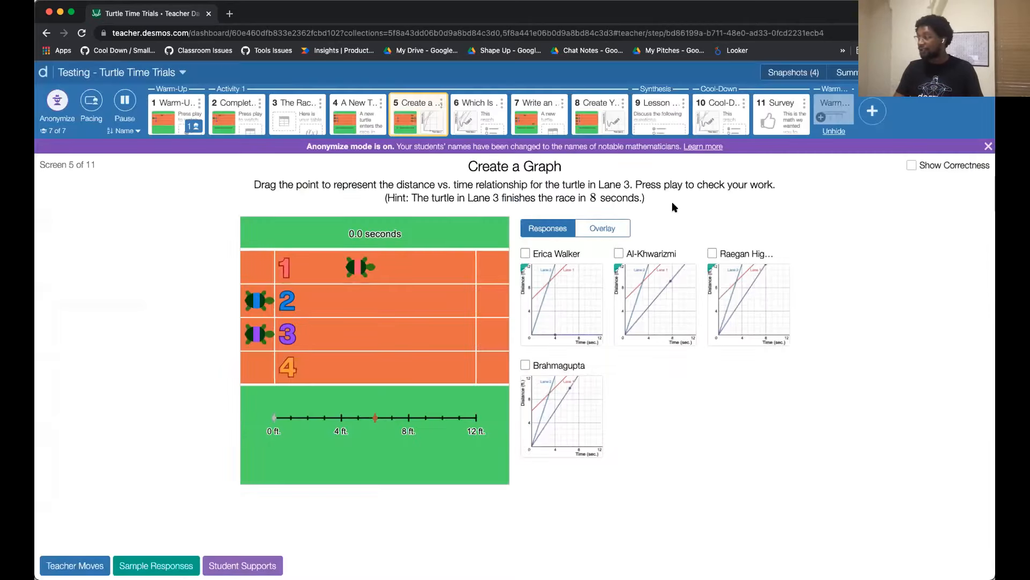
left_click(556, 253)
left_click(649, 253)
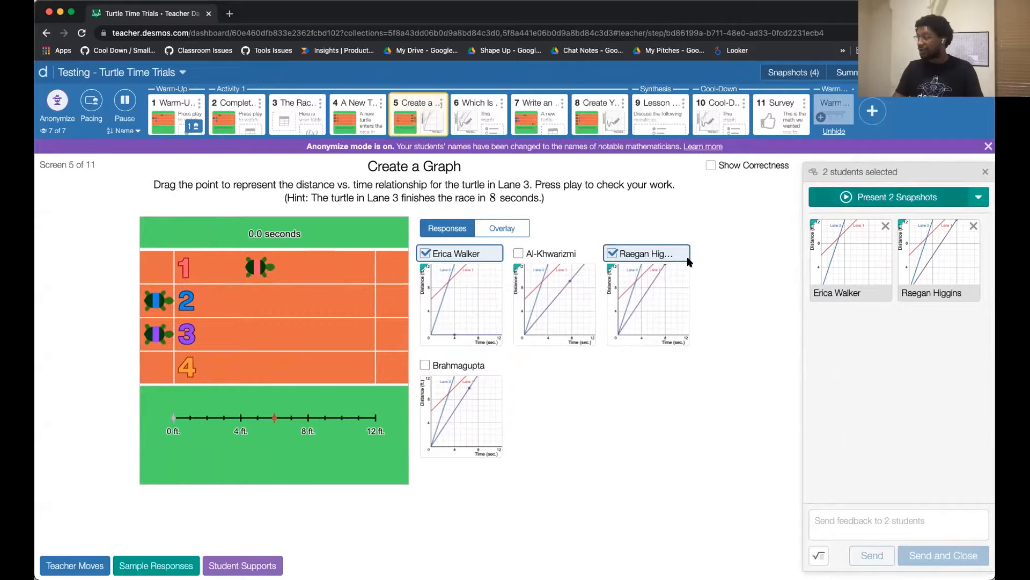
left_click(893, 197)
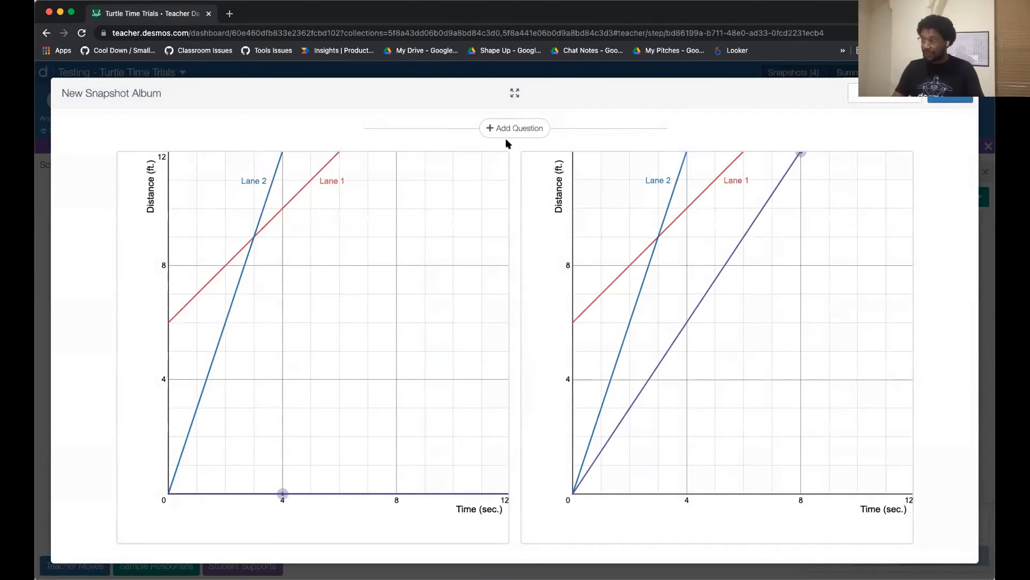
left_click(959, 100)
Combine the first and second students' graph snapshots into a new album and present it.
left_click_drag(191, 258, 652, 266)
left_click_drag(107, 225, 649, 244)
left_click(741, 182)
left_click(735, 256)
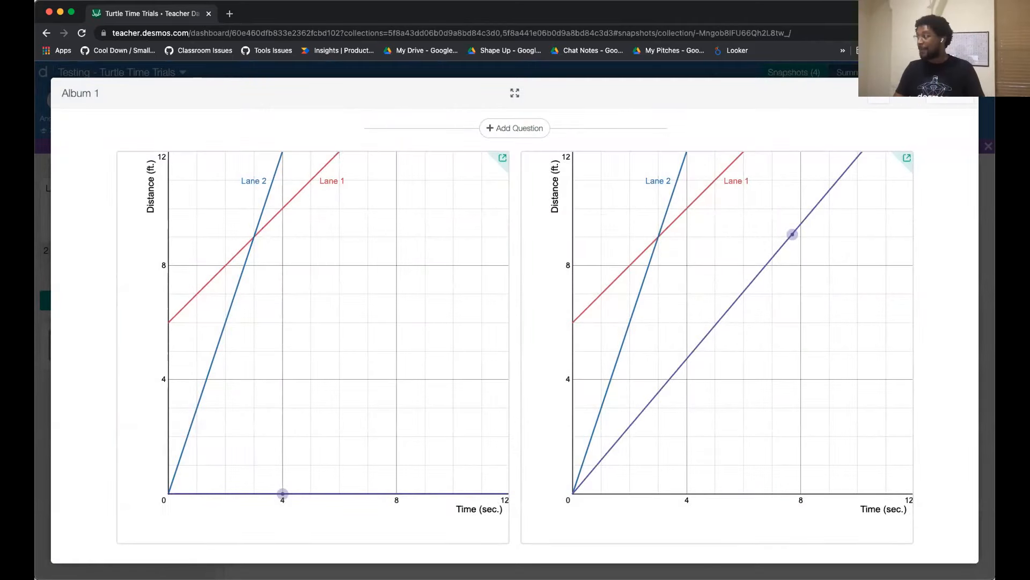
Close the album presentation and return to the Create a Graph screen.
left_click(38, 305)
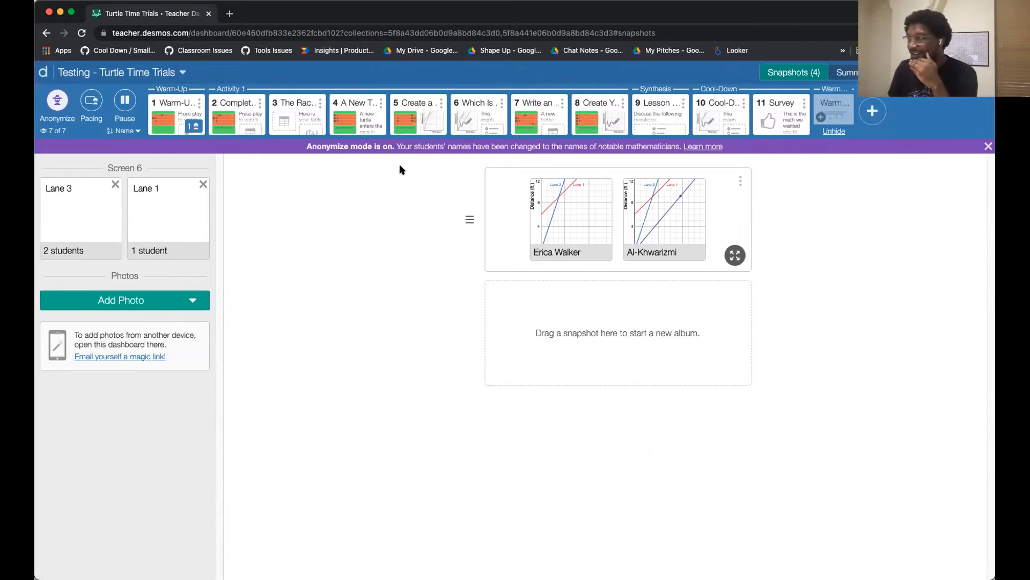
left_click(340, 126)
left_click(421, 128)
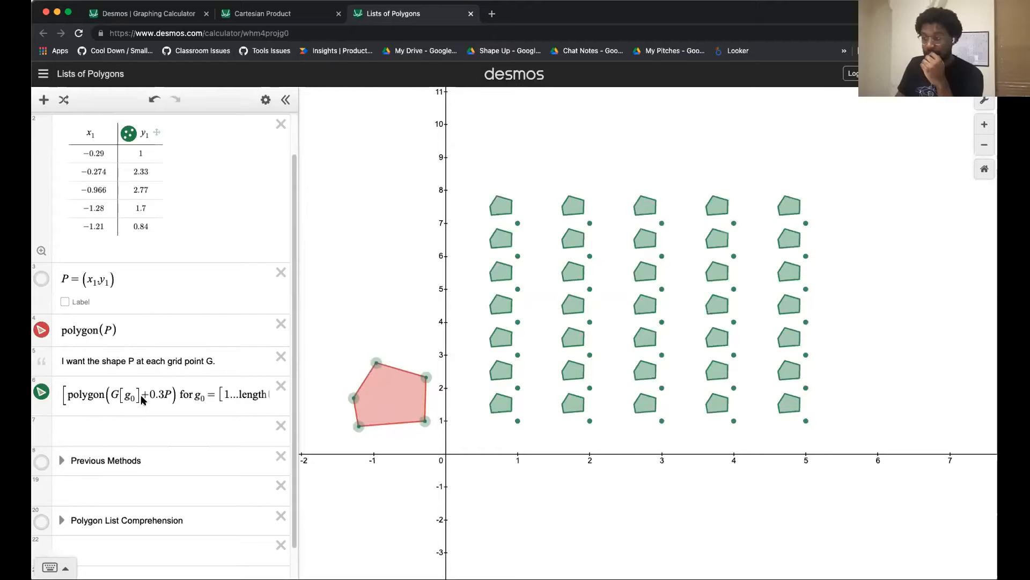
Highlight the full polygon list comprehension, inspect its length(G) range, and check the definition of the grid list G.
left_click(145, 397)
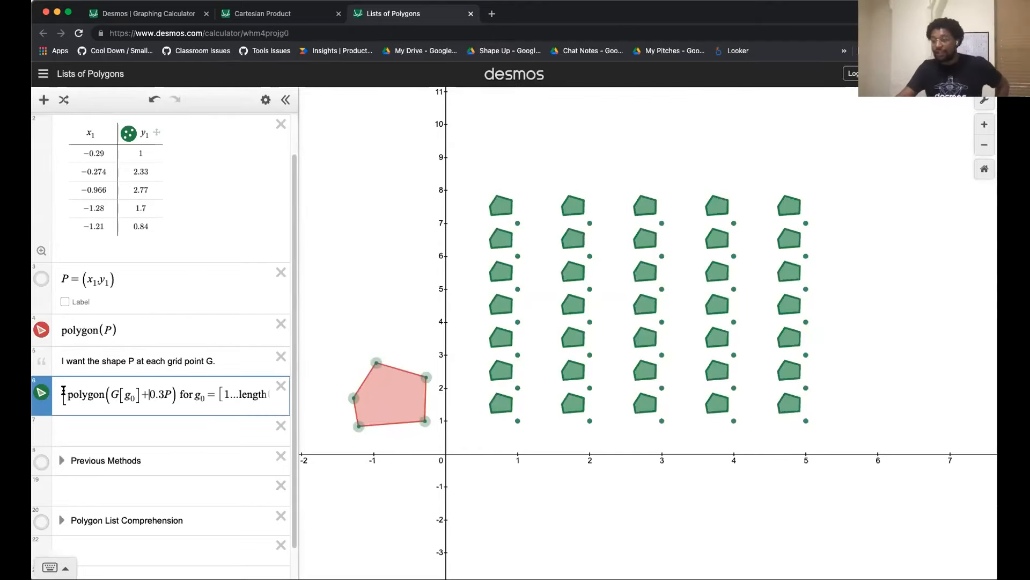
left_click_drag(61, 394, 216, 394)
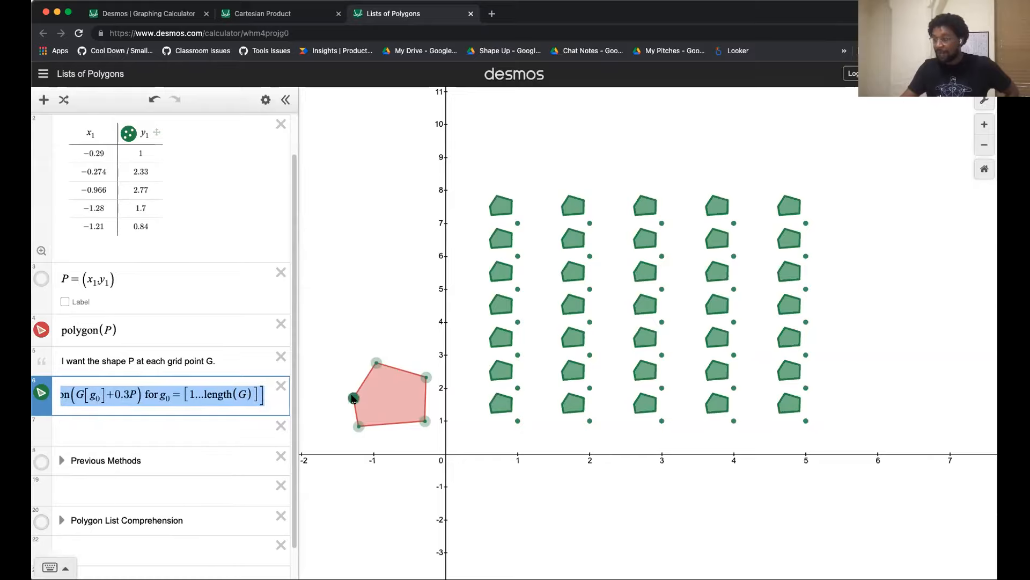
left_click(215, 397)
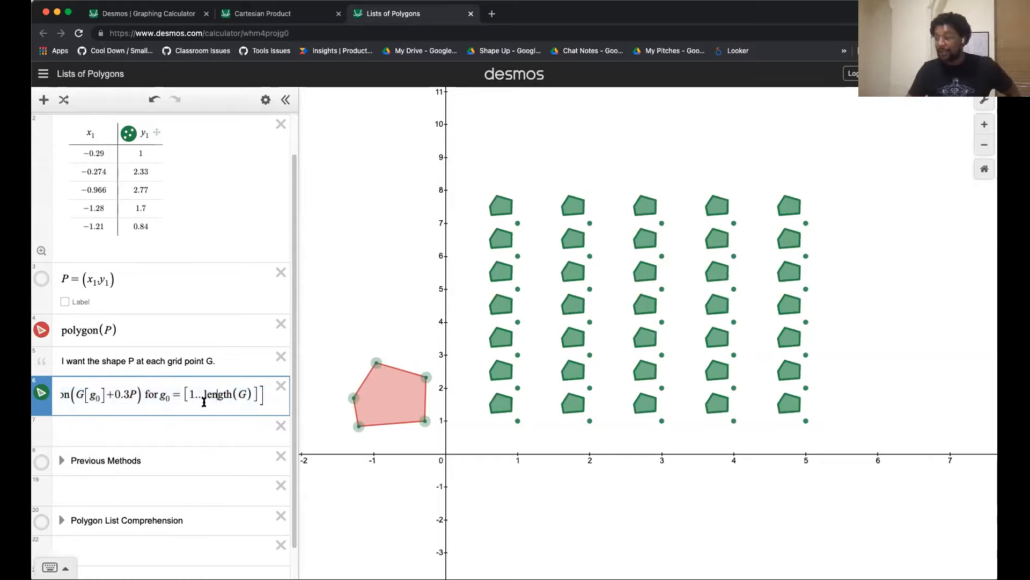
scroll(139, 299, "up", 2)
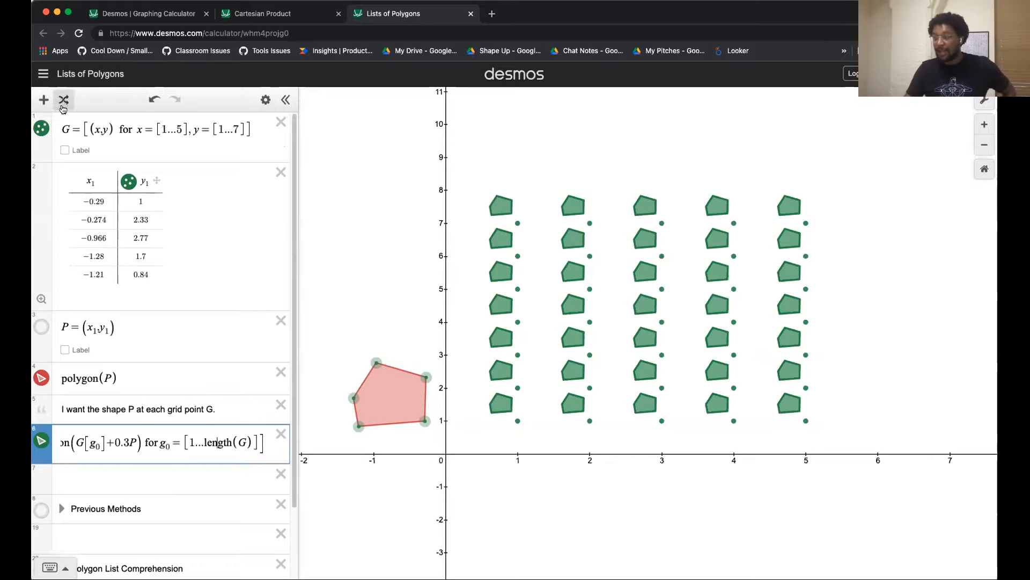
left_click(45, 100)
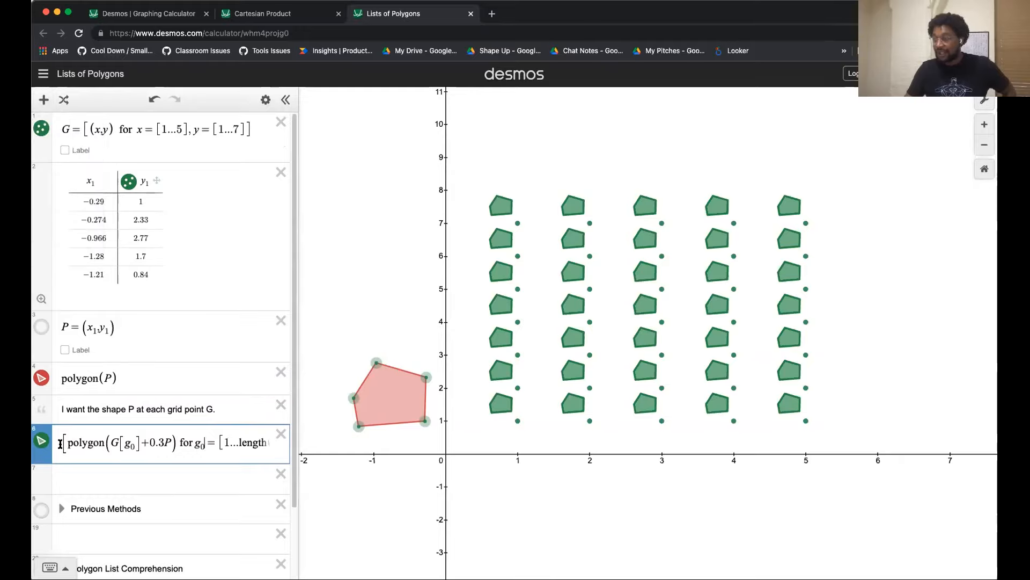
key("super+a")
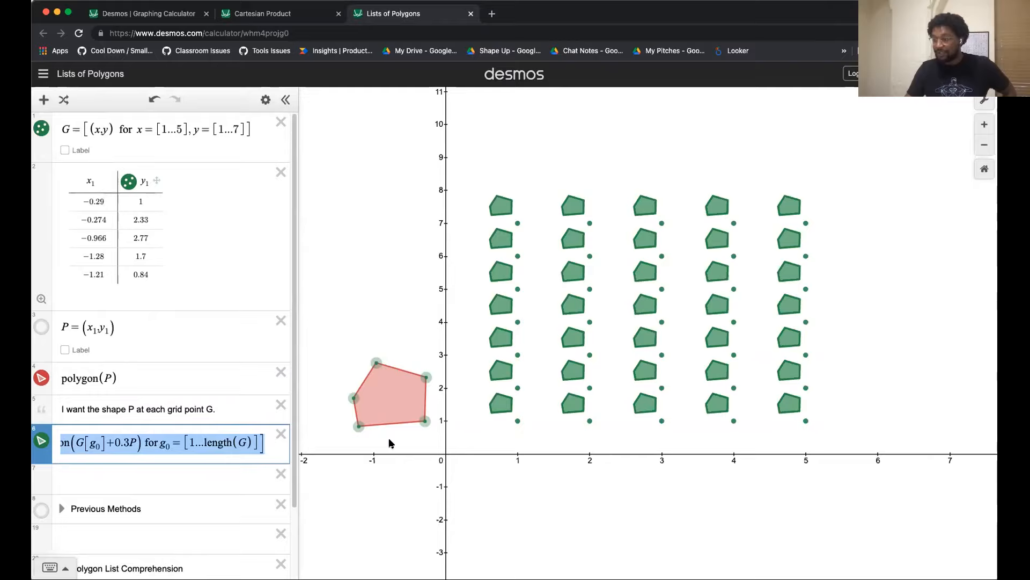
left_click(134, 442)
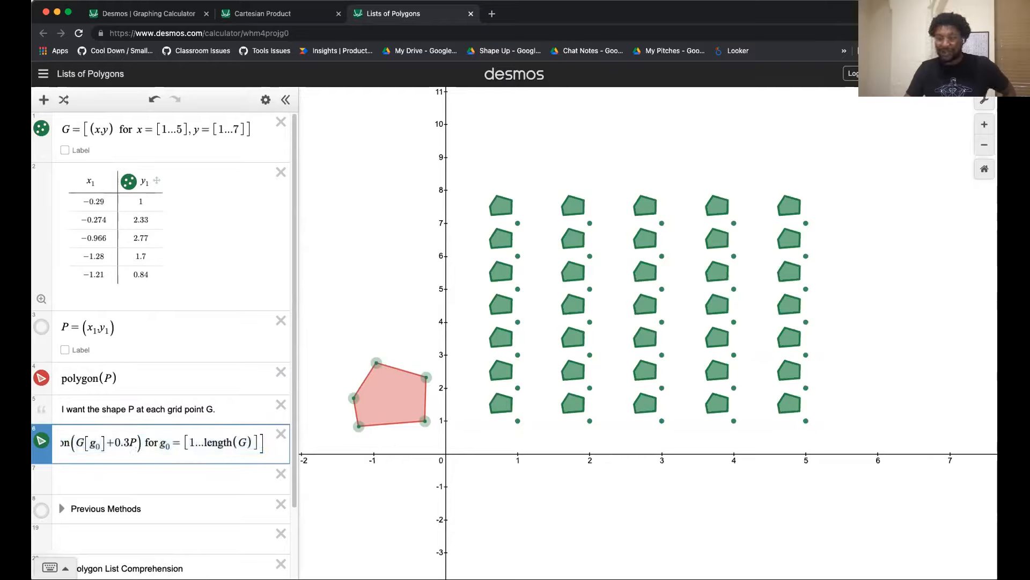
Walk through the polygon list comprehension from its opening bracket to the end of the expression.
left_click_drag(81, 435, 60, 436)
left_click(88, 433)
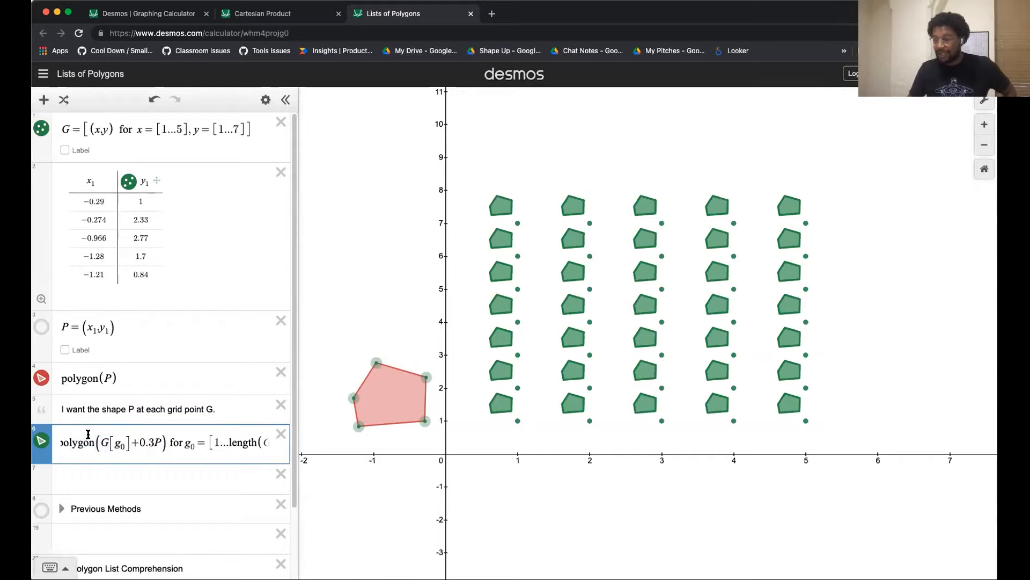
key("Home")
type("[")
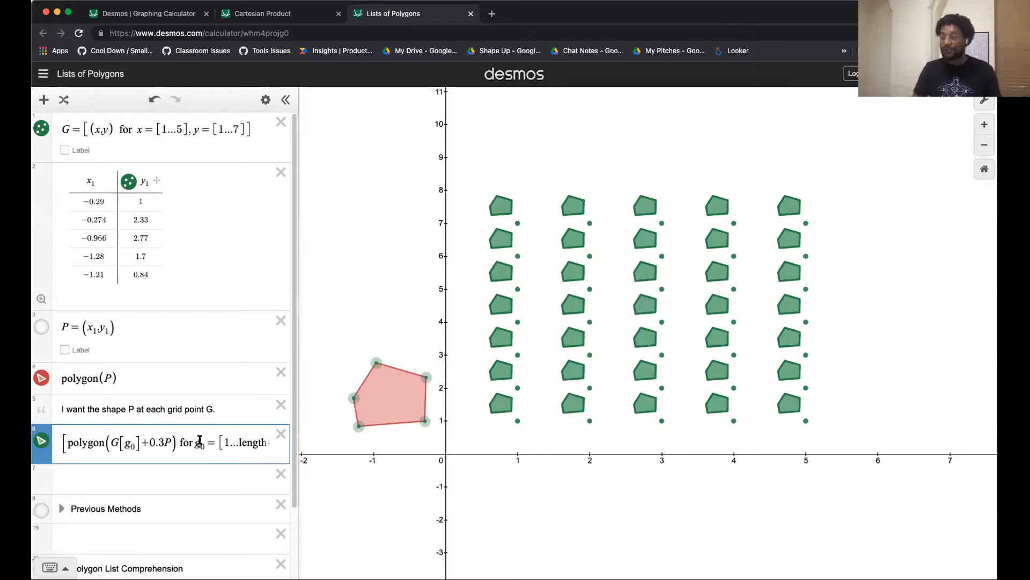
key("Right")
key("Right")
key("Right")
key("Right")
key("Right")
key("Right")
key("Right")
key("Right")
key("Right")
key("Right")
key("Right")
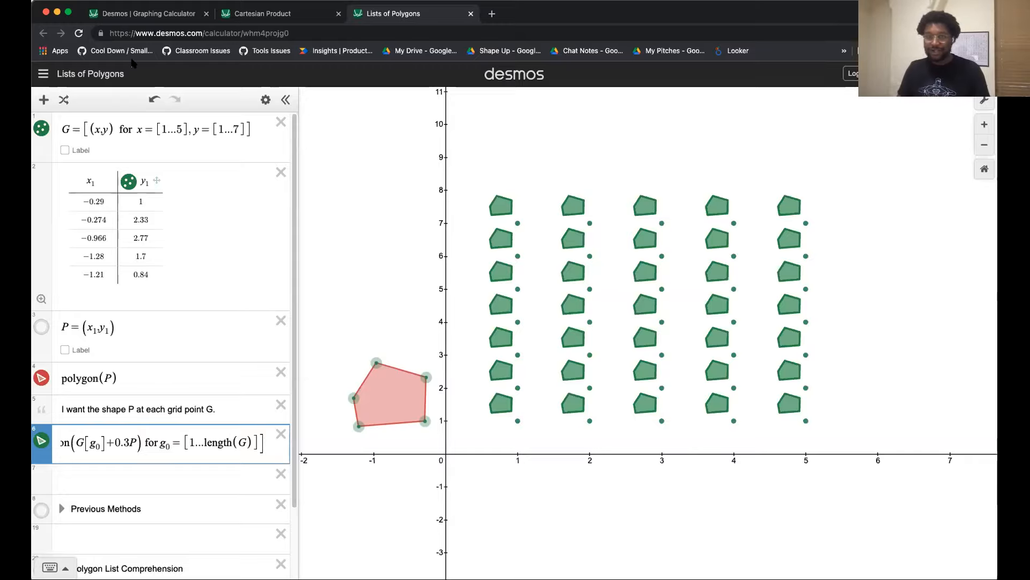
Switch to the untitled graph and delete the point list P and the polygon(P) expression.
left_click(150, 16)
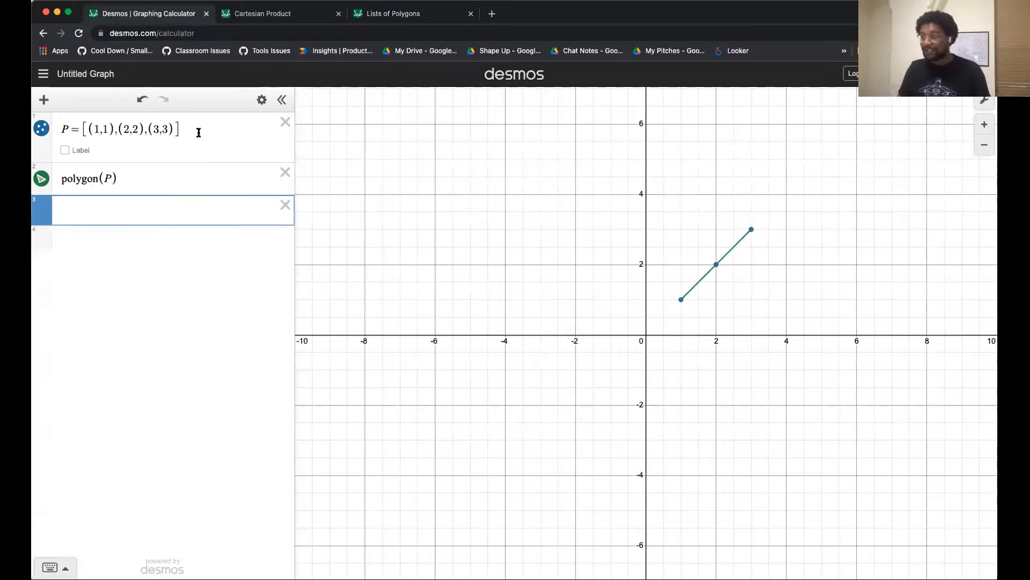
left_click(284, 123)
left_click(284, 123)
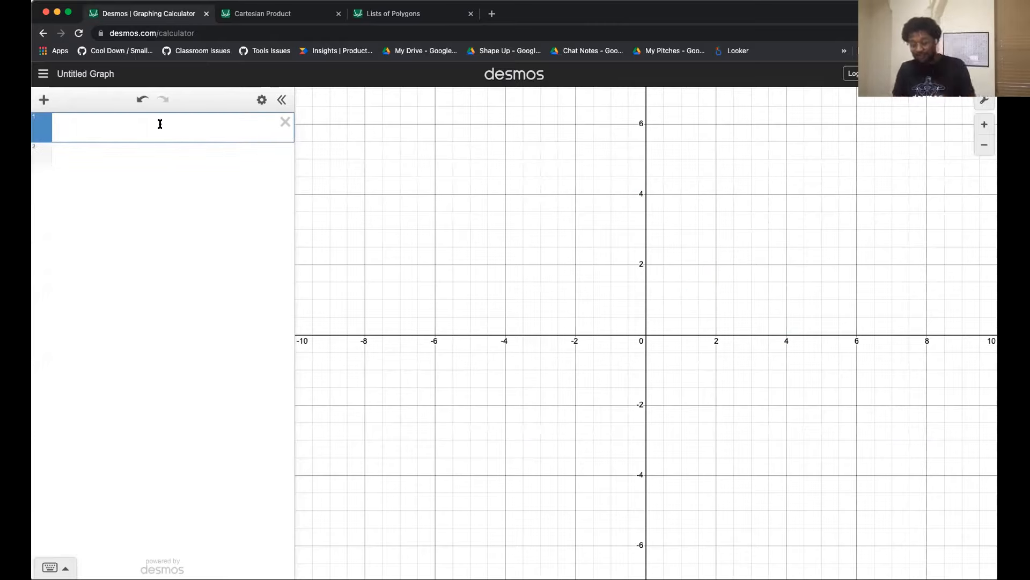
Define the list a = [1,2,3] in the first expression.
type("a=[")
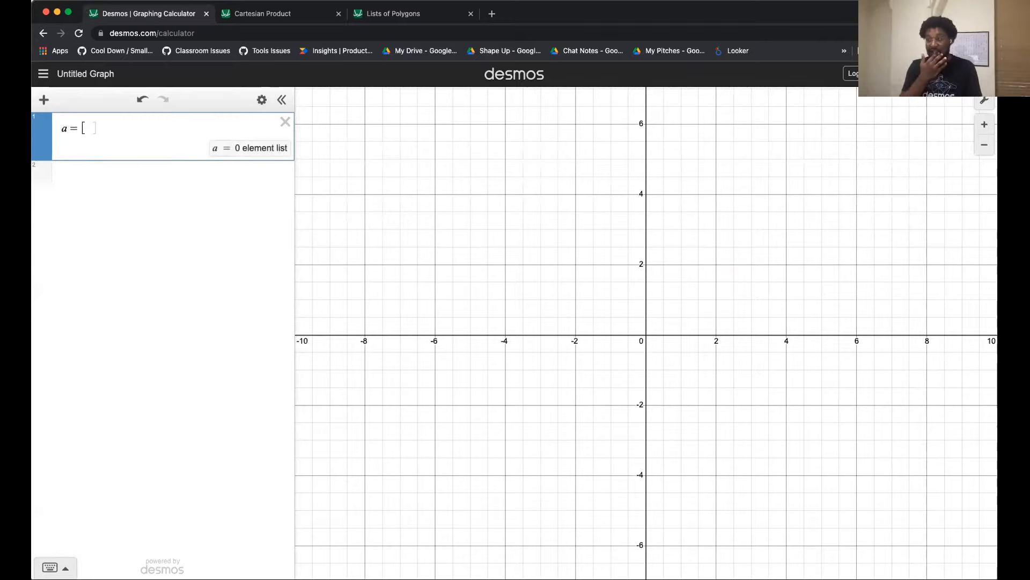
left_click(50, 568)
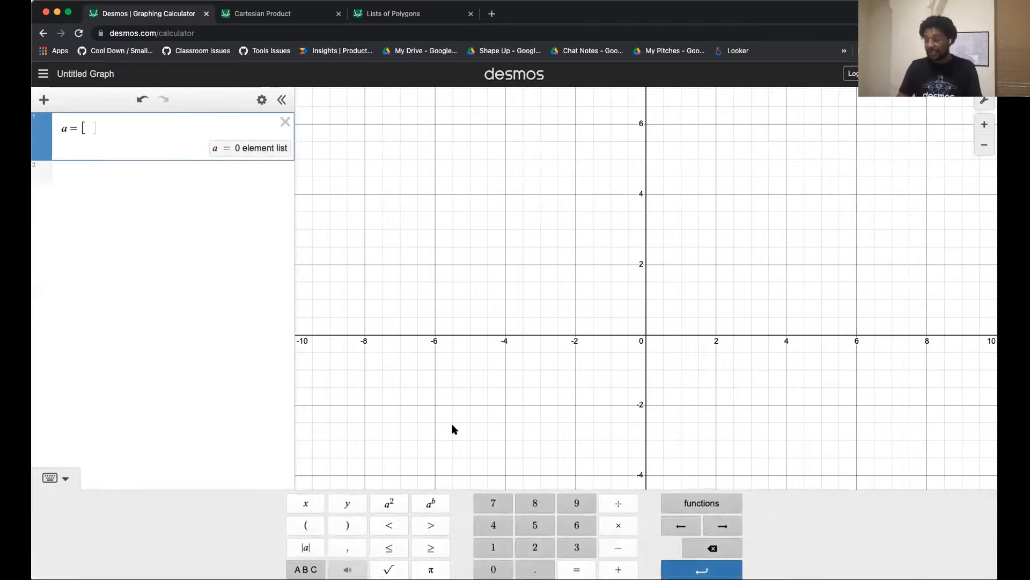
left_click(50, 477)
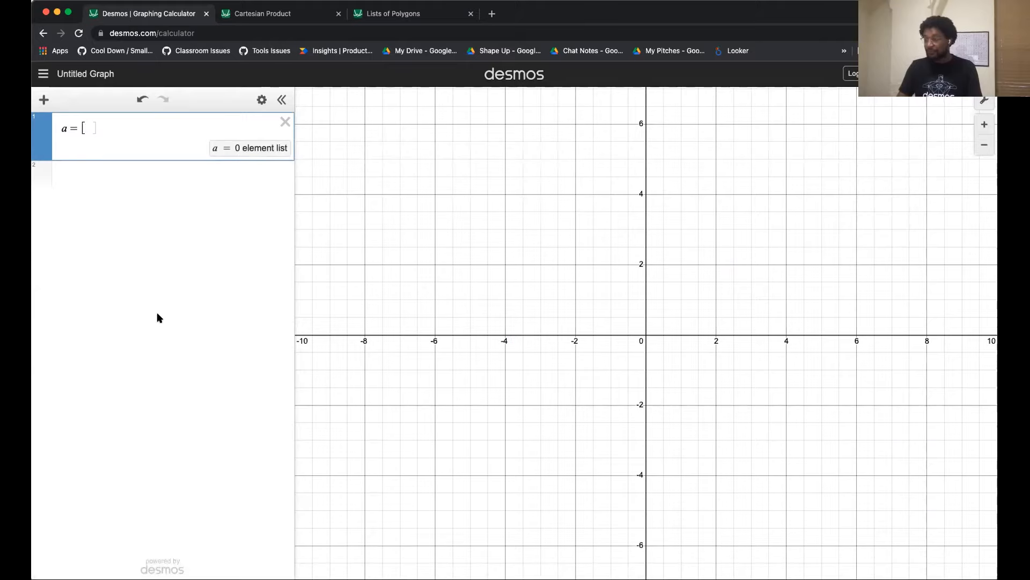
type("1,2,3")
key("Return")
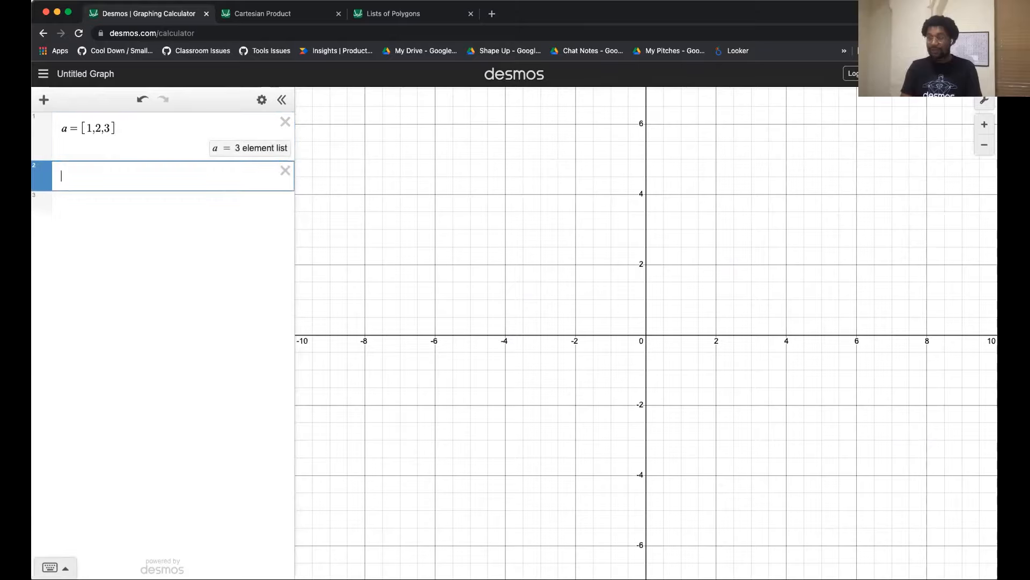
Enter a second definition of the list using range notation, a = [1...3].
type("a=[1")
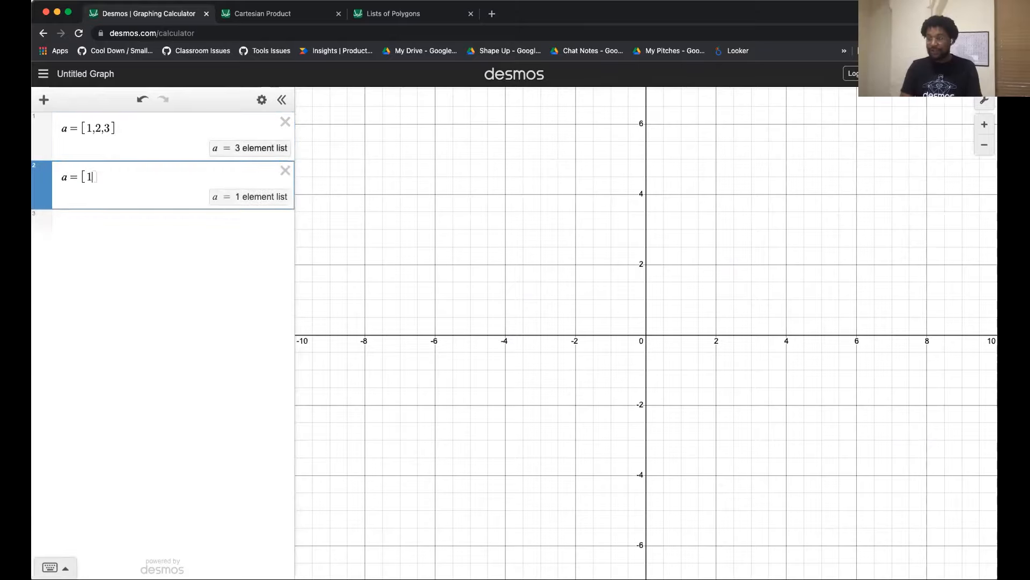
type("...3")
key("Right")
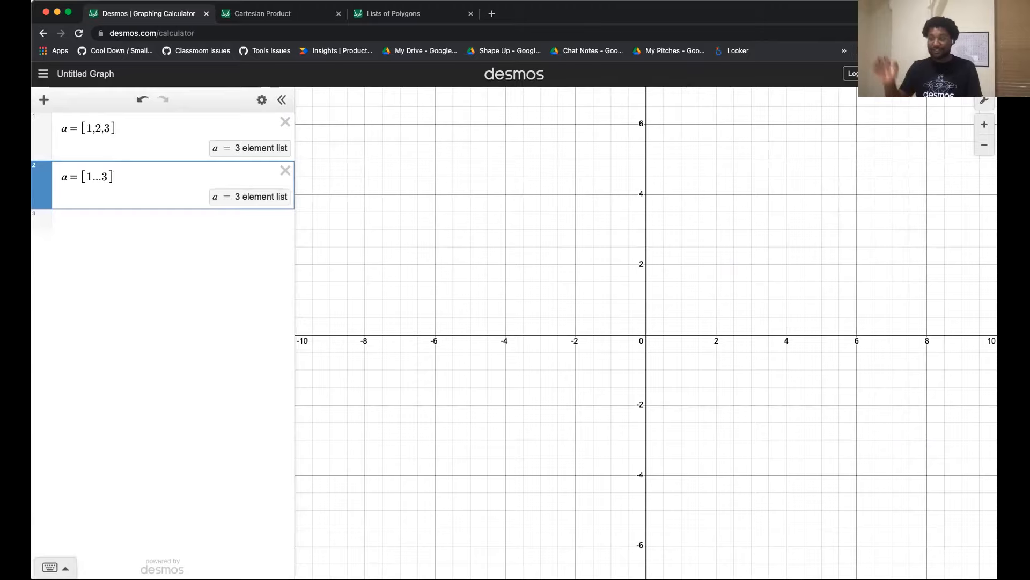
key("Return")
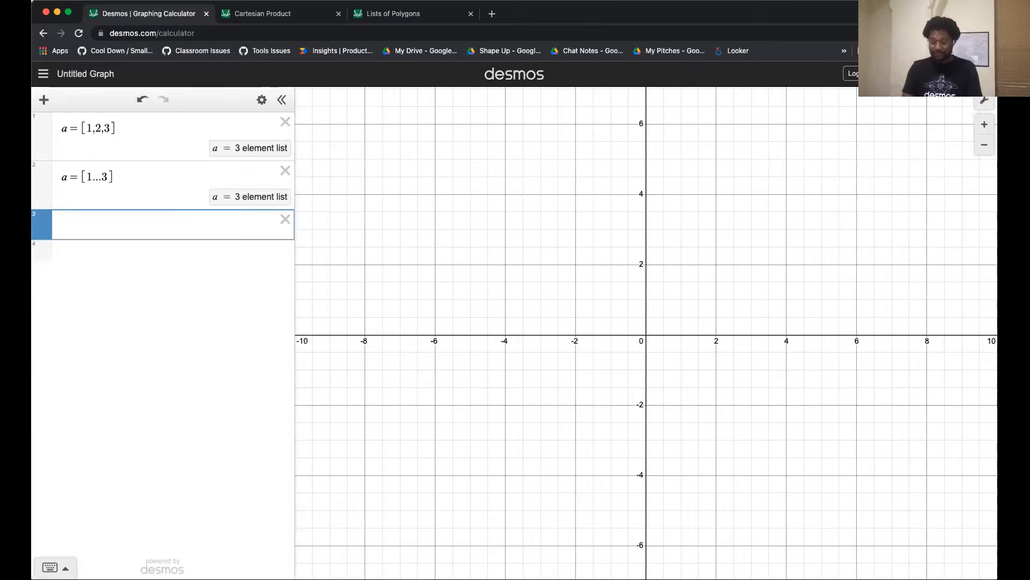
Enter a third list definition with a stepped range, a = [2,4,...,80].
type("a=[")
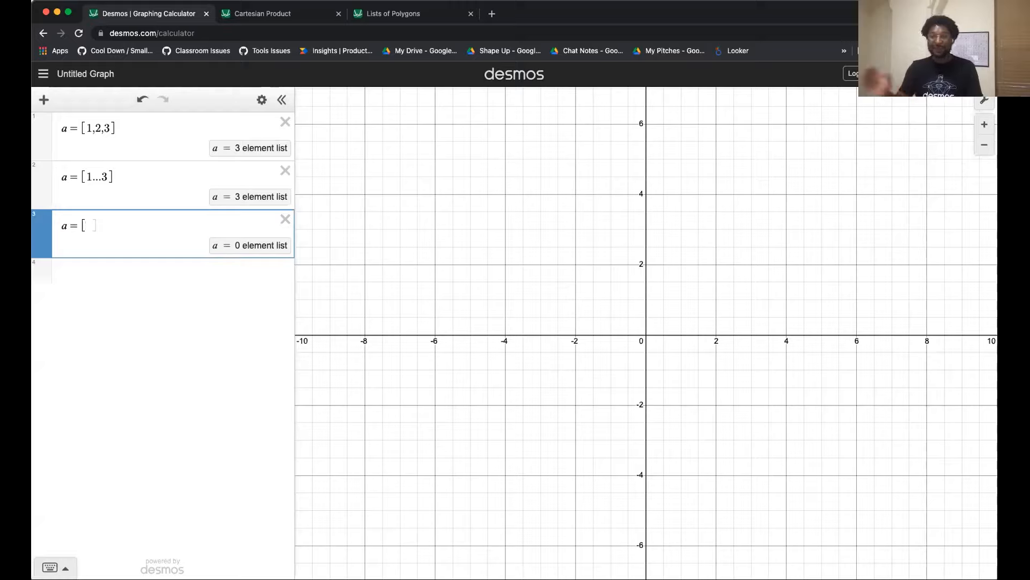
type("2,4,")
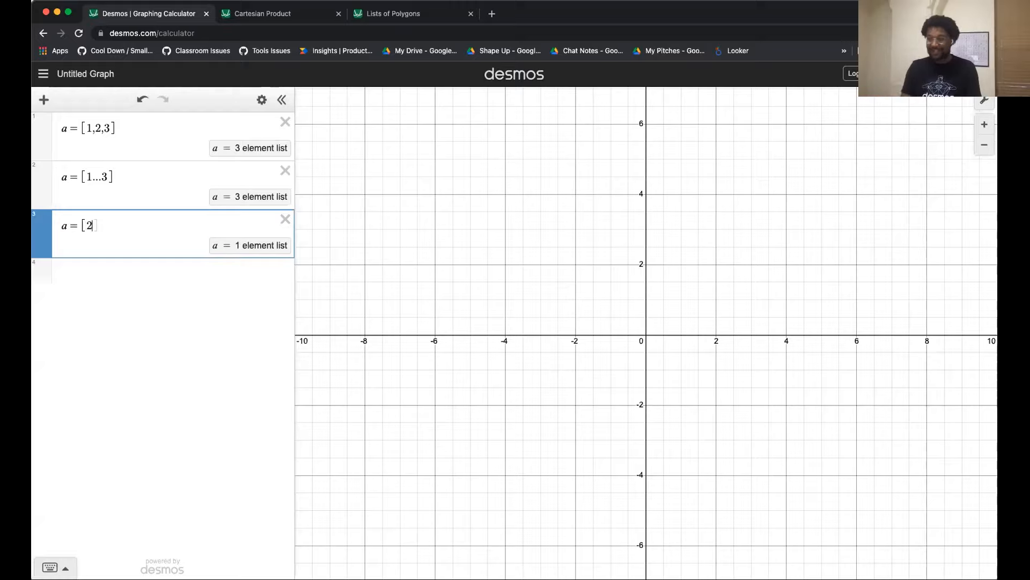
type("...,")
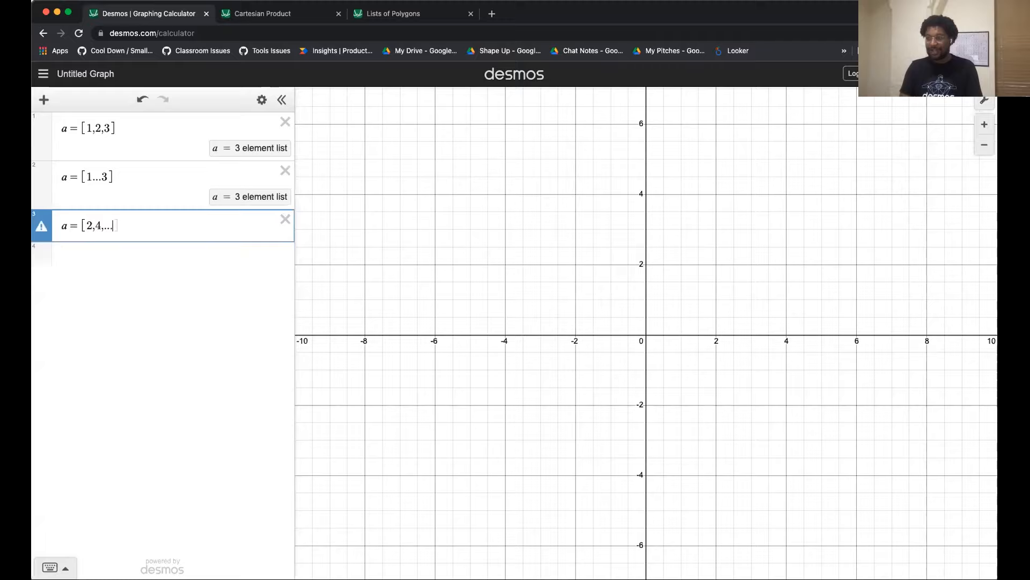
type("80")
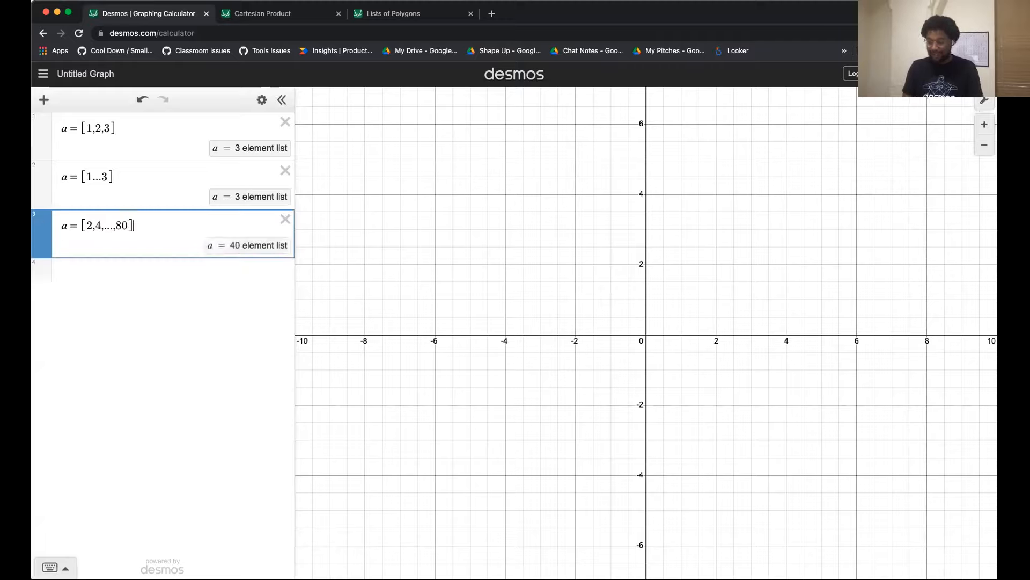
key("Return")
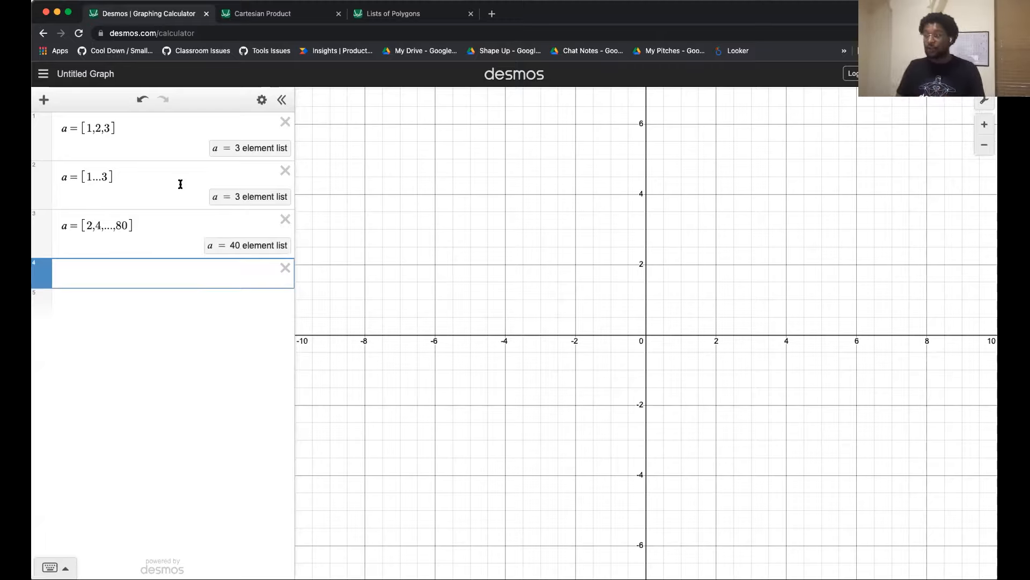
Delete the [1...3] and [2,4,...,80] list definitions.
left_click(285, 171)
left_click(285, 171)
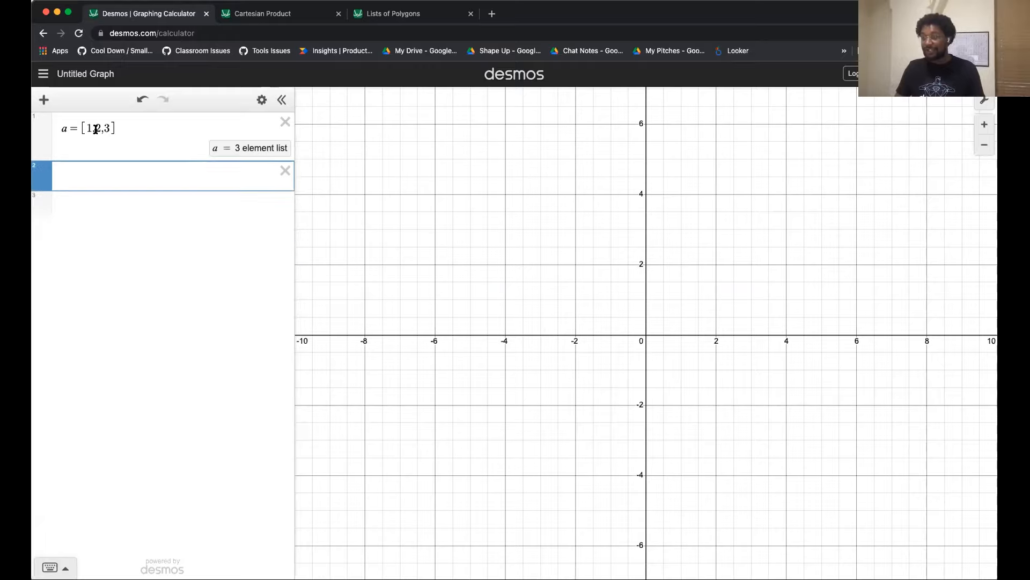
Define the list b = [1,2,3] and plot the points (a,b).
type("b")
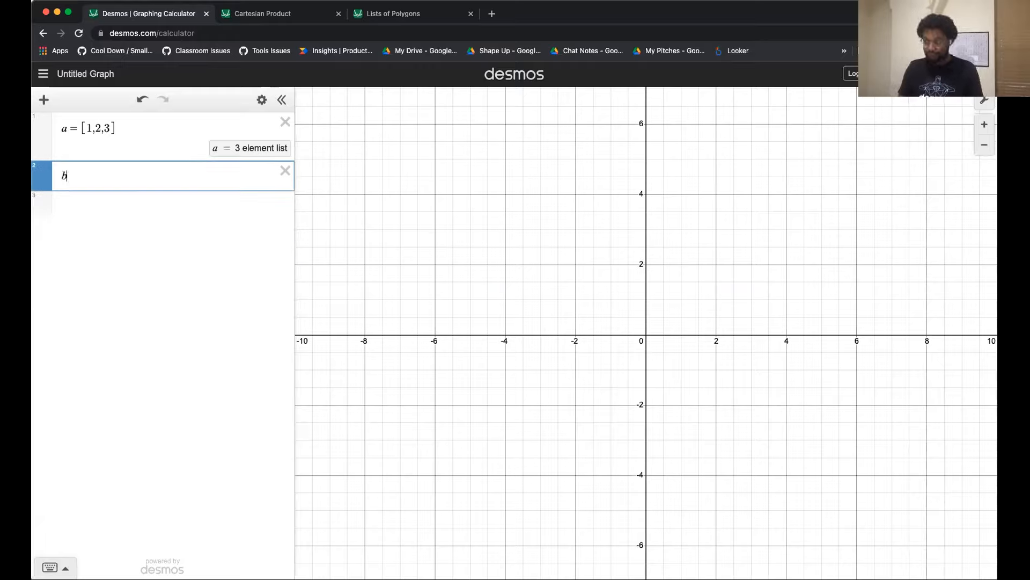
type("=[1,2,3]")
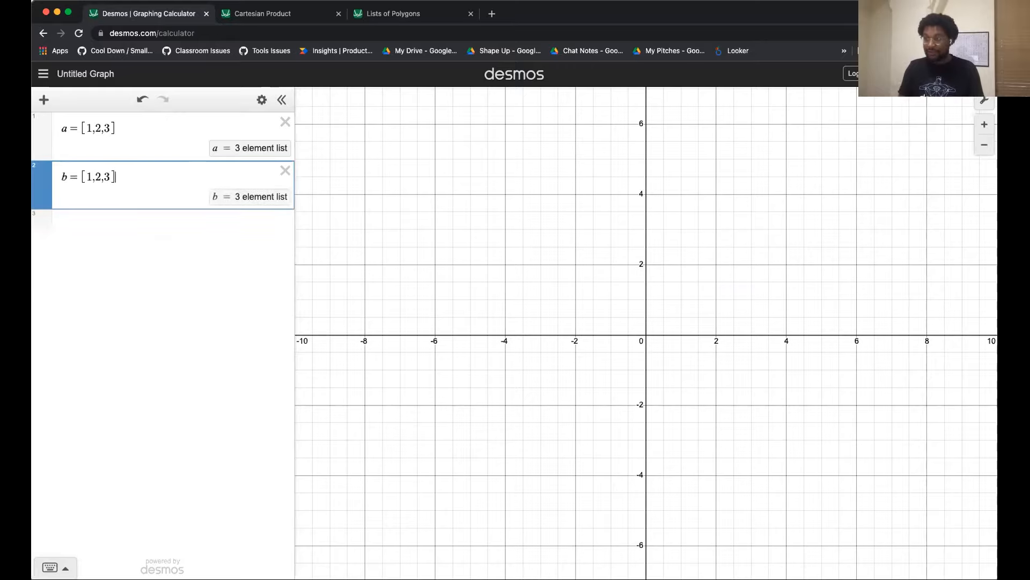
key("Return")
type("(a,b)")
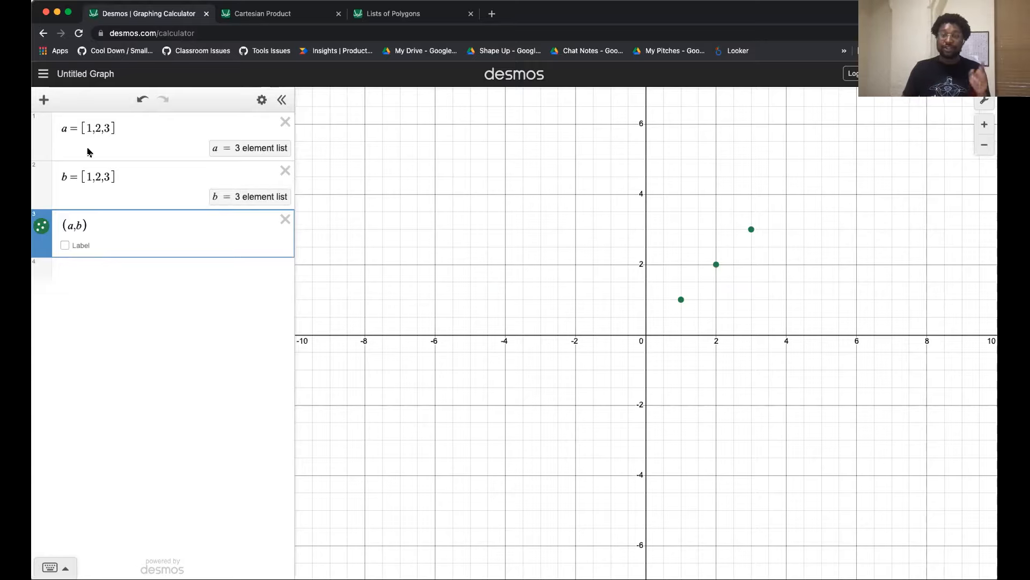
Review the list comprehension for G in the Cartesian Product graph and return to the untitled graph.
left_click(269, 15)
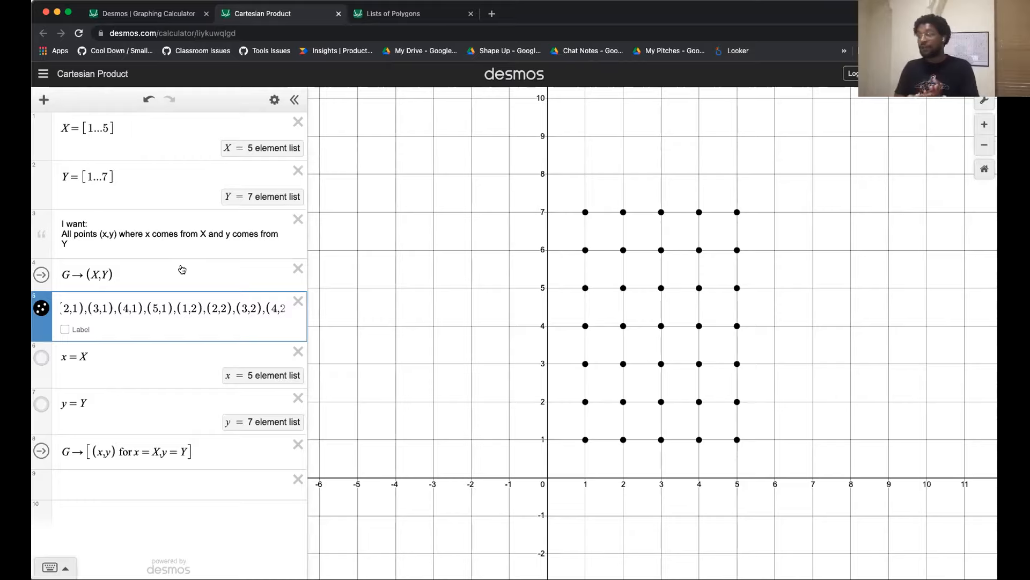
left_click(201, 450)
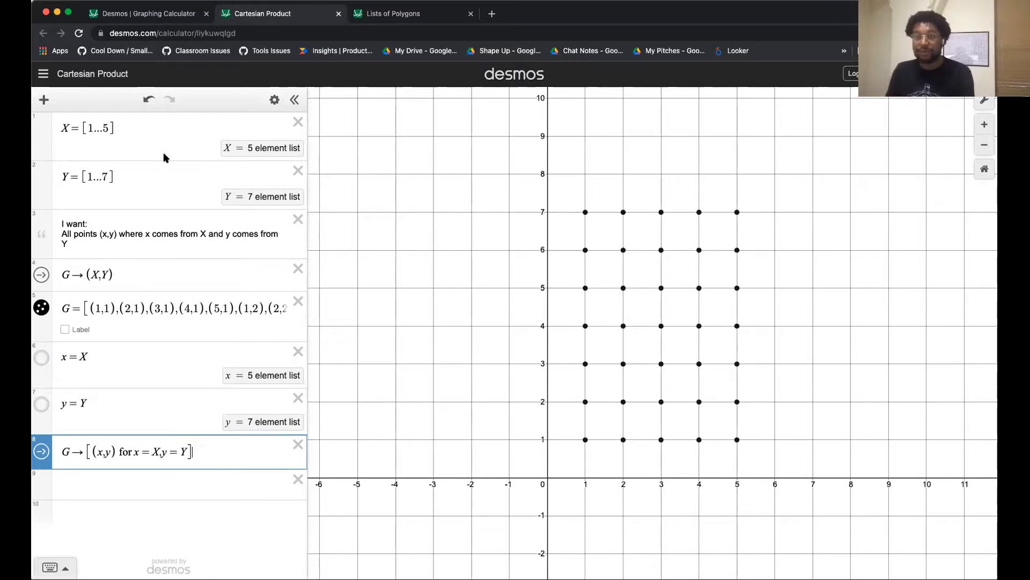
left_click(168, 16)
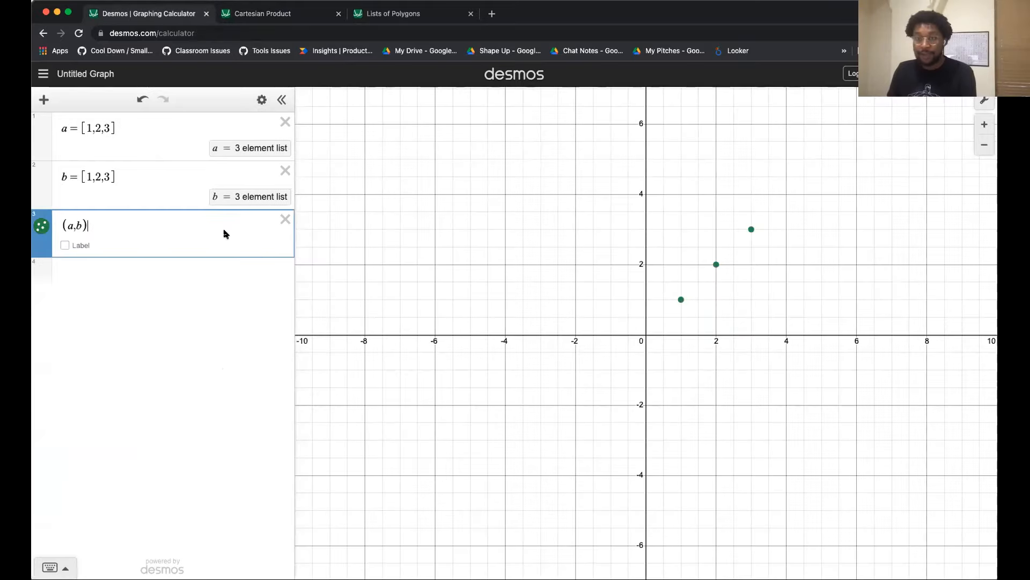